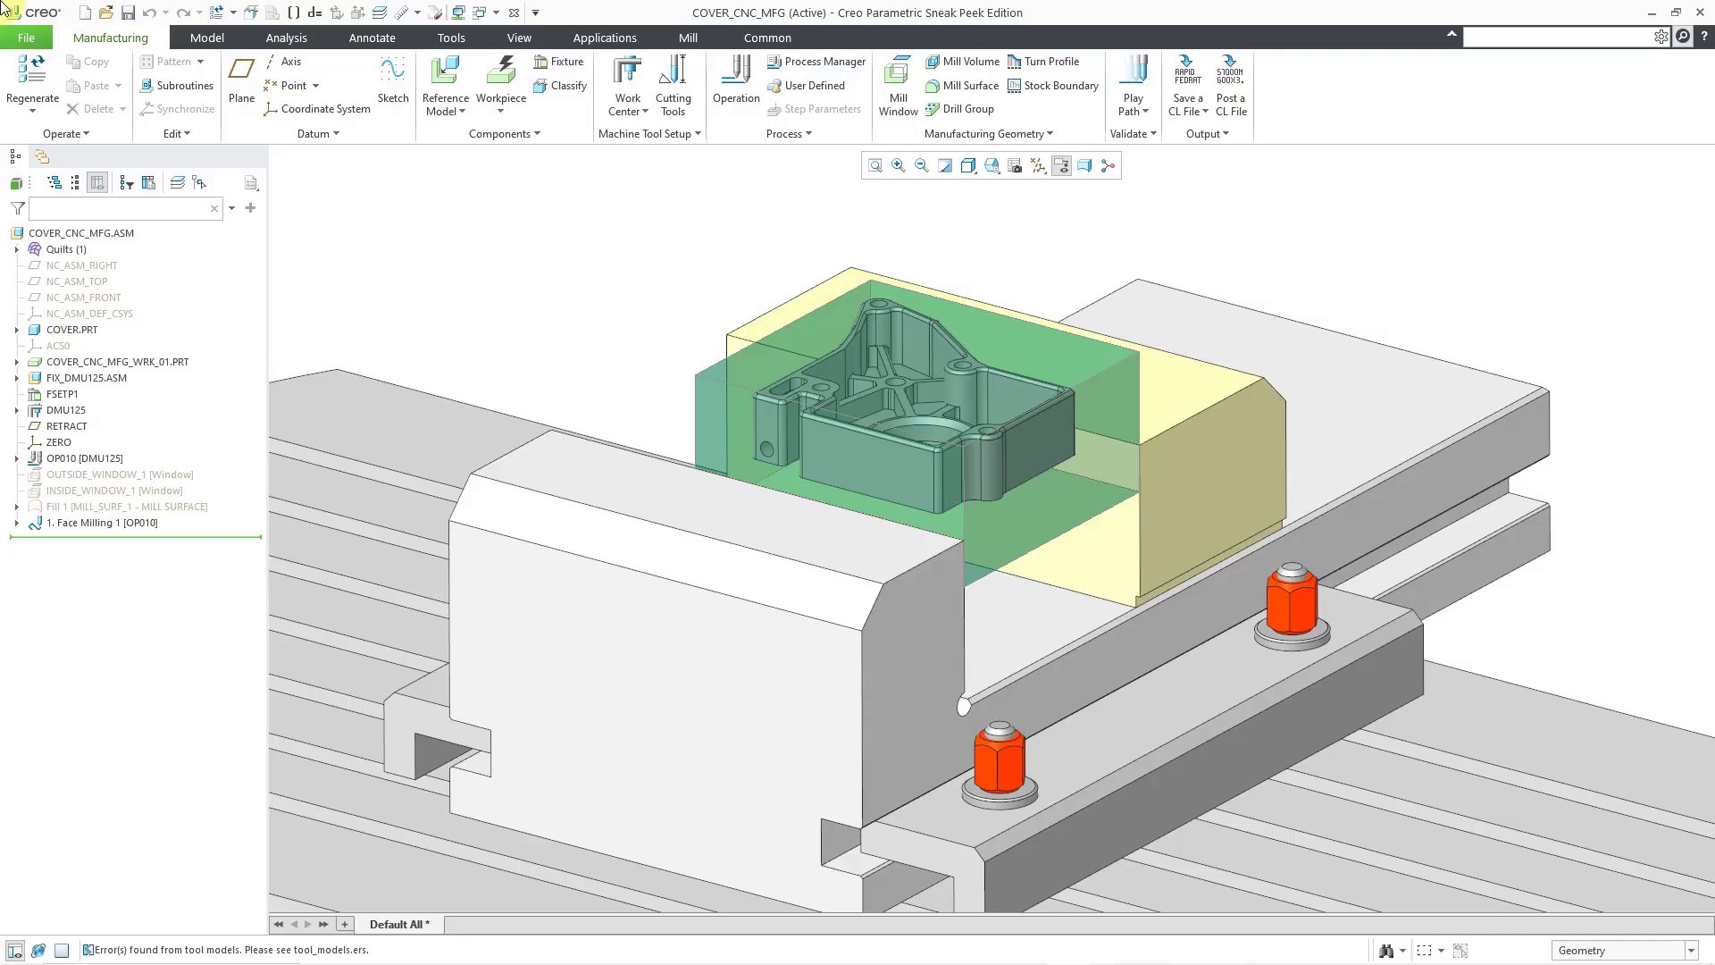
Step: Start a new Profile Milling step from the Mill tab's Milling group
left_click(689, 36)
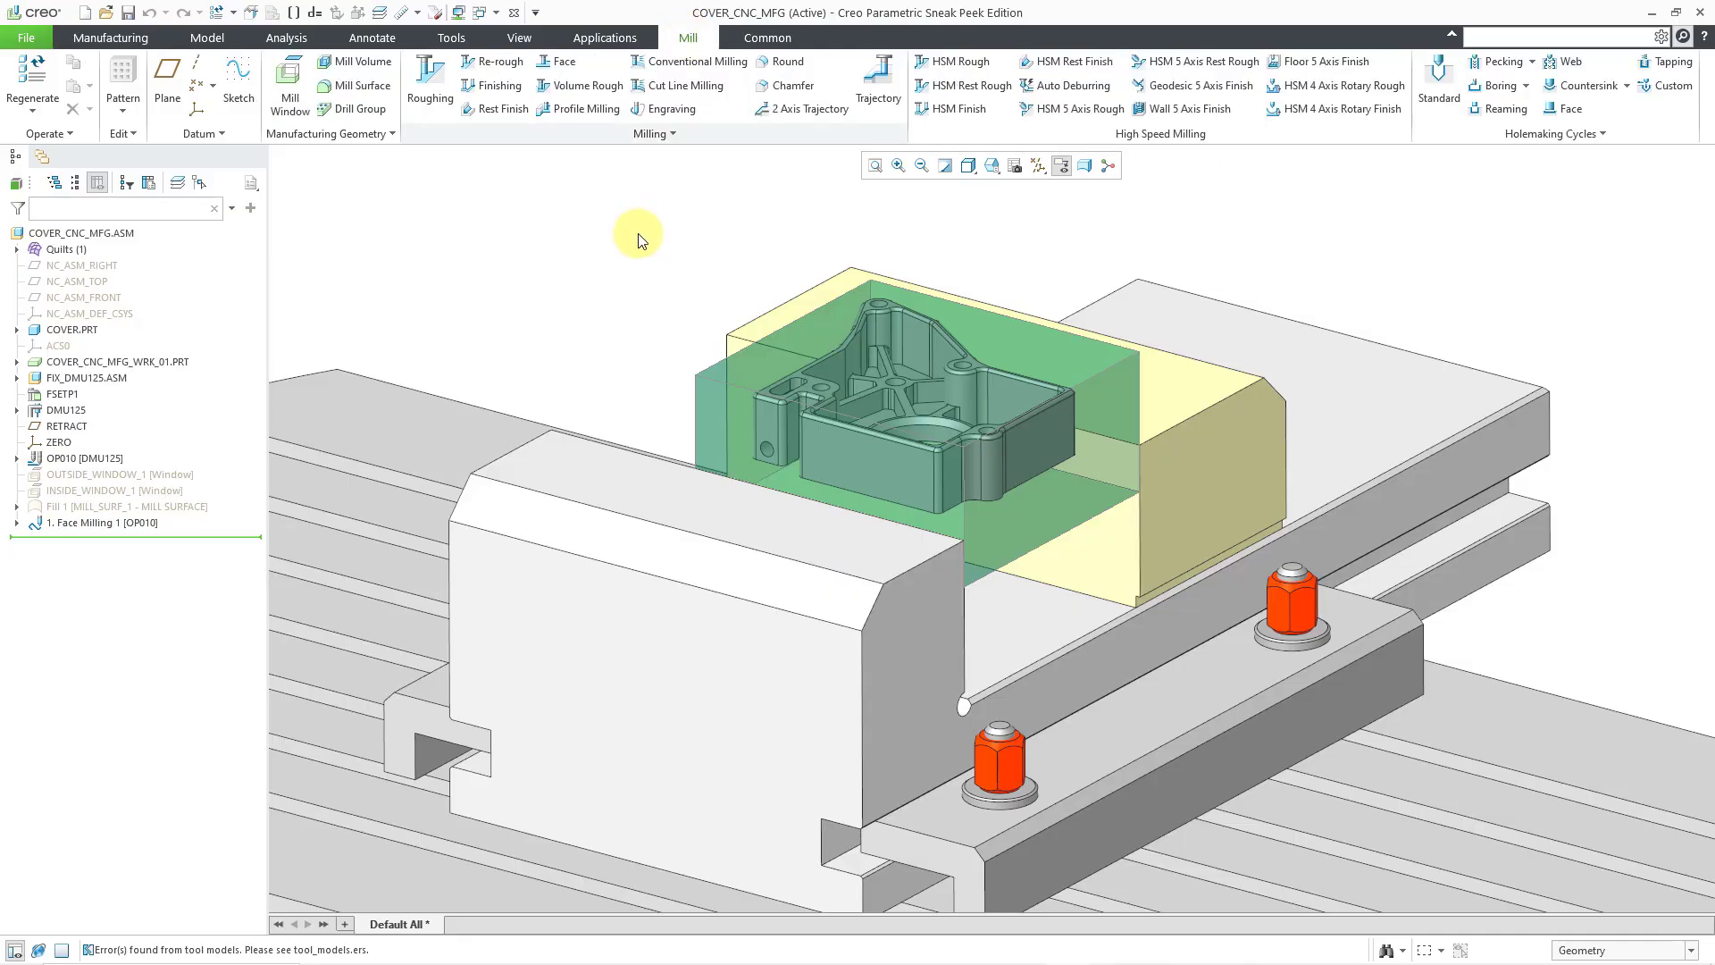
left_click(581, 115)
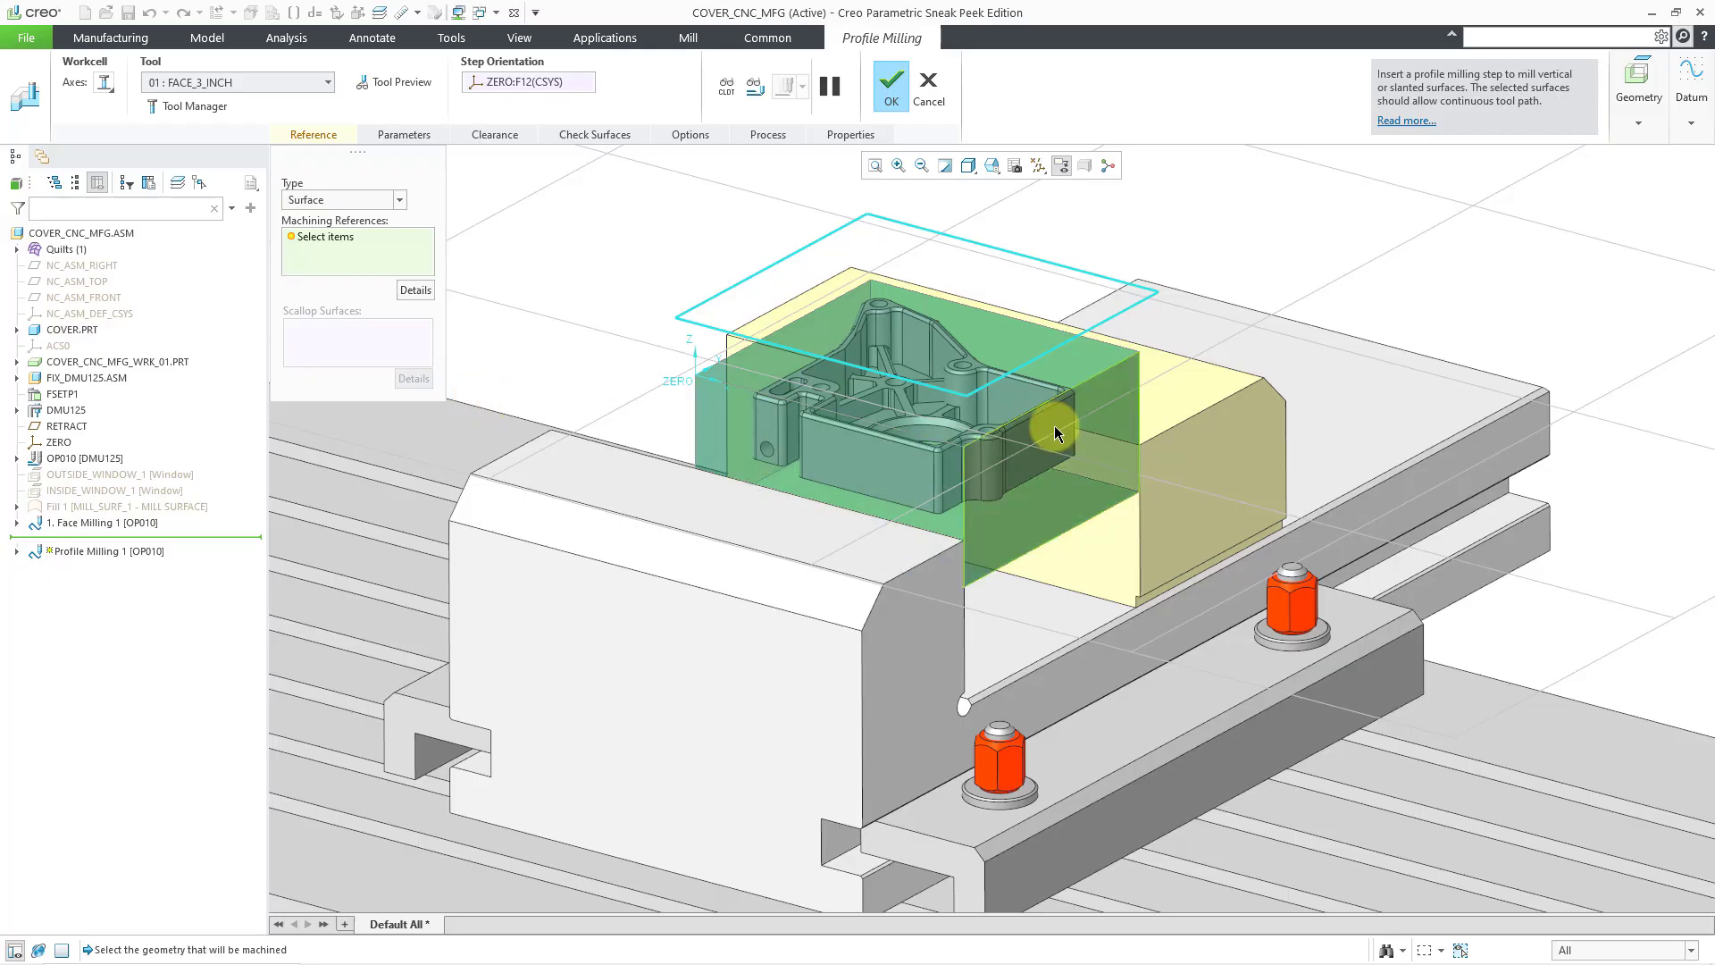
Step: Collect the 30 loop surfaces around the cover's walls, anchored on its flat face and loop edge, as machining reference
left_click(414, 290)
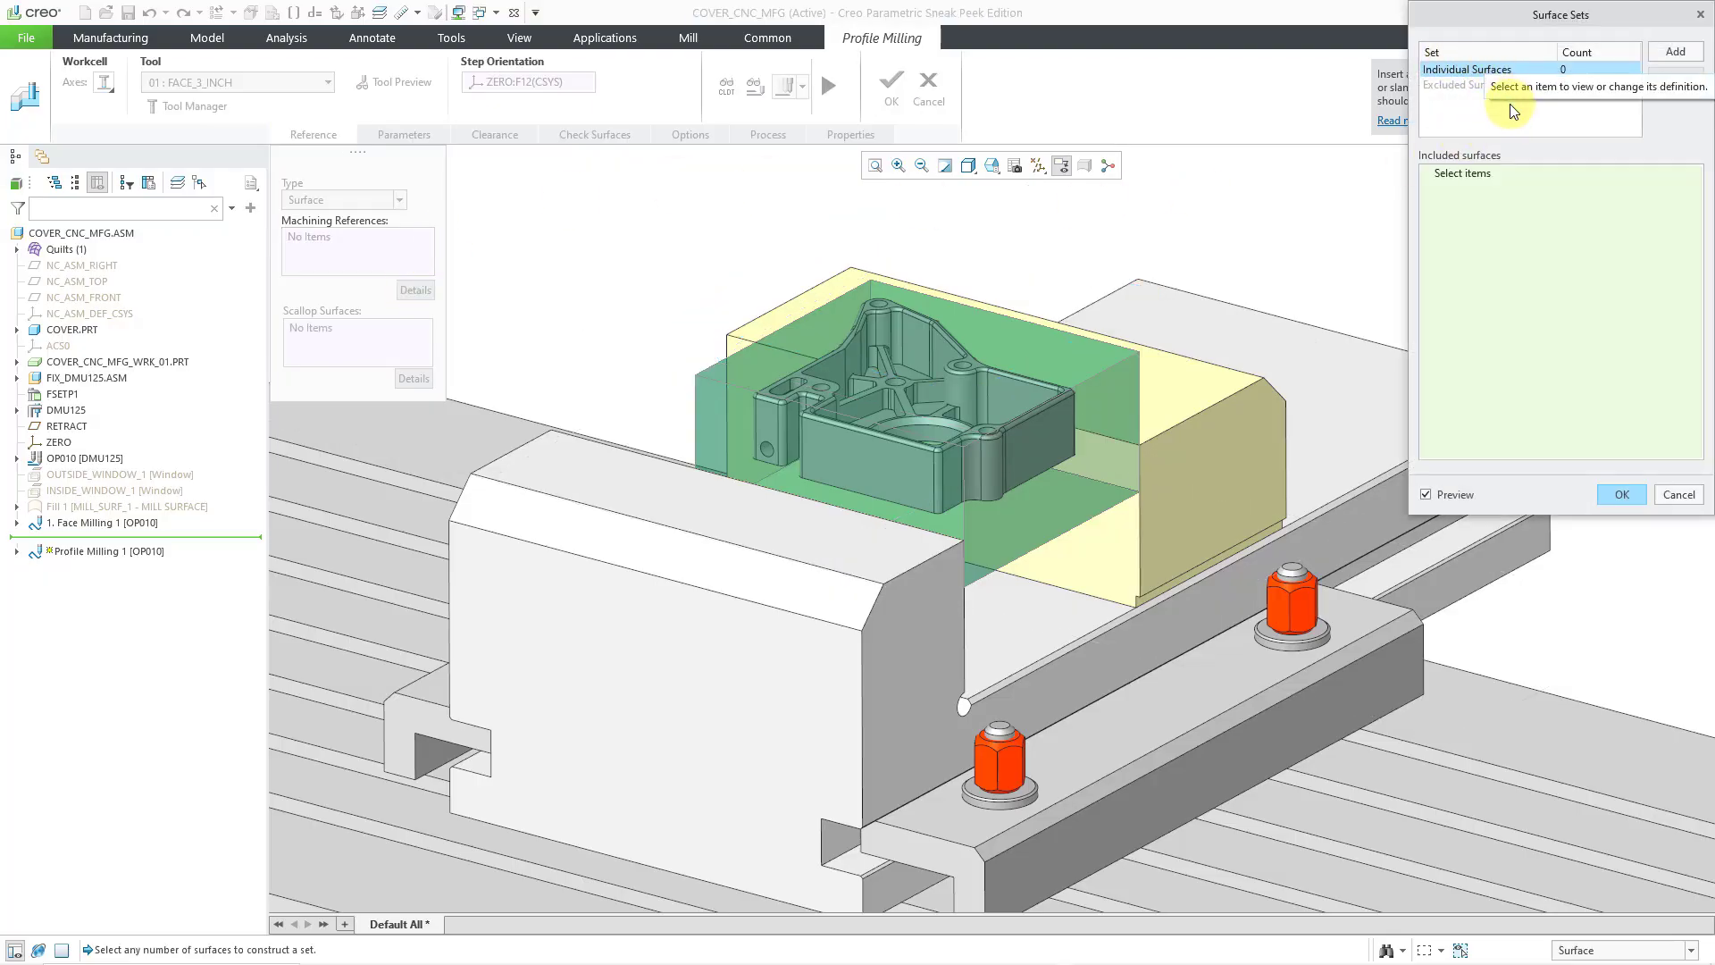
left_click(1689, 62)
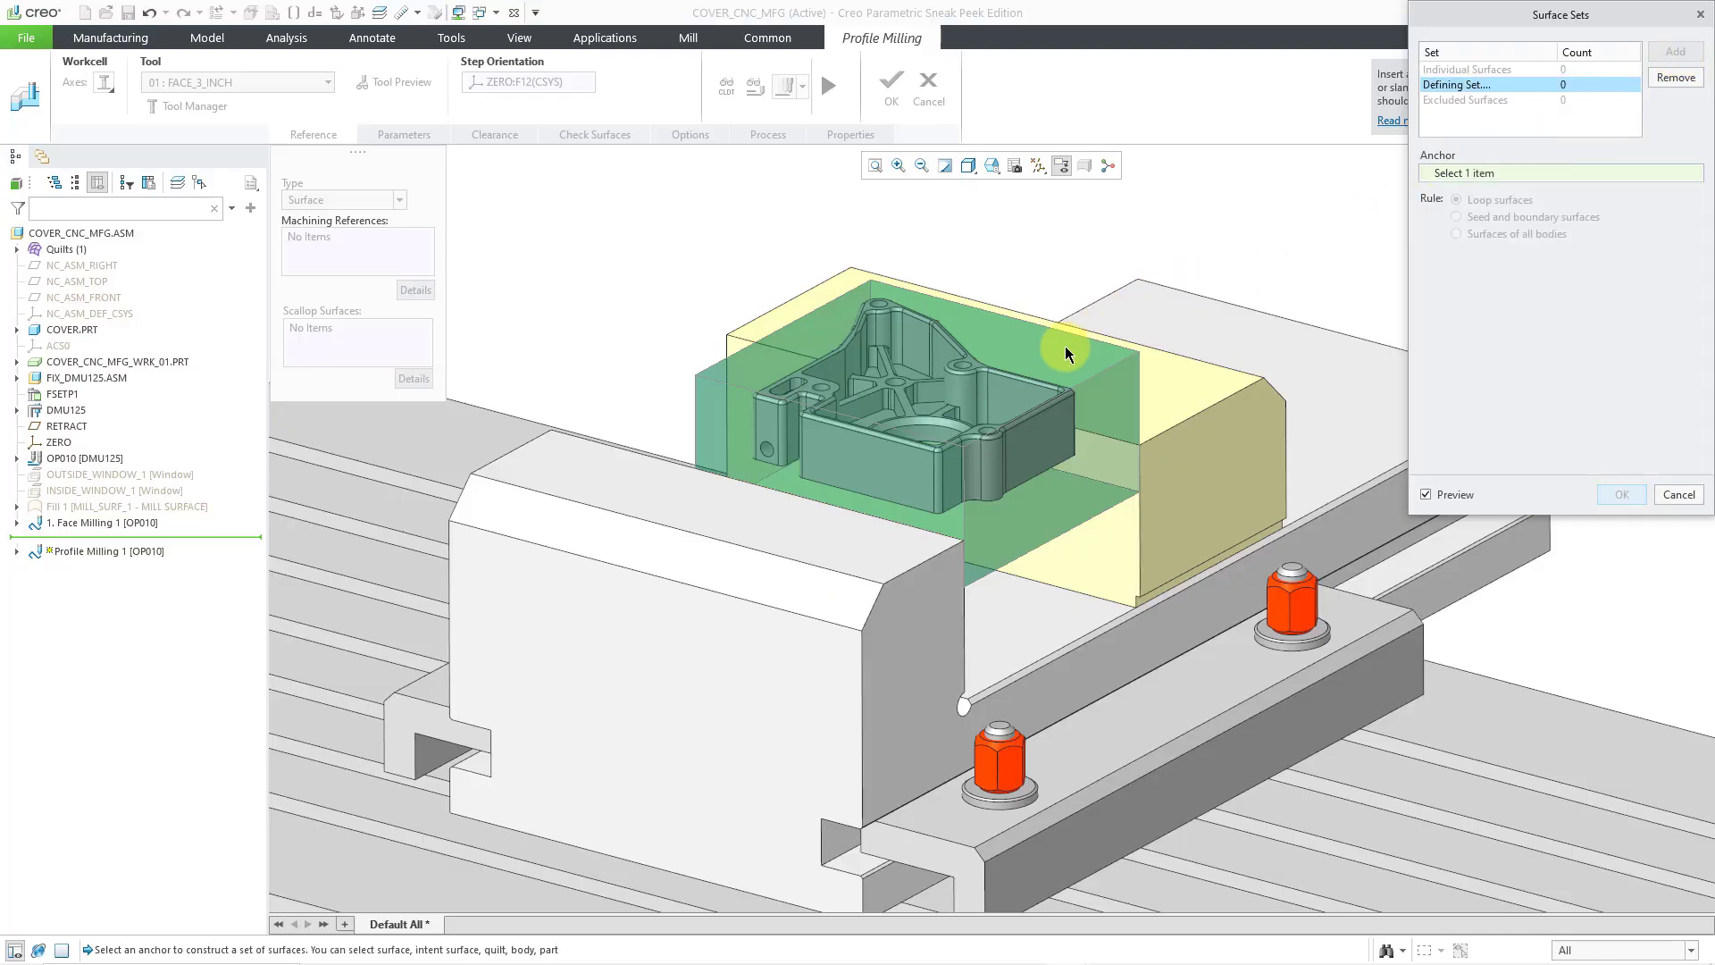
middle_click_drag(1034, 409, 990, 335)
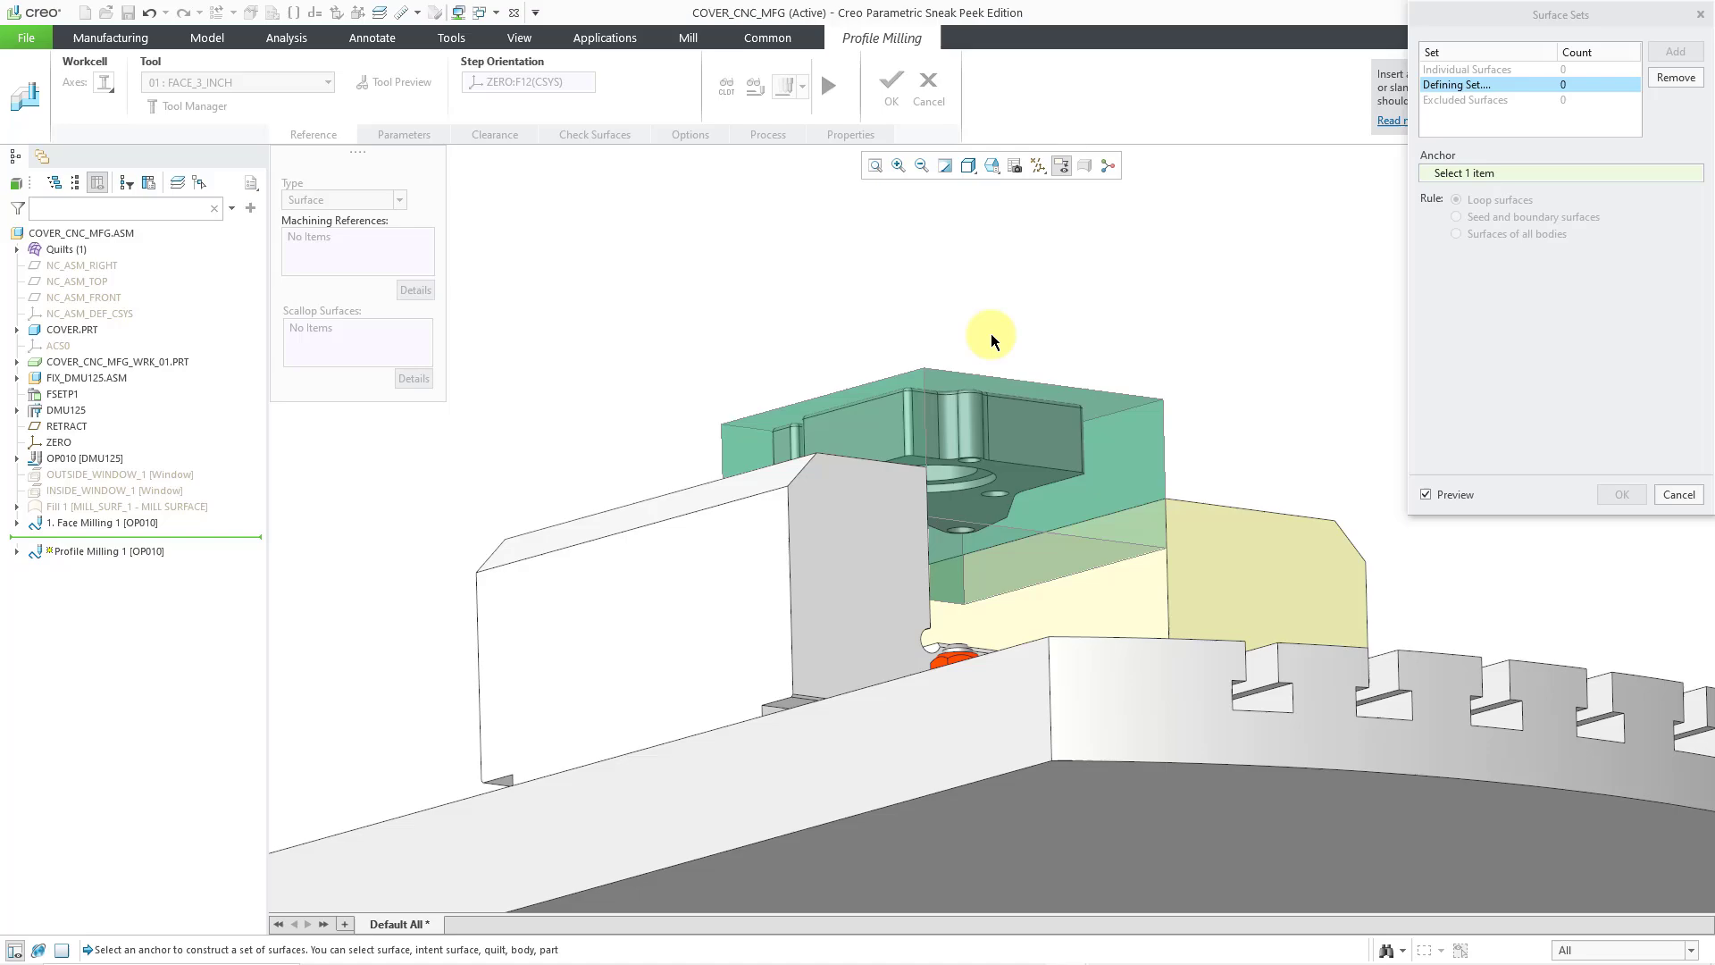
right_click(1023, 482)
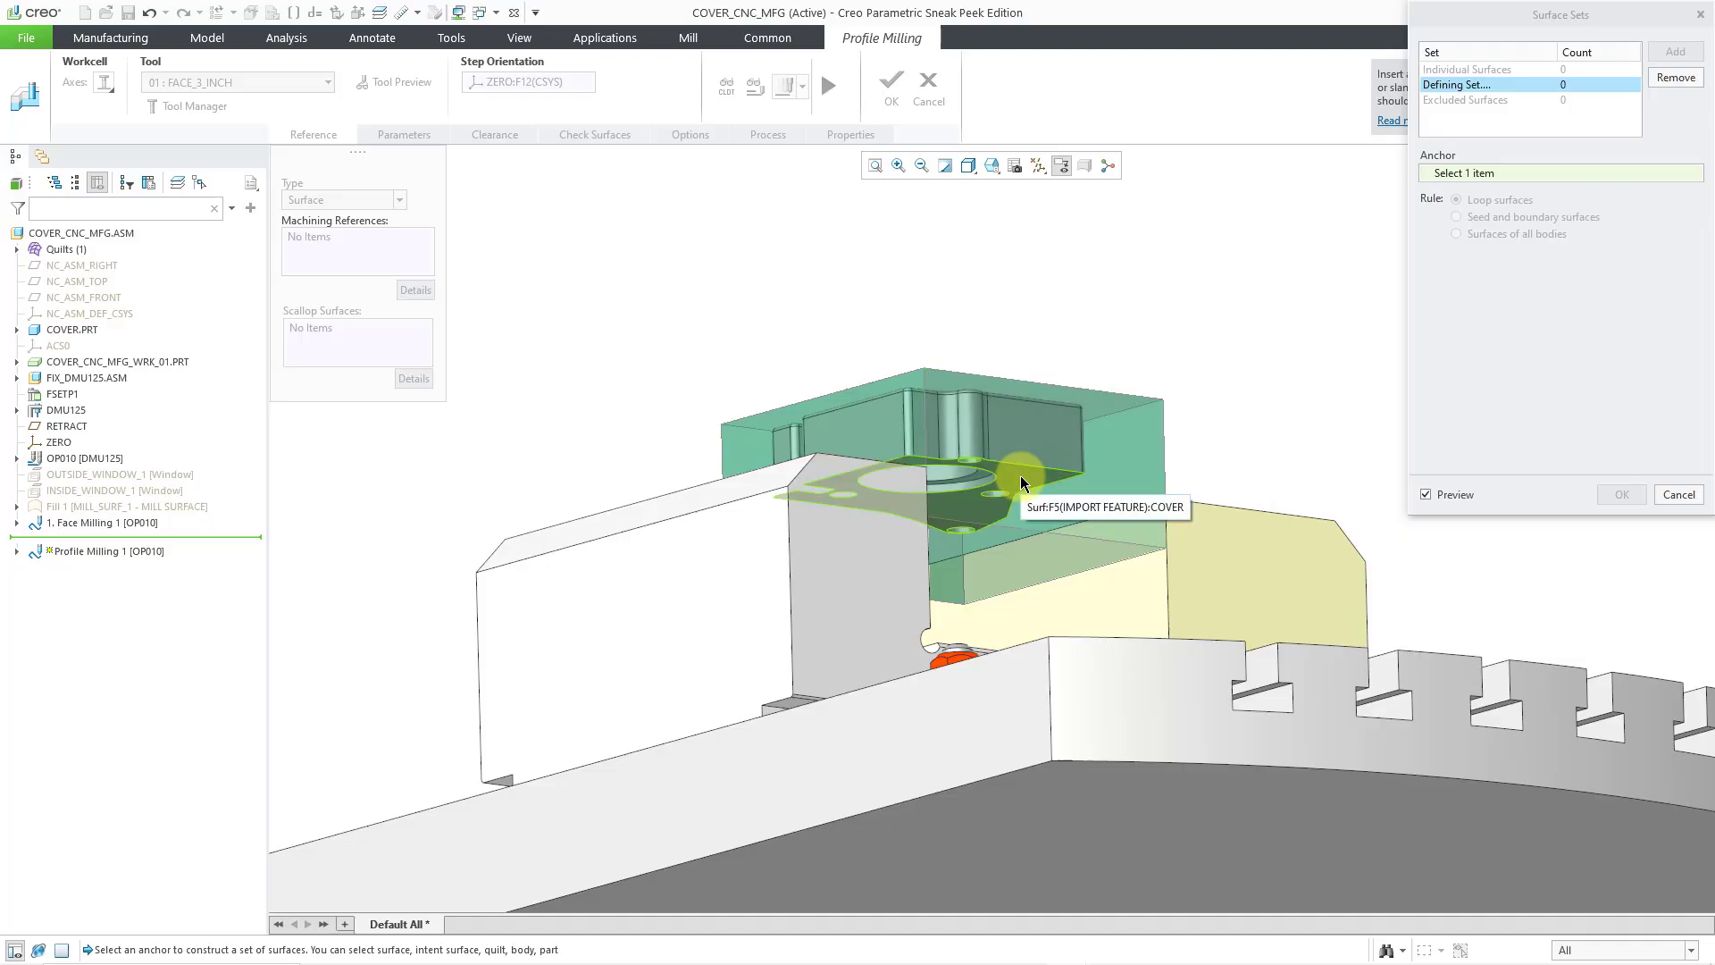
left_click(1022, 482)
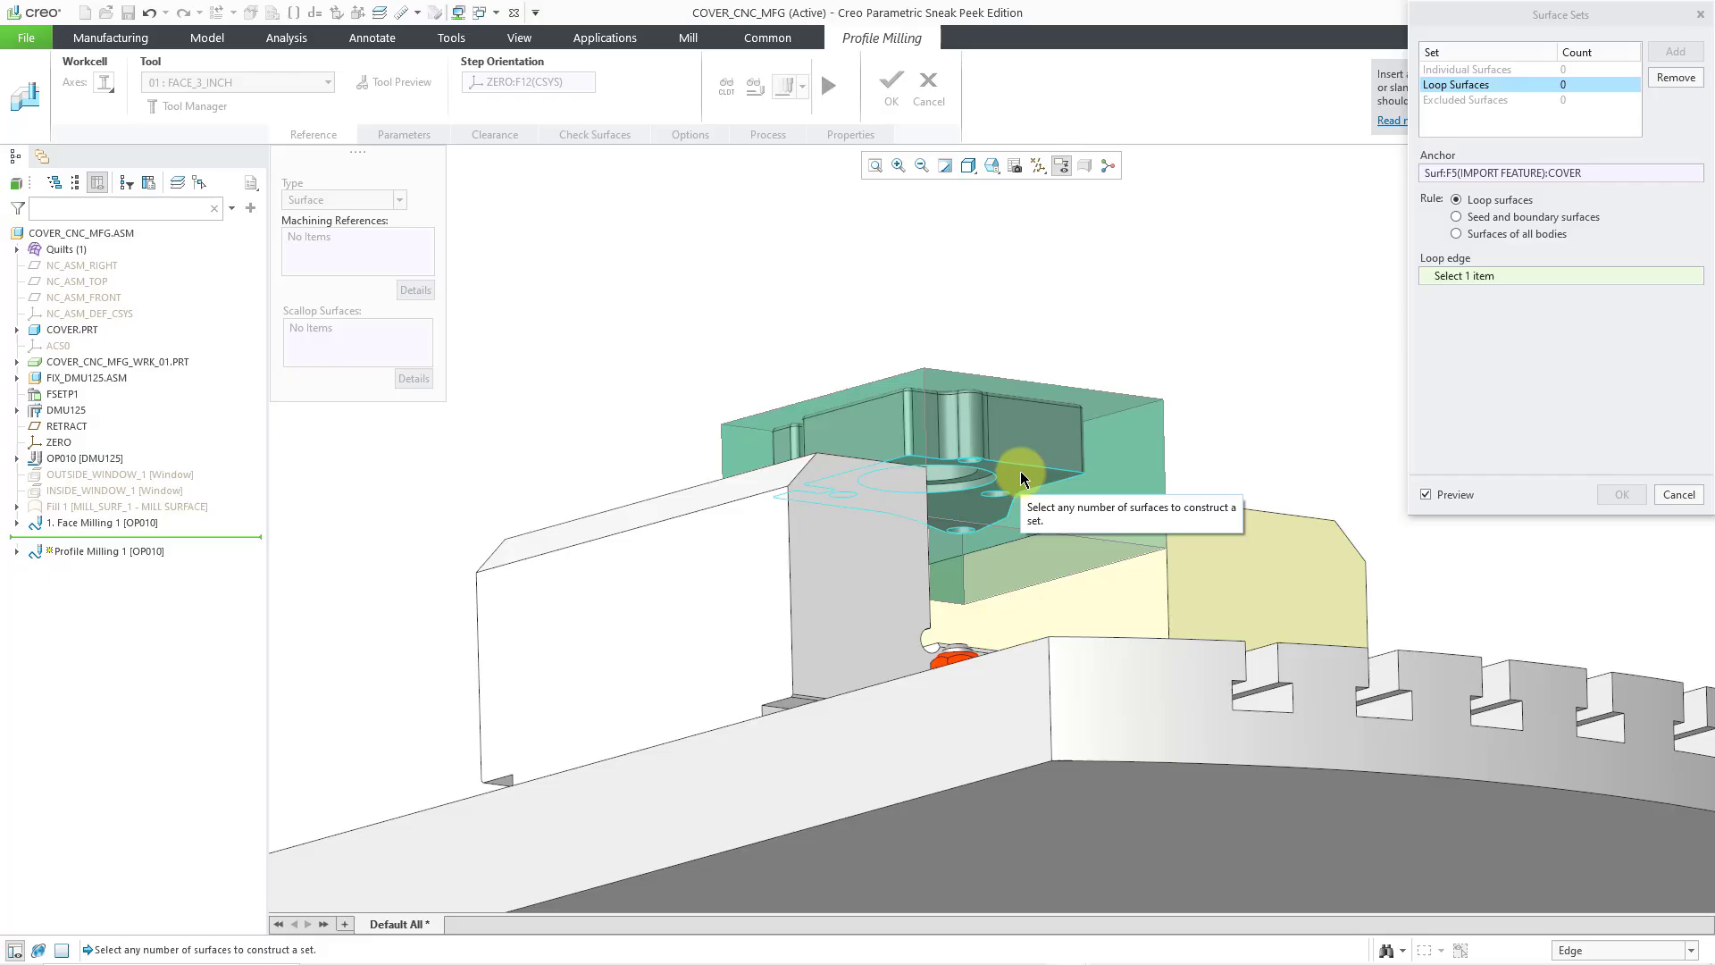
left_click(1021, 466)
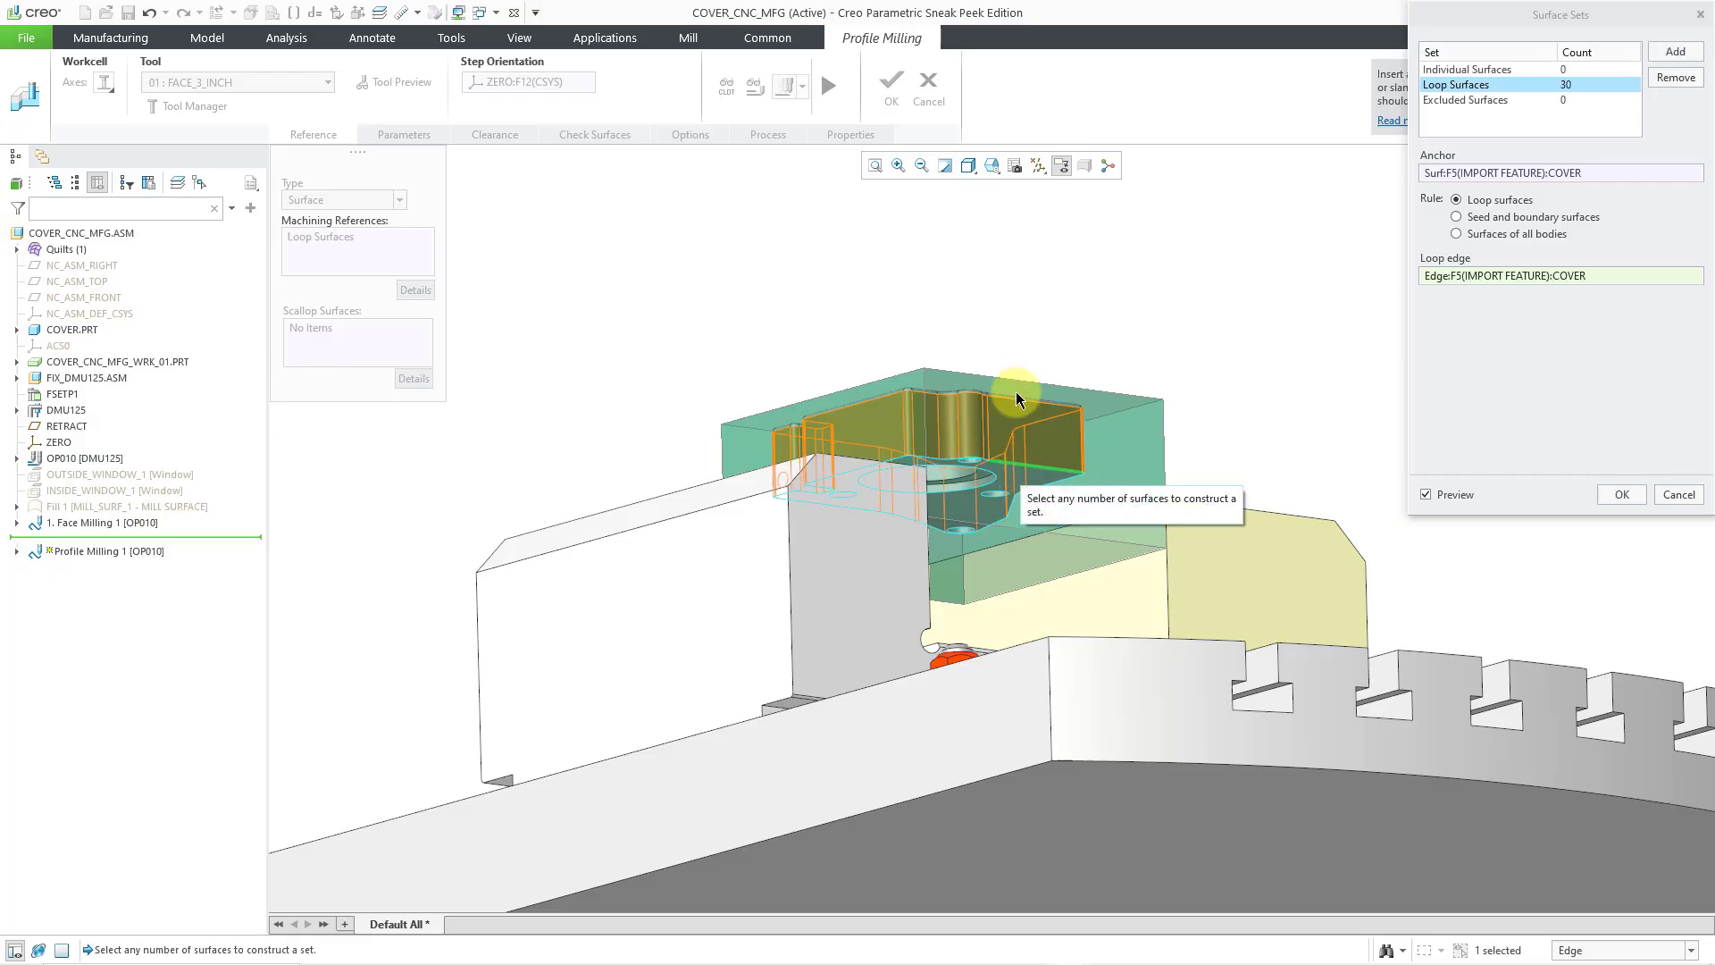
key("ctrl+d")
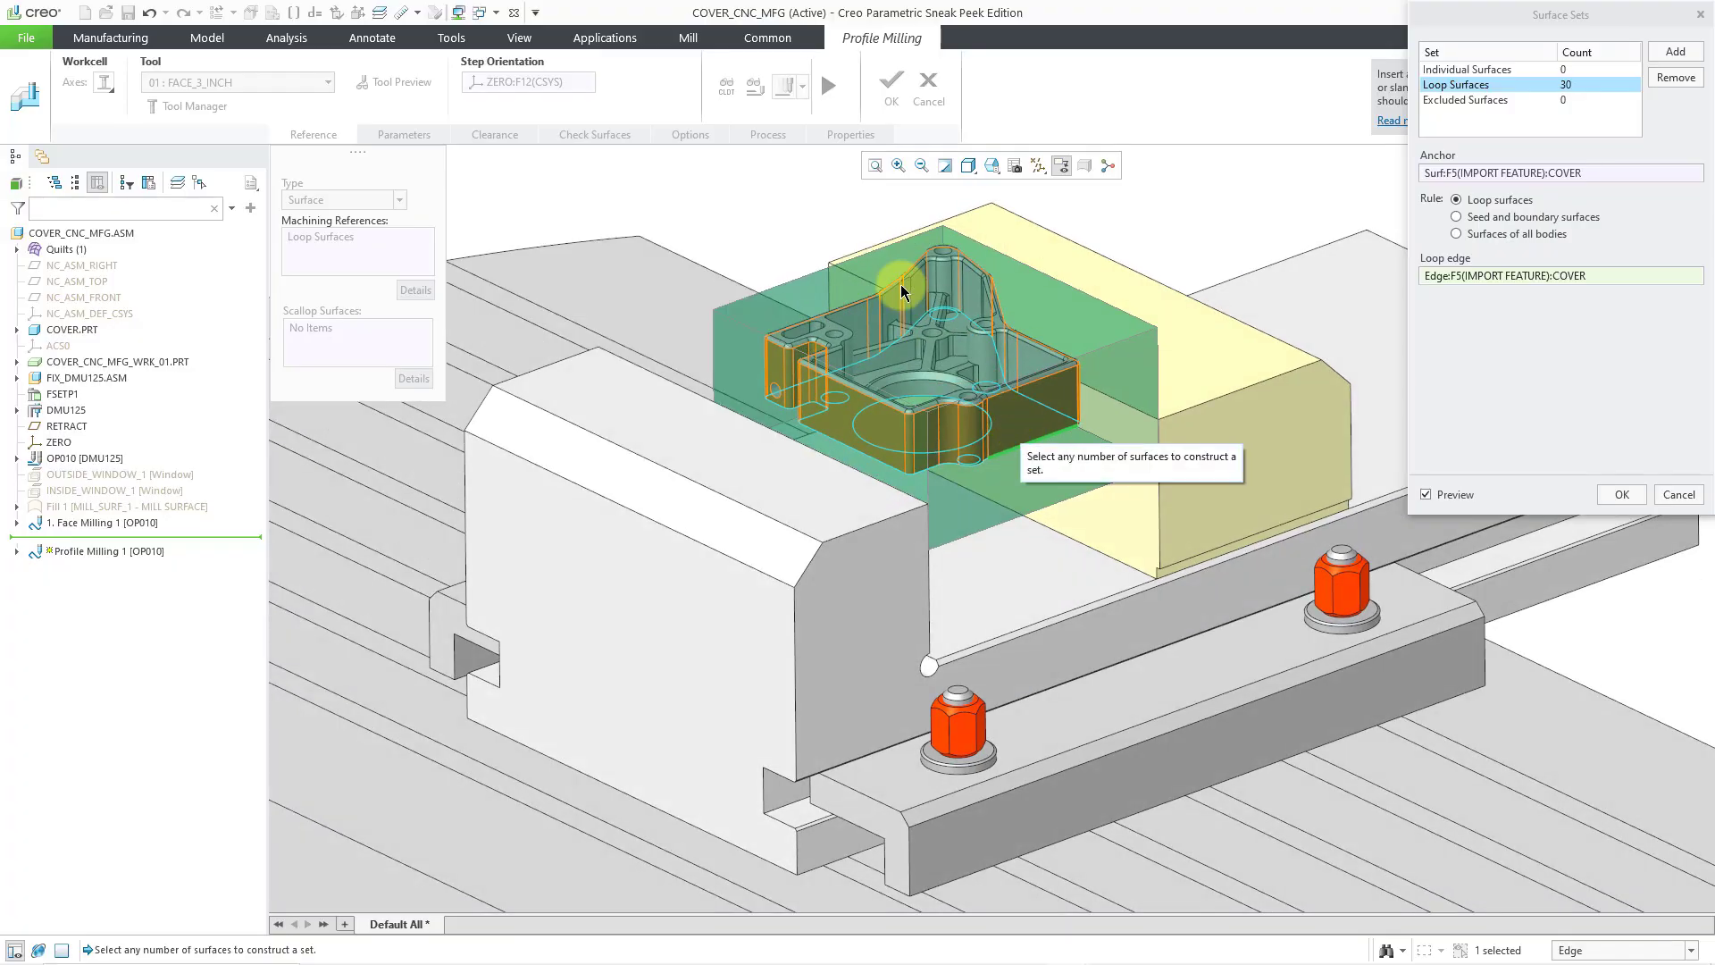
scroll(902, 291, "up", 2)
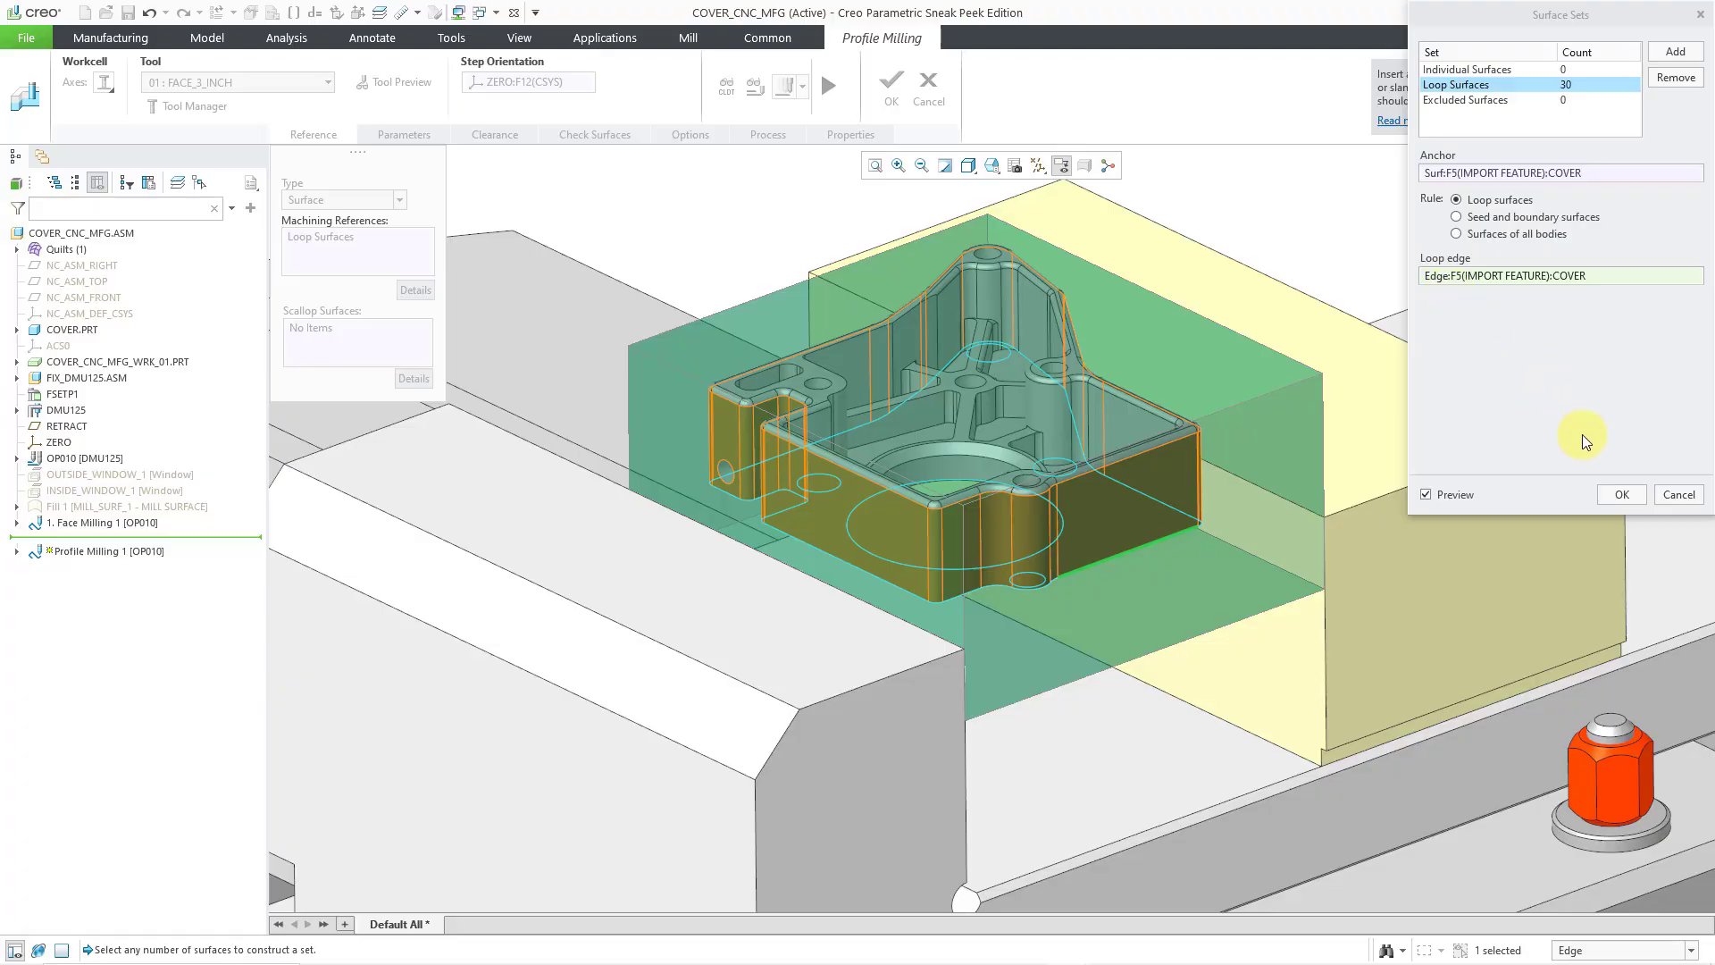
left_click(1618, 494)
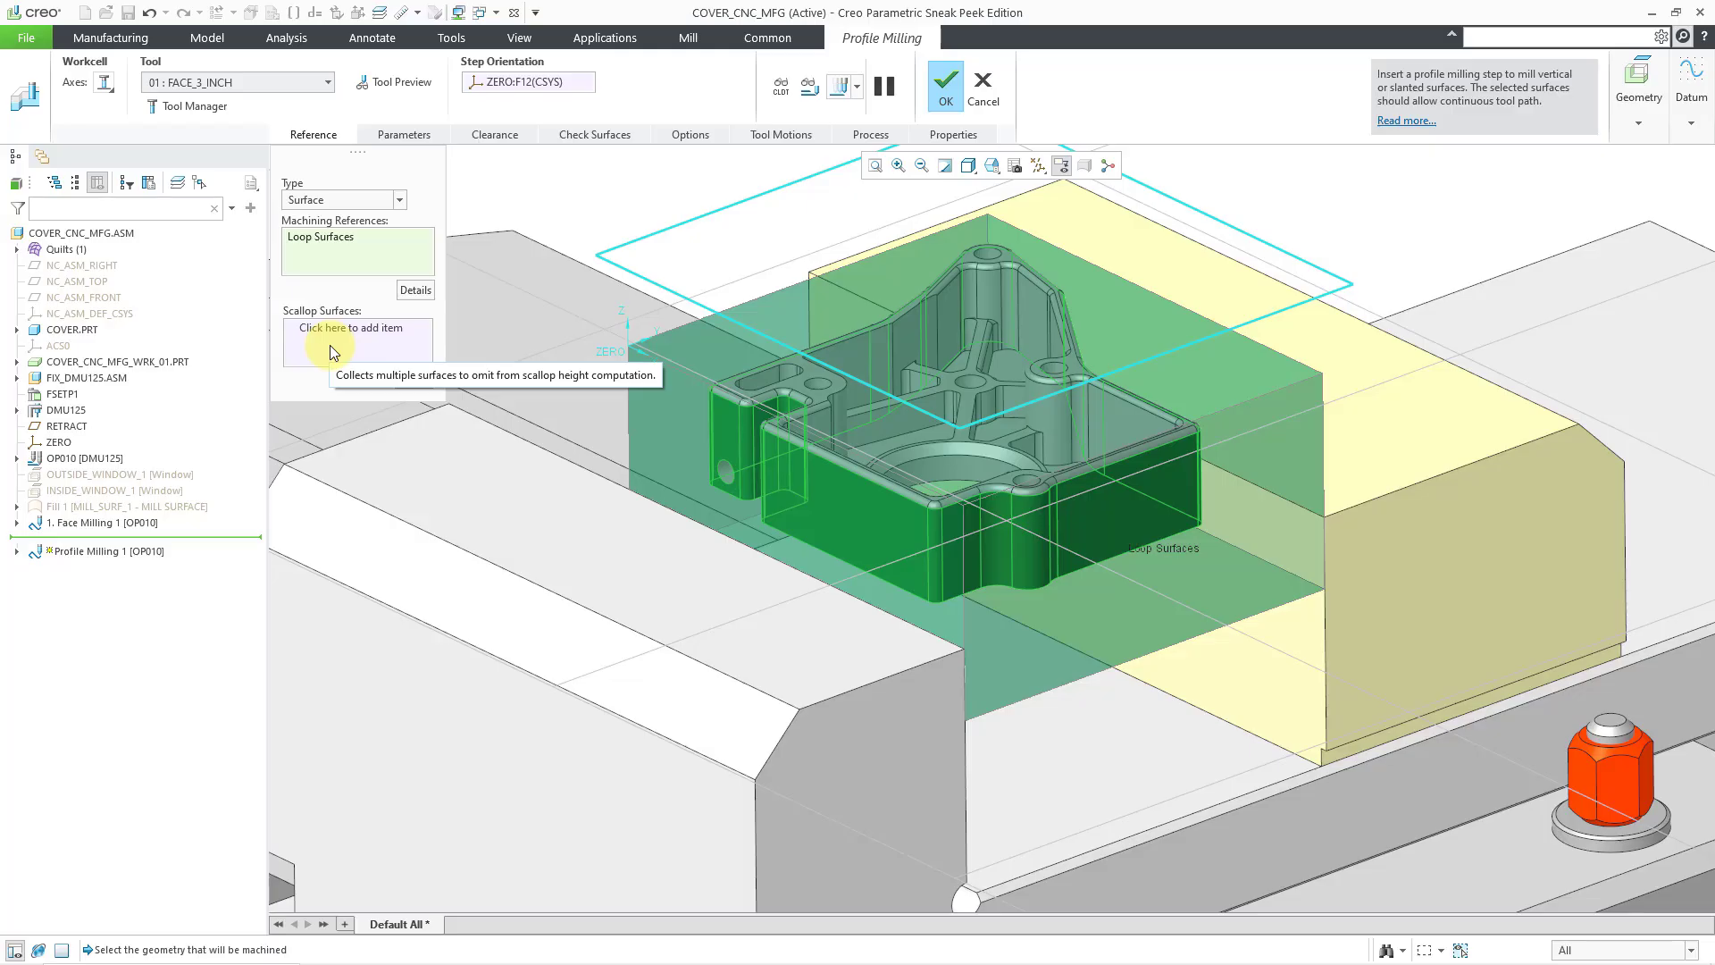
Step: Switch the tool to 03 : FLT_02500 and copy its cutting data into the sequence parameters
left_click(330, 344)
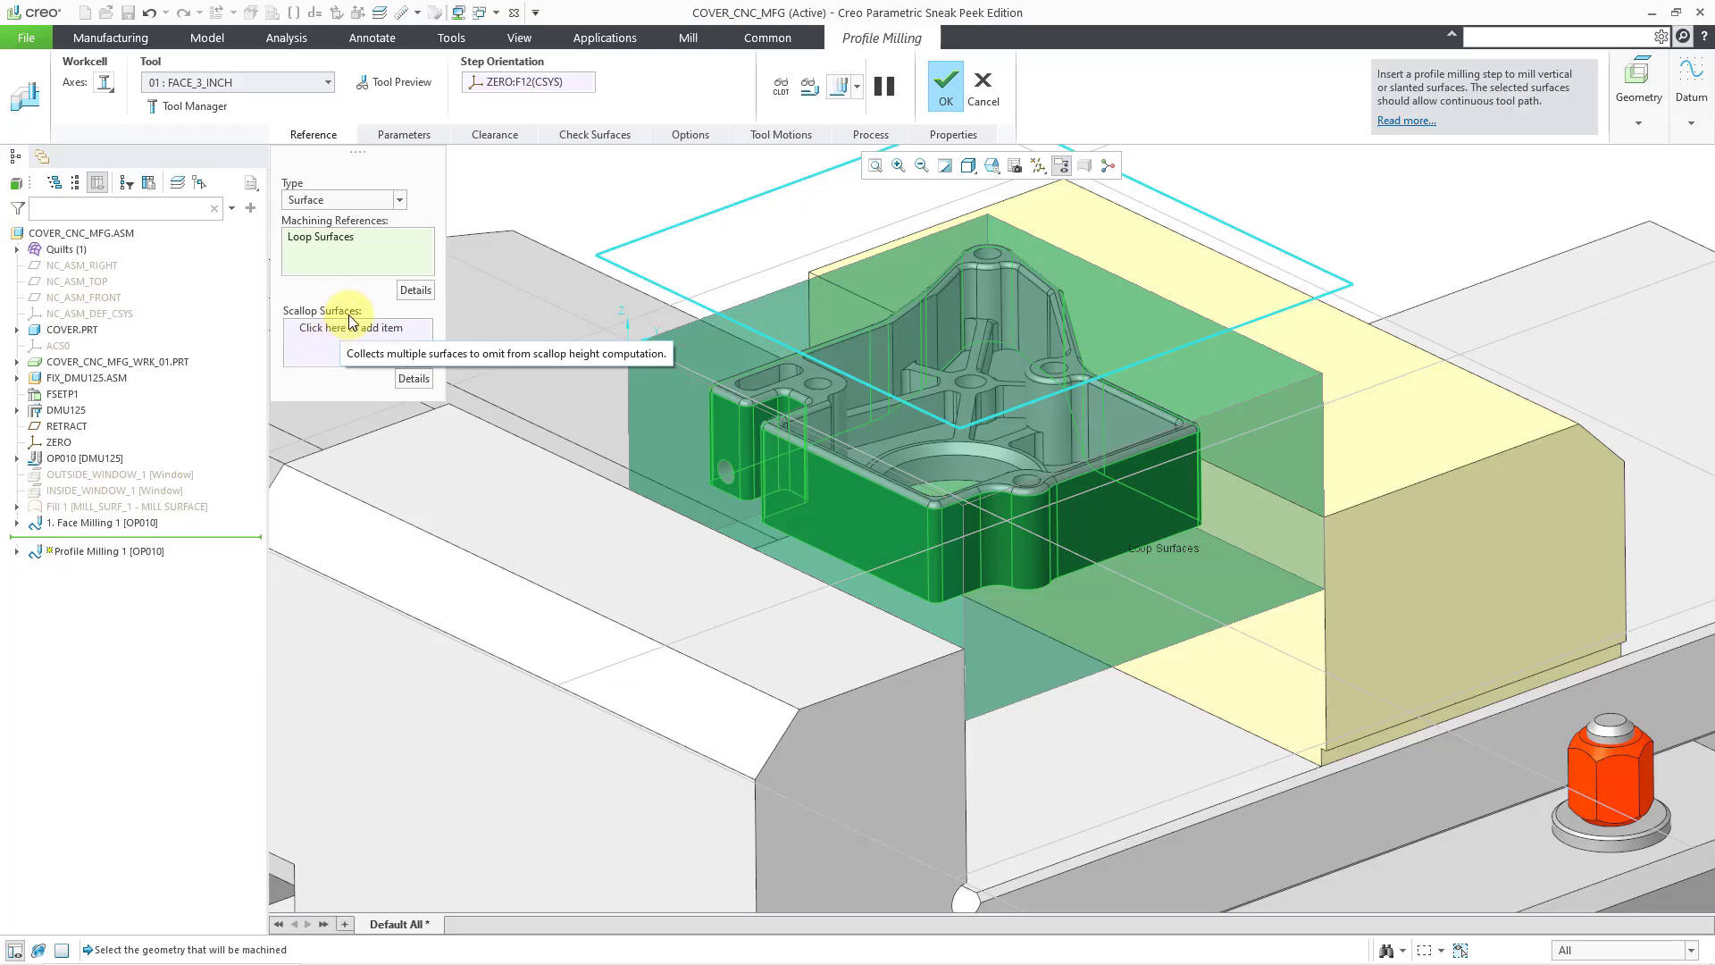
scroll(1045, 432, "down", 3)
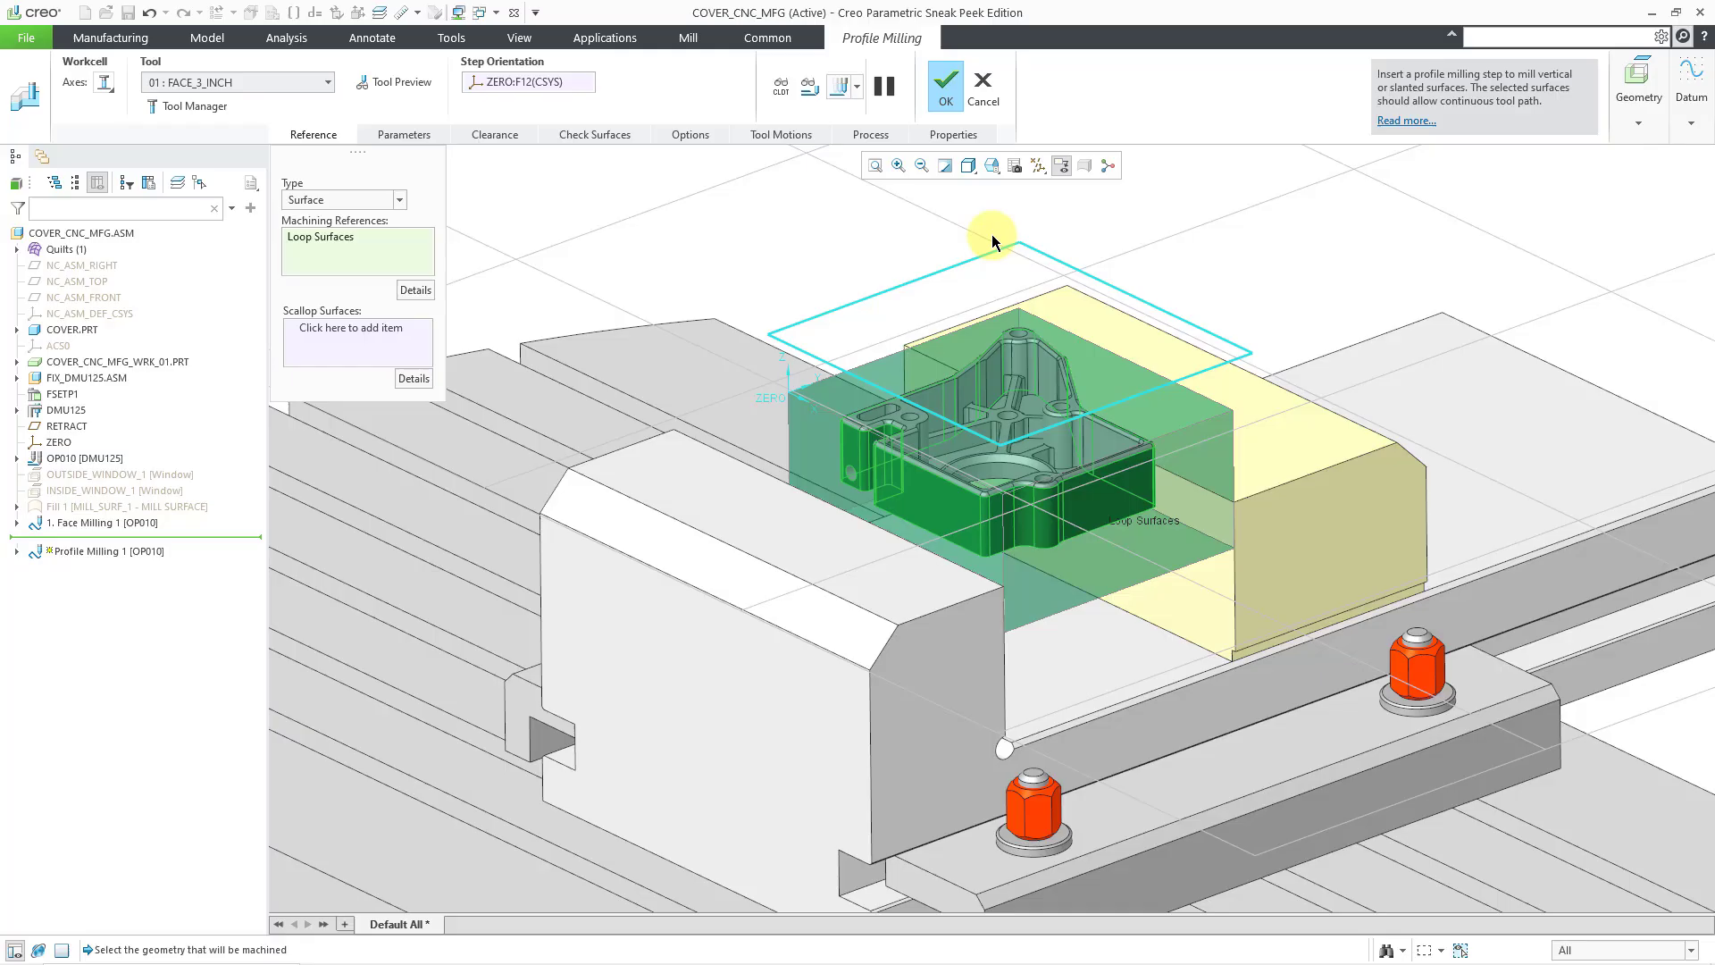
scroll(988, 234, "up", 2)
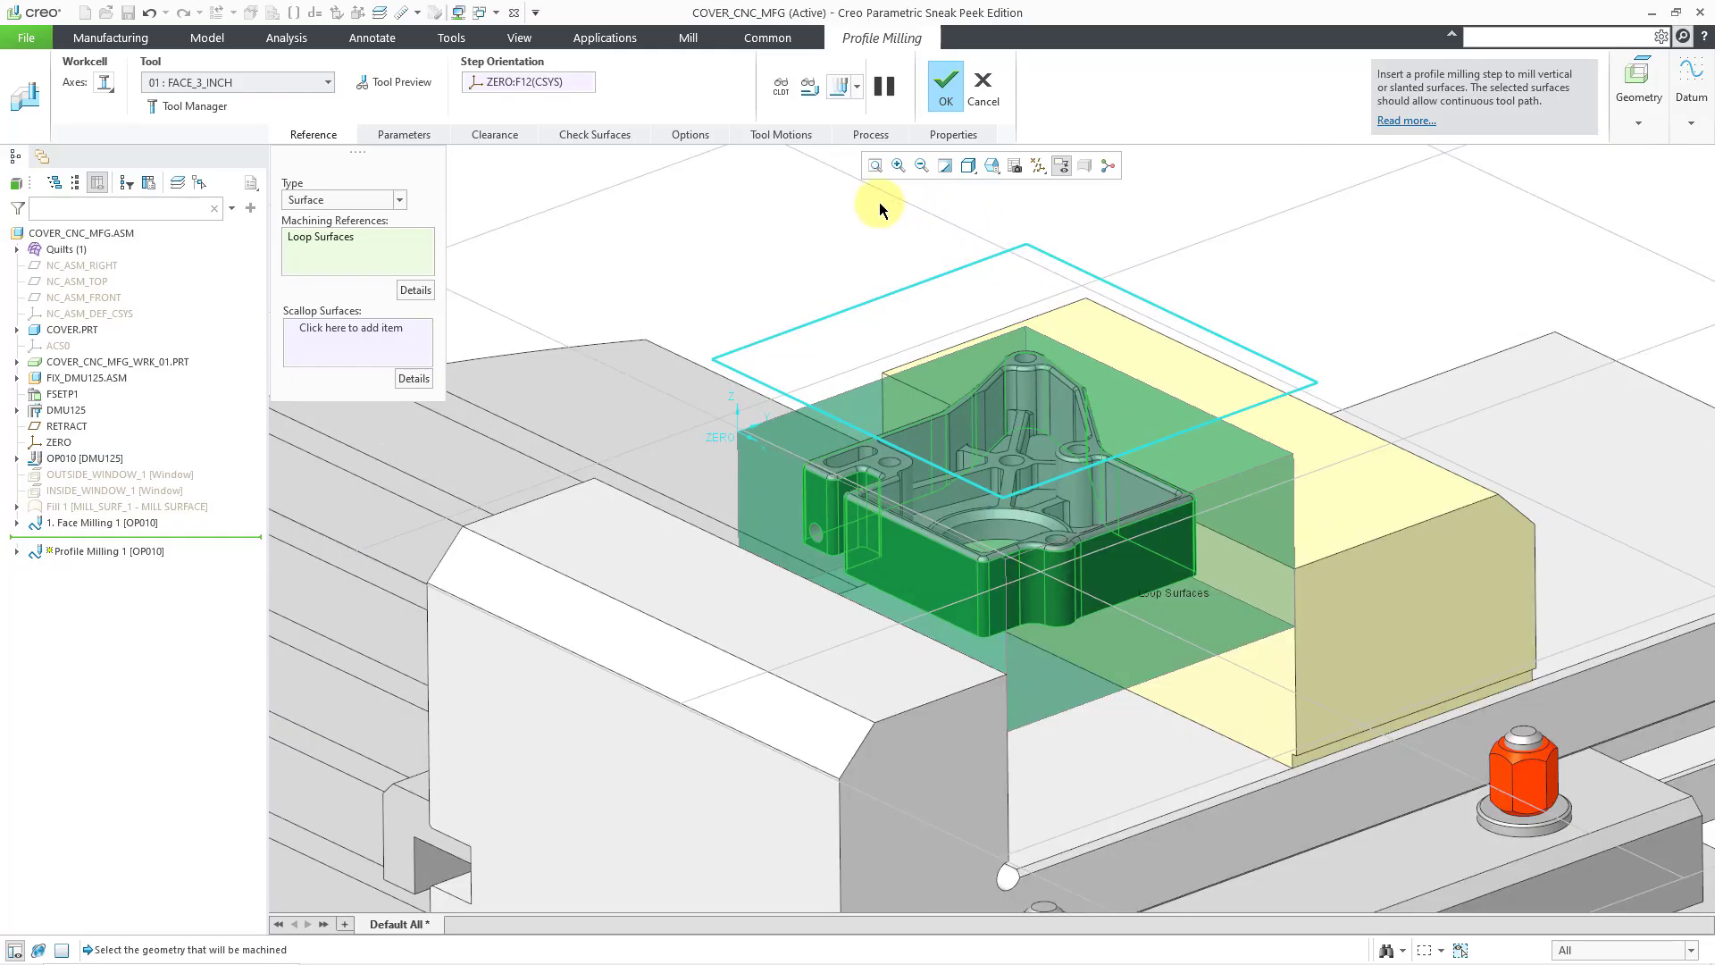
left_click(284, 86)
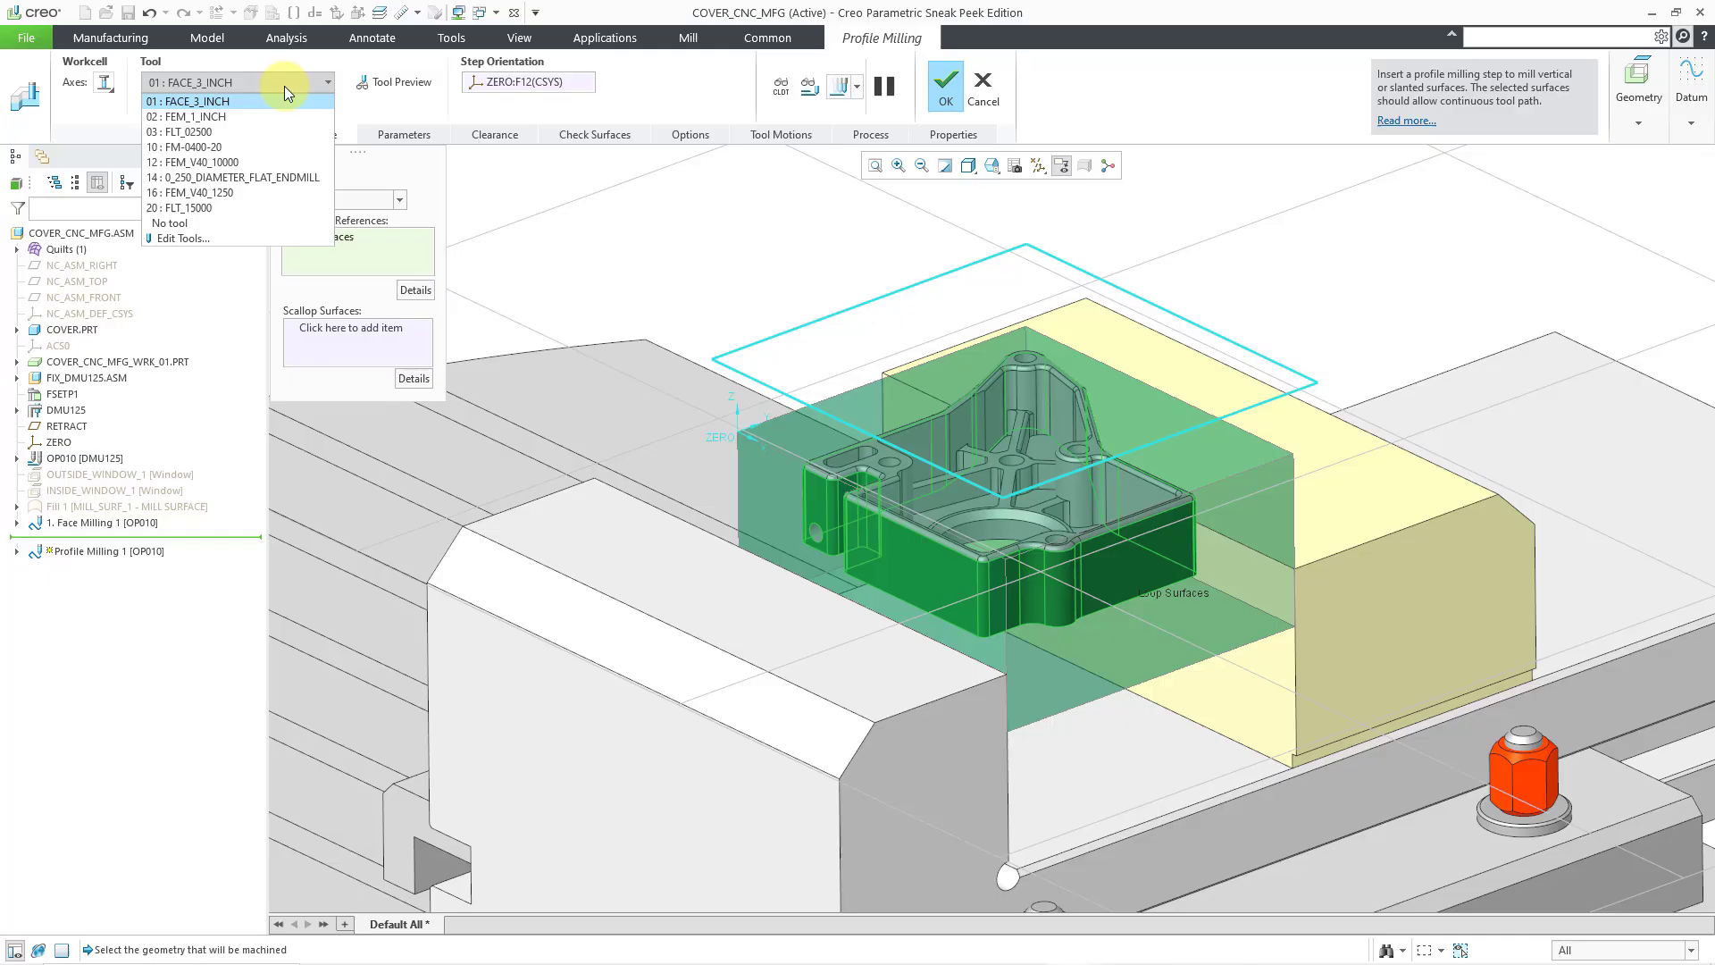
left_click(206, 136)
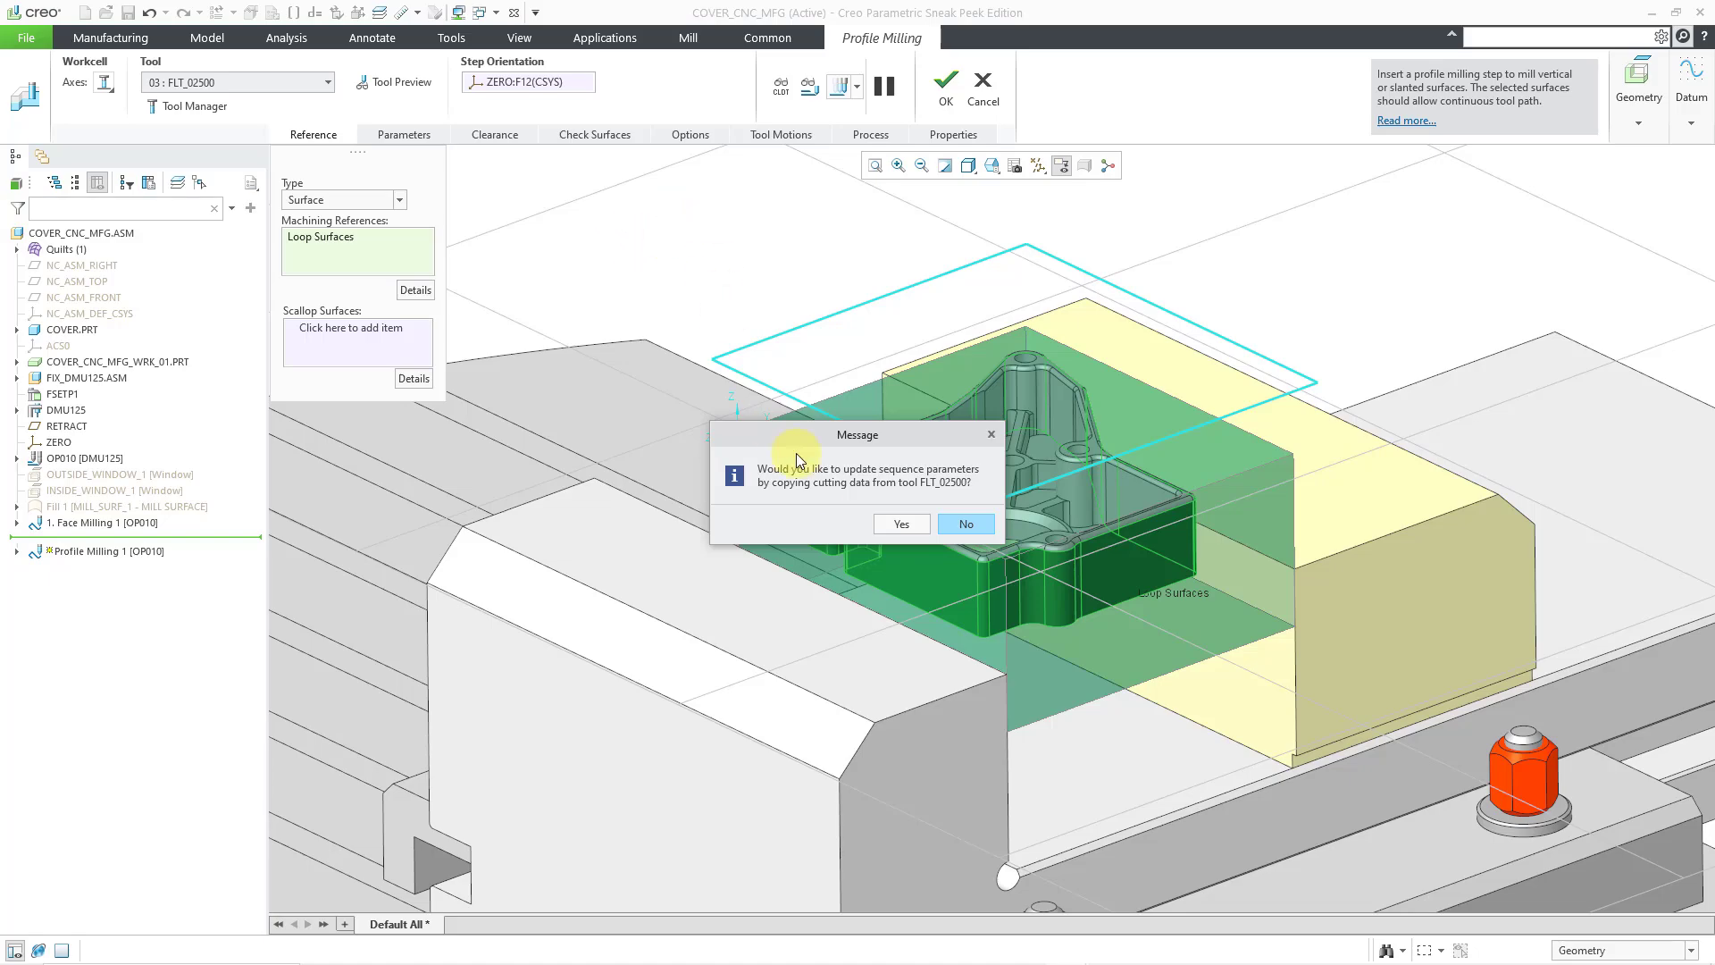
left_click(902, 524)
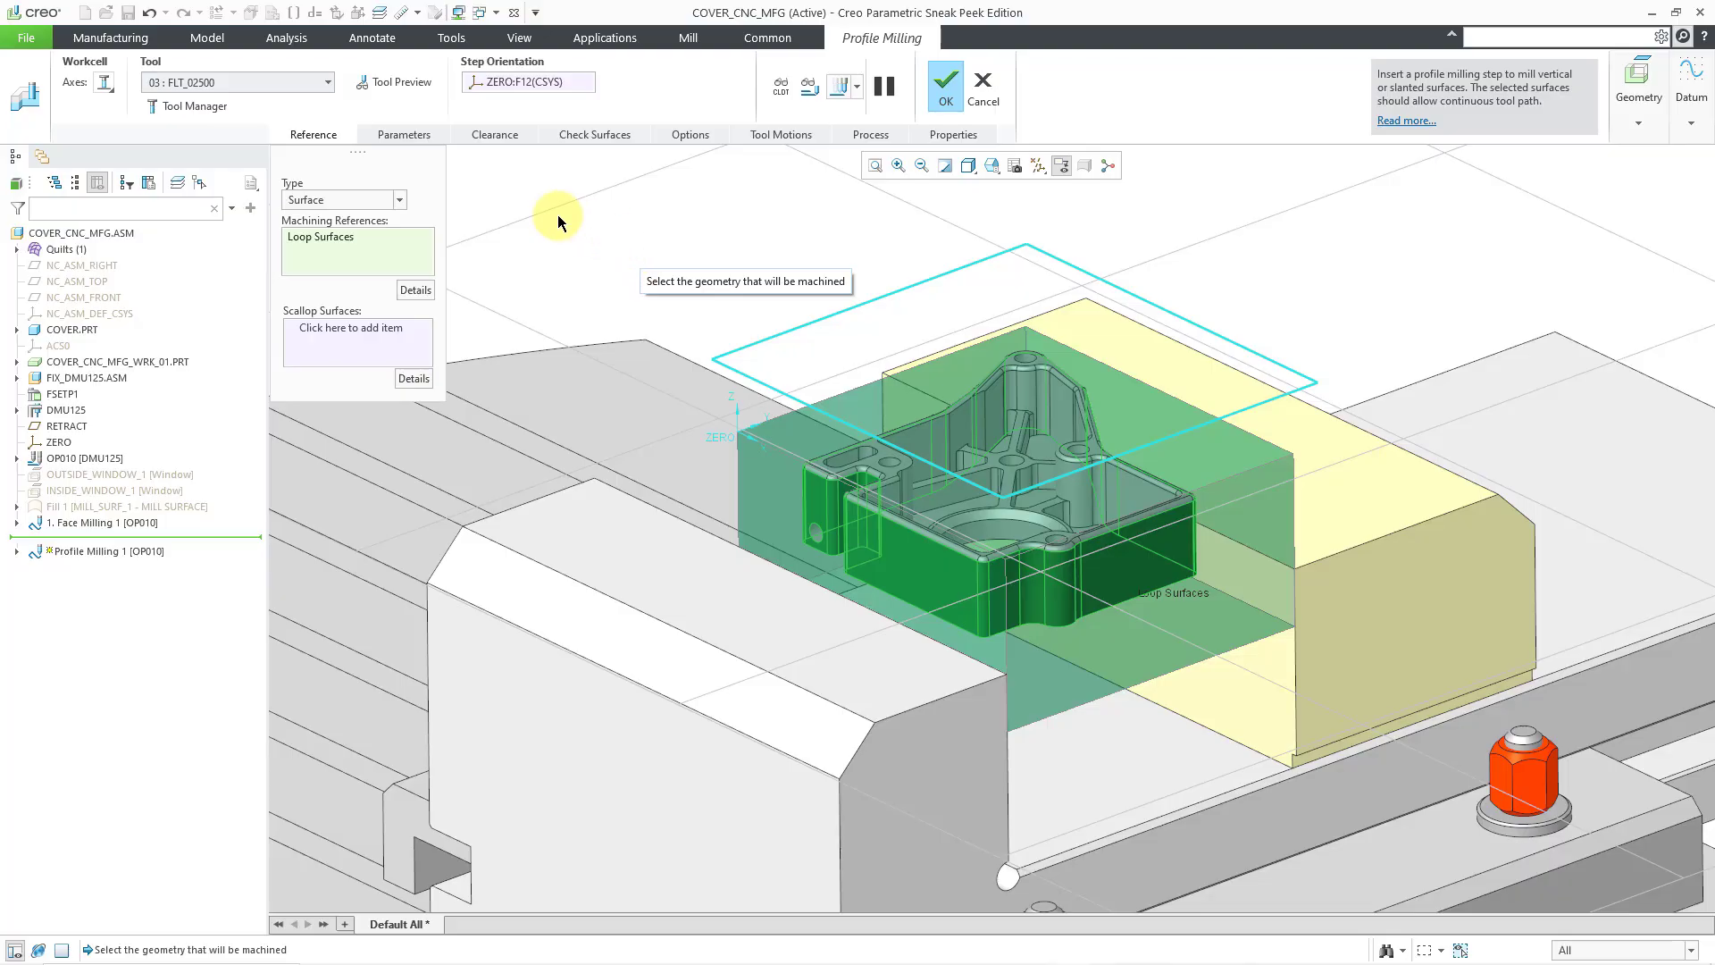
Step: Inspect the FLT_02500 cutter in Tool Manager, cancel out, and turn on Tool Preview
left_click(213, 111)
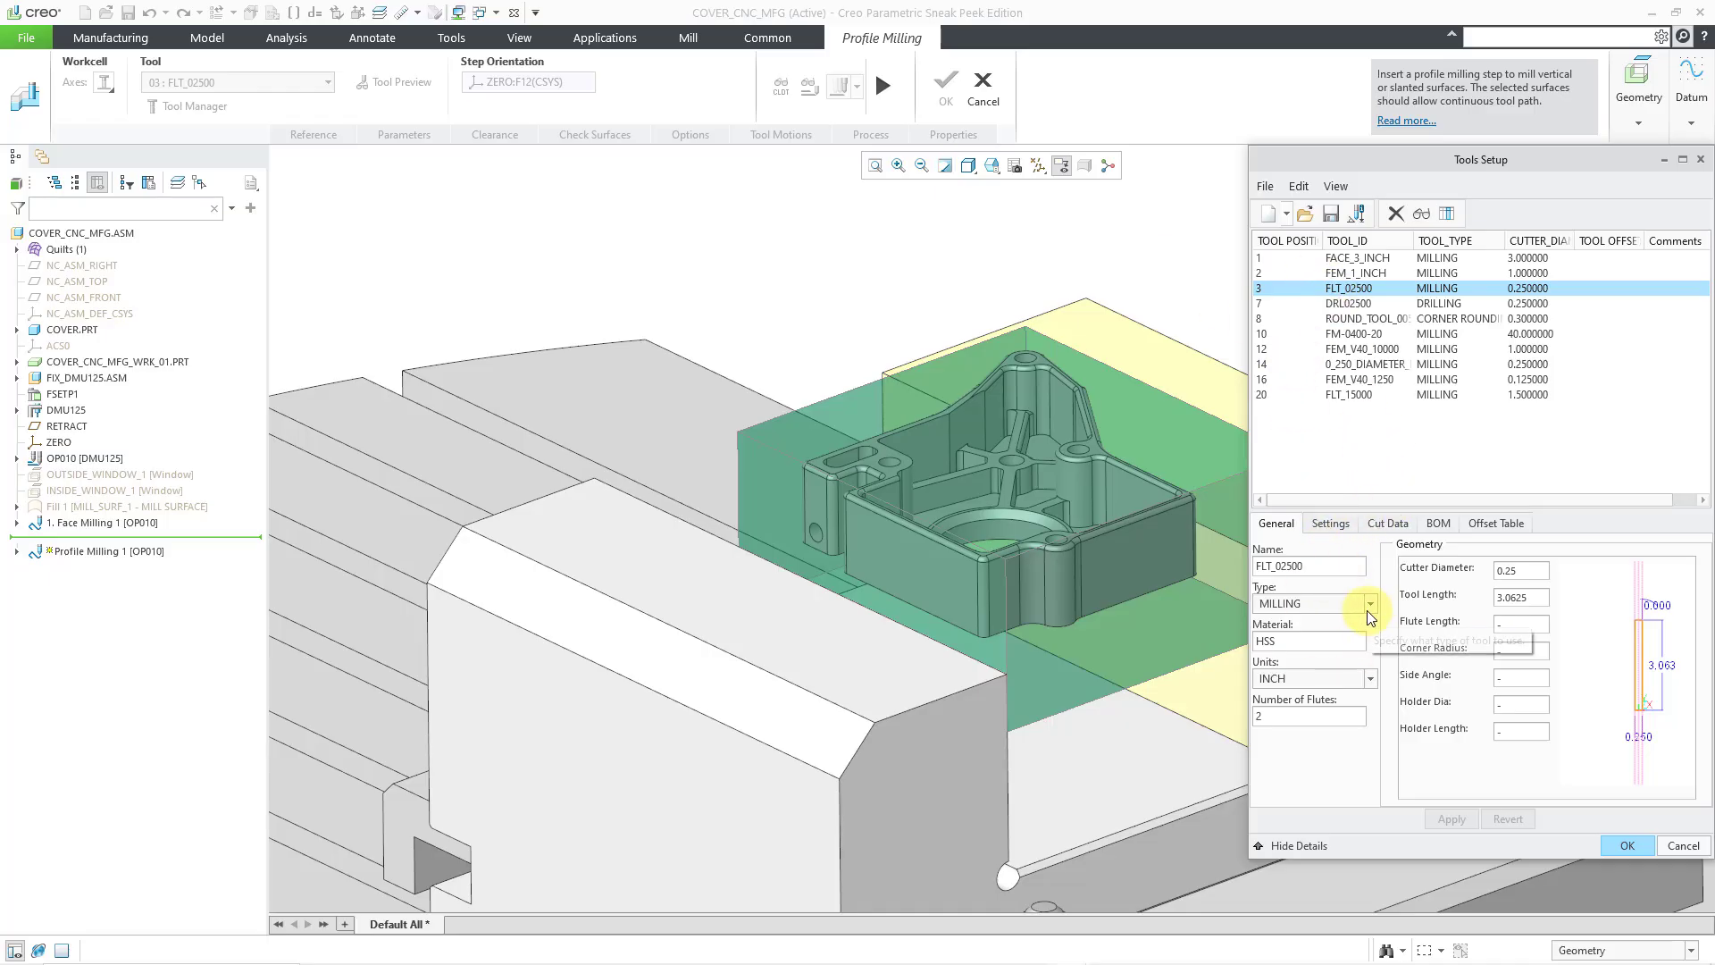
left_click(1684, 846)
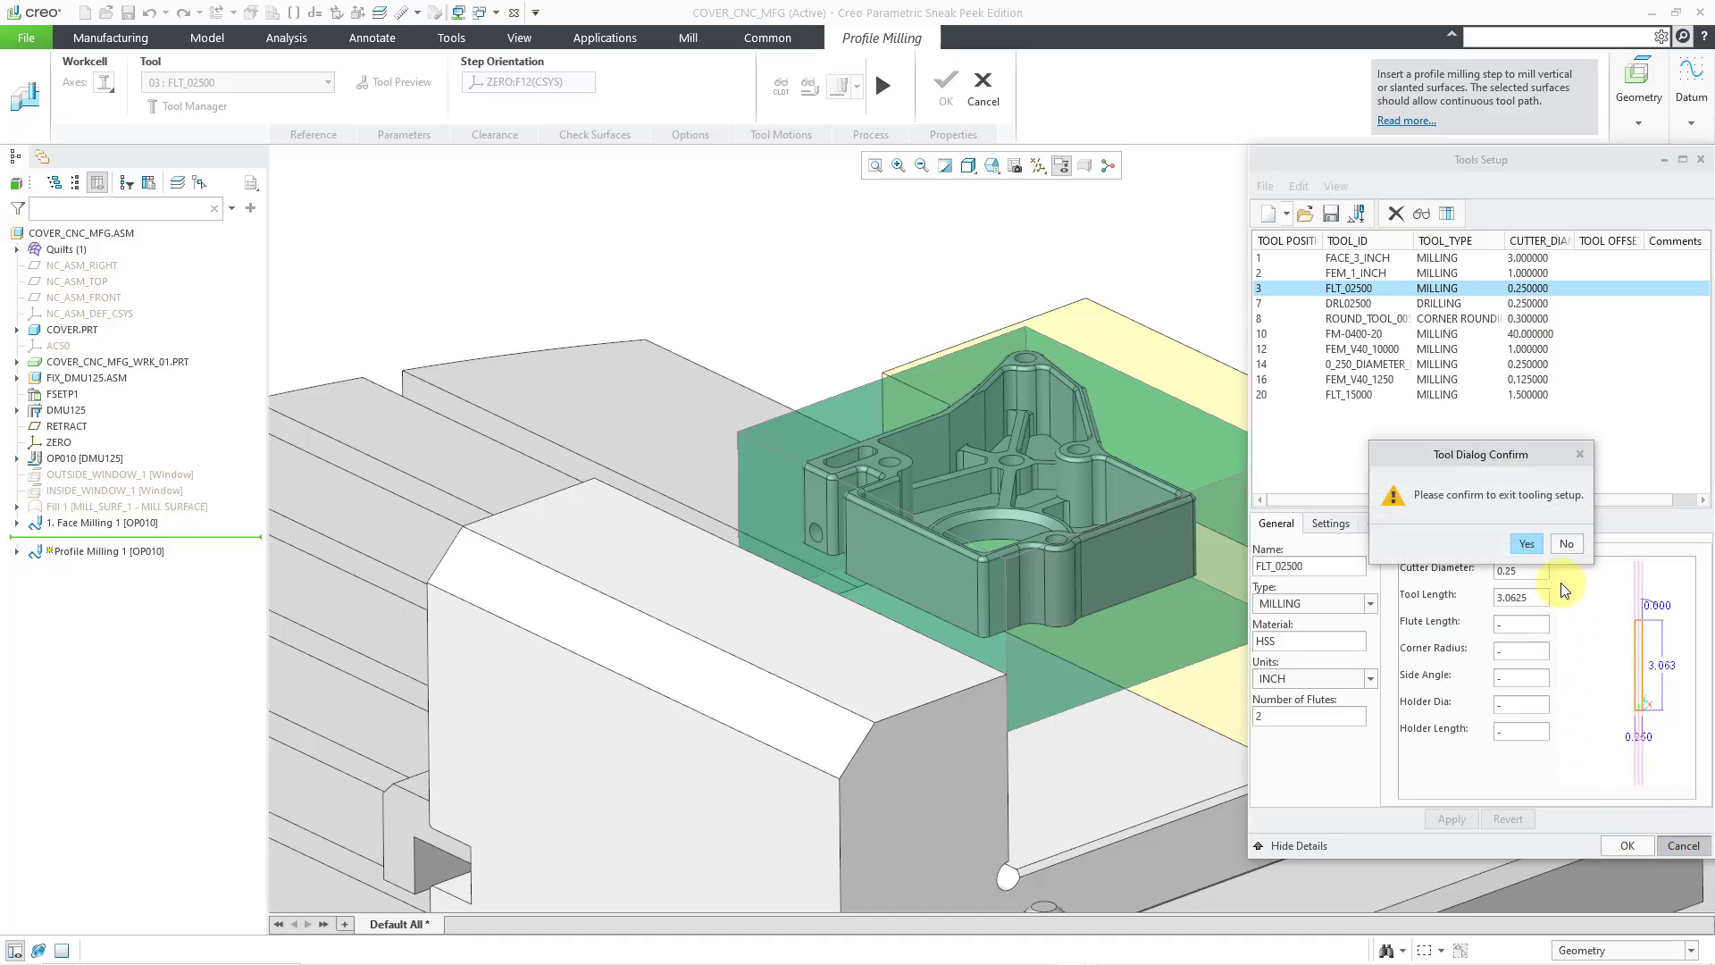
left_click(1527, 544)
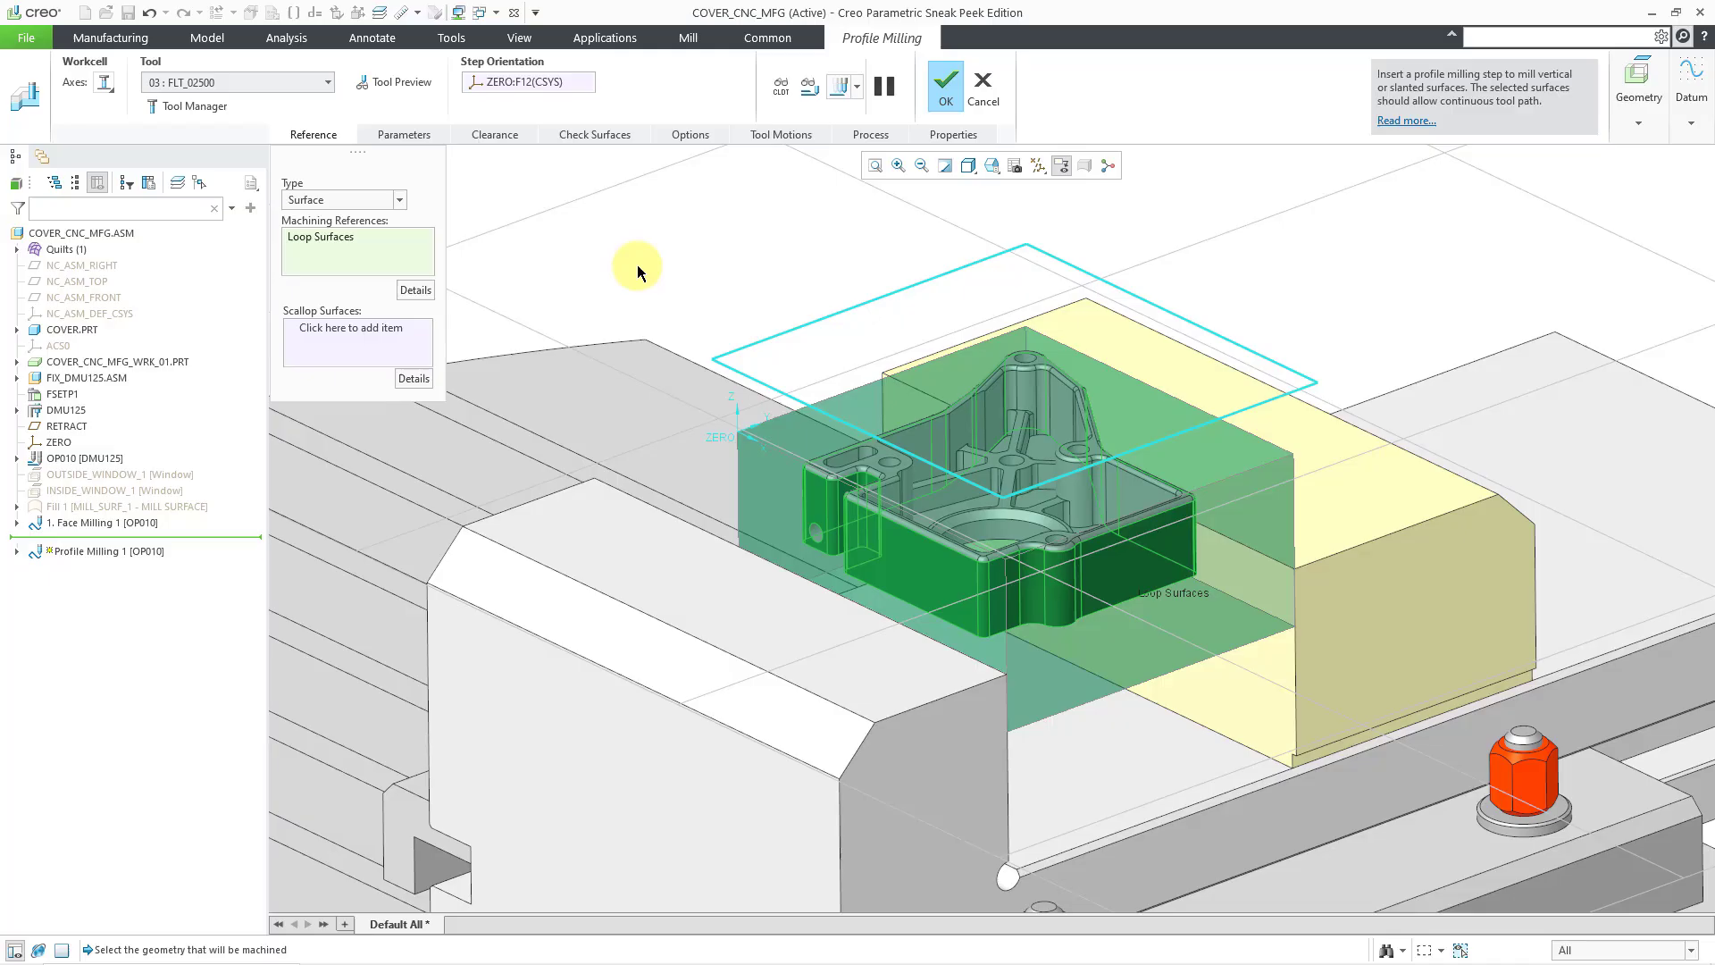
left_click(399, 84)
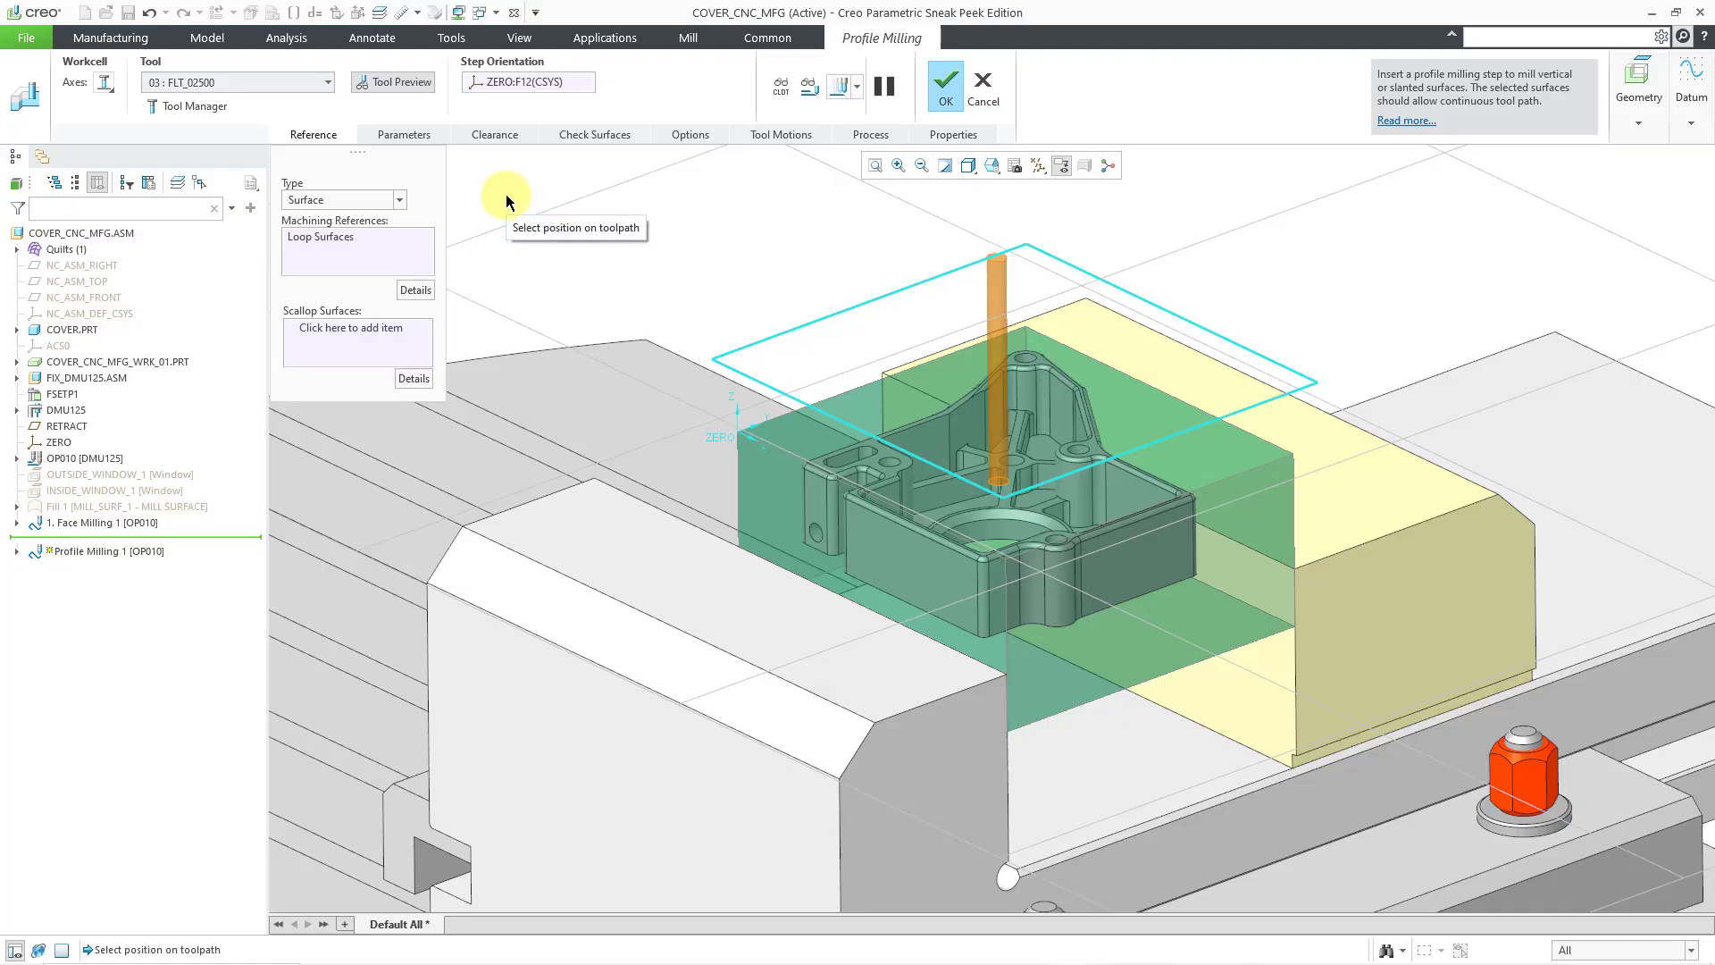
Step: In the Parameters panel, set CUT_FEED to 100 and STEP_DEPTH to 2.5
left_click(424, 138)
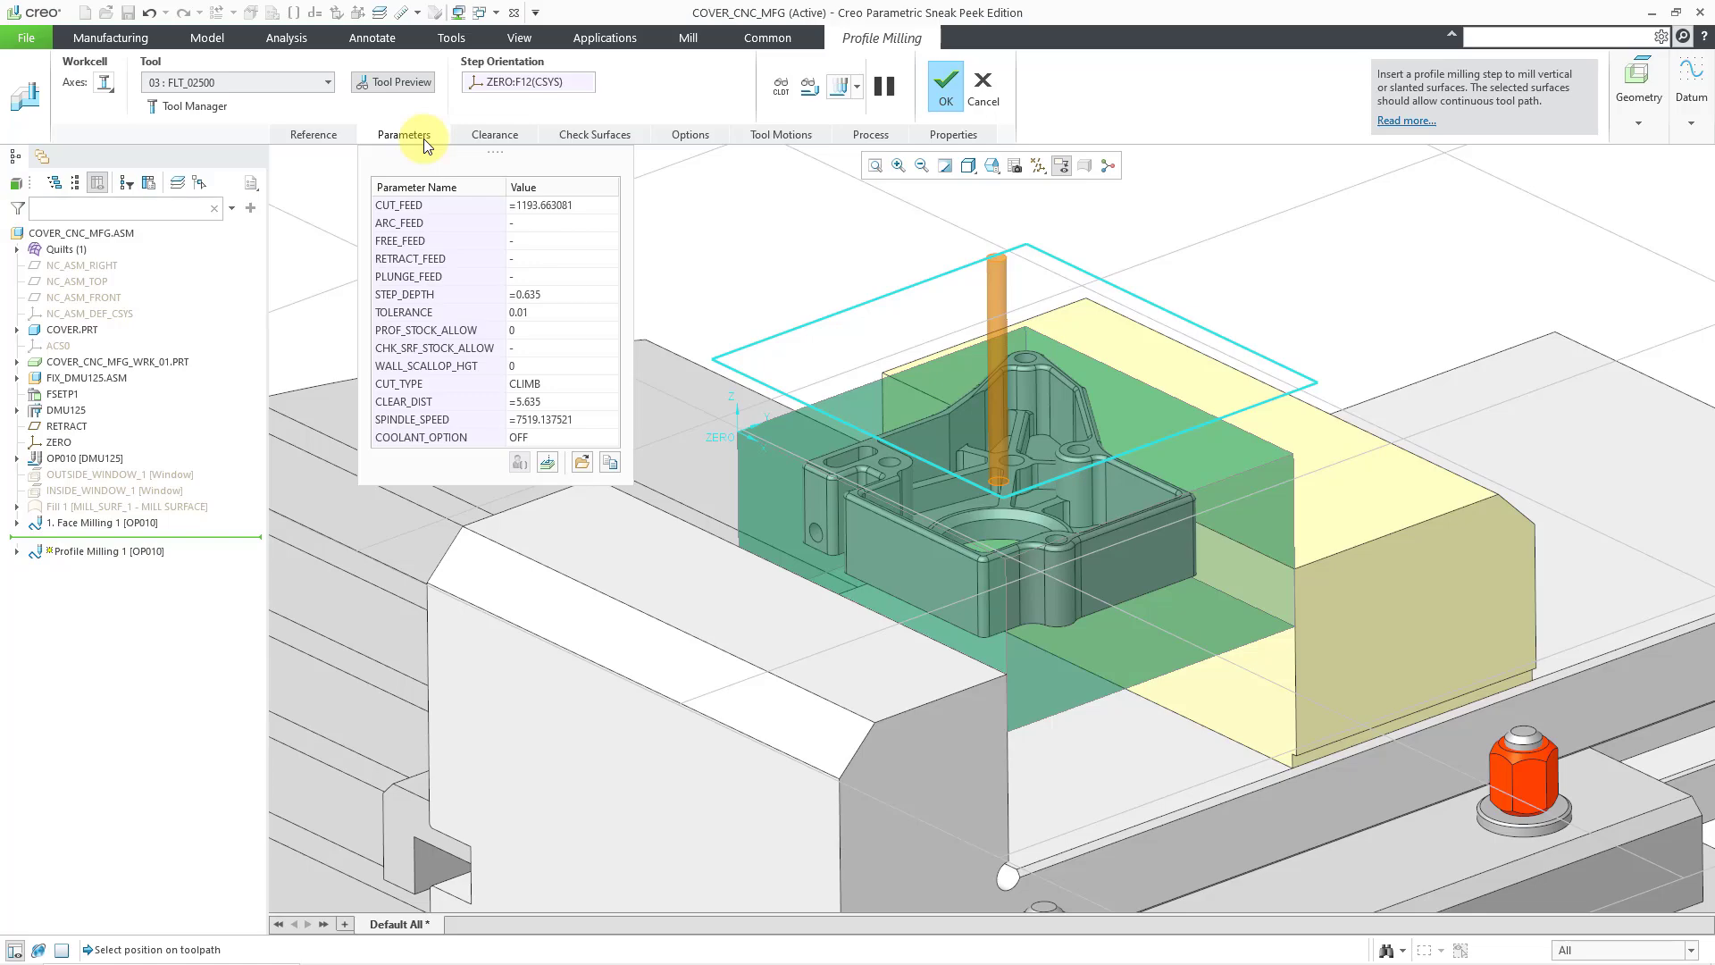
left_click(563, 203)
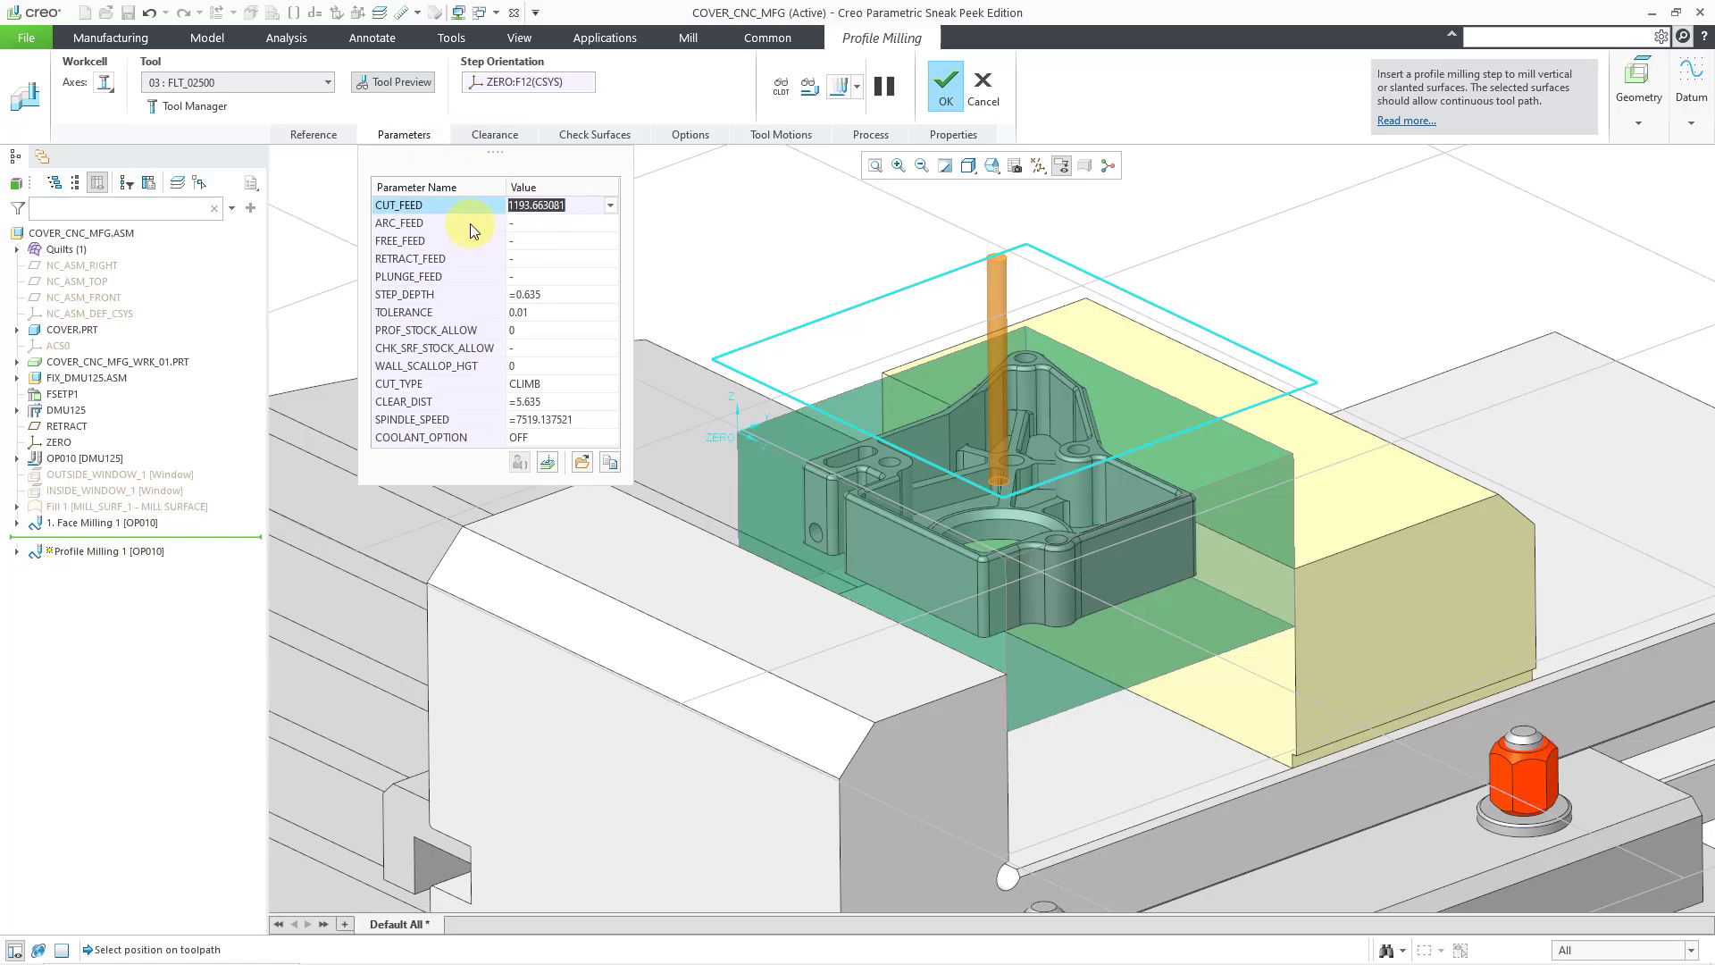
type("1")
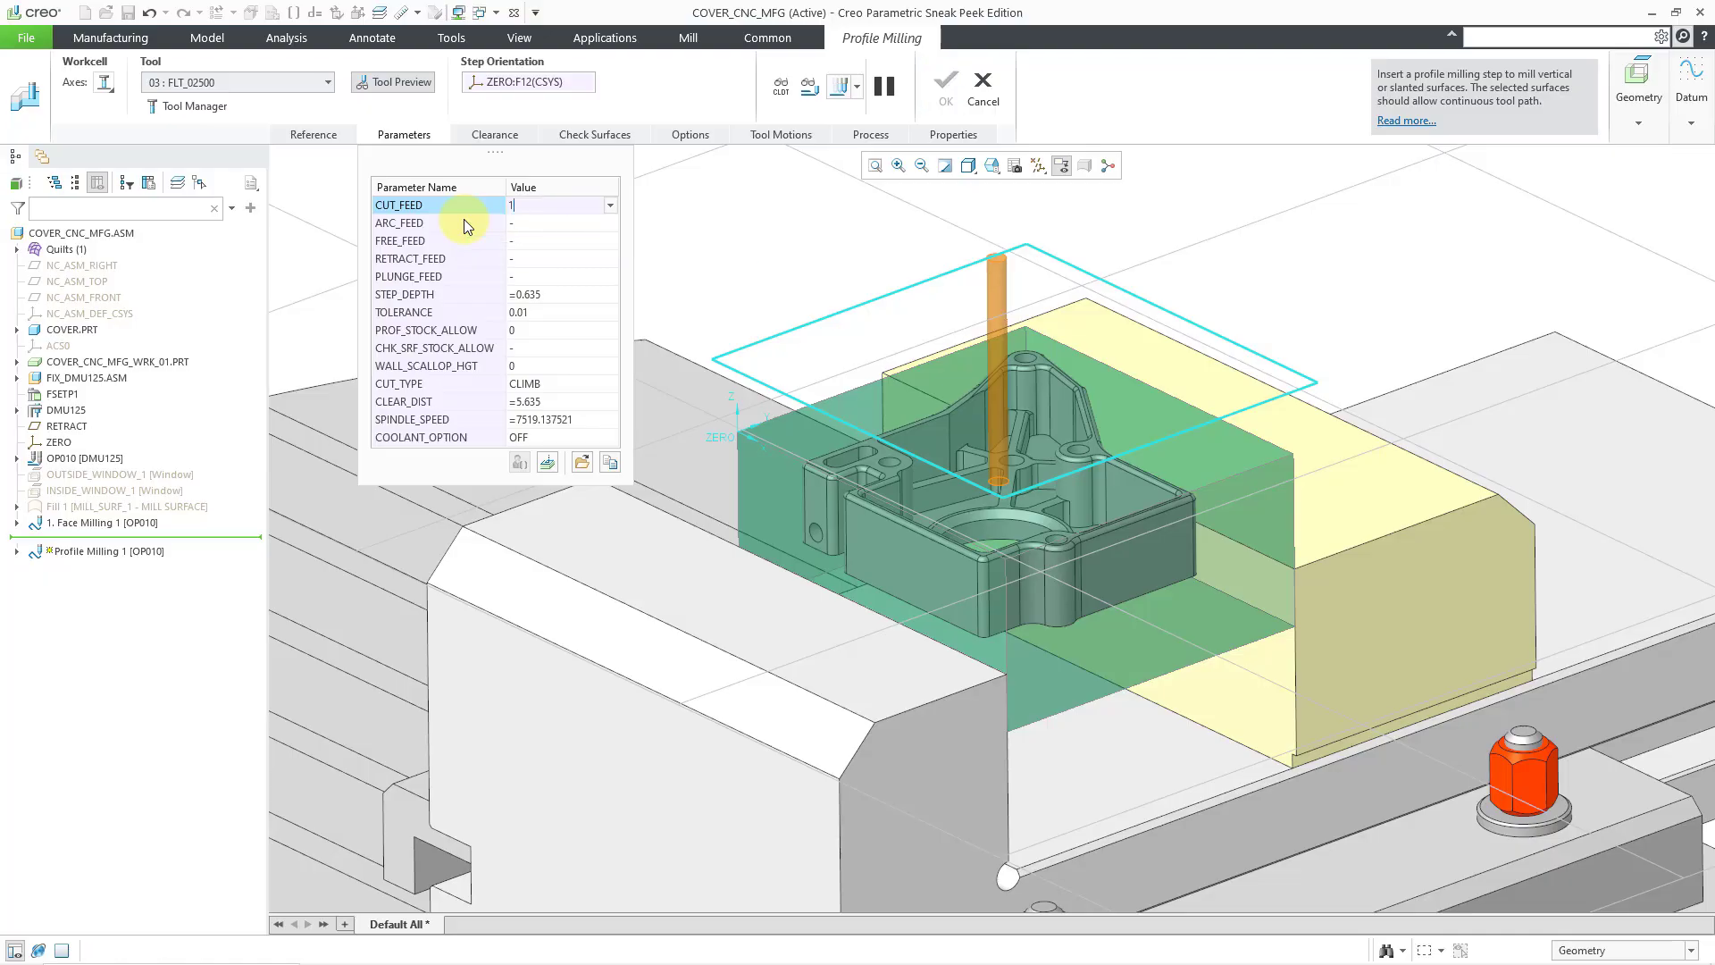
type("00")
key("Return")
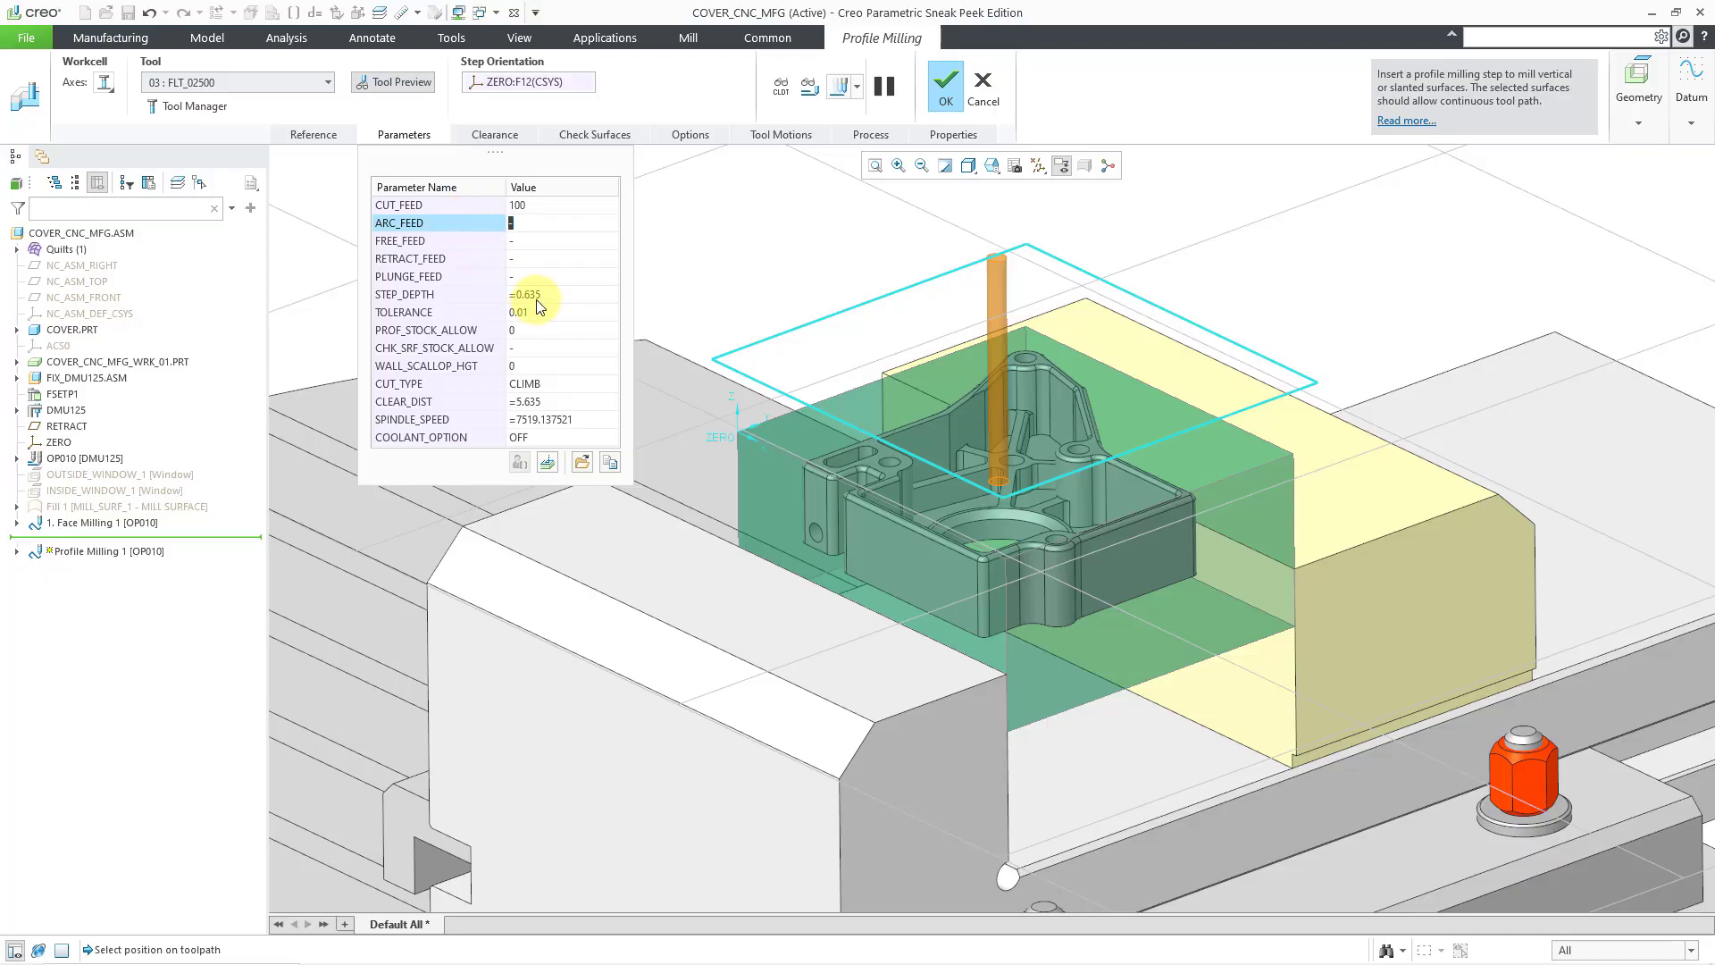
left_click(448, 286)
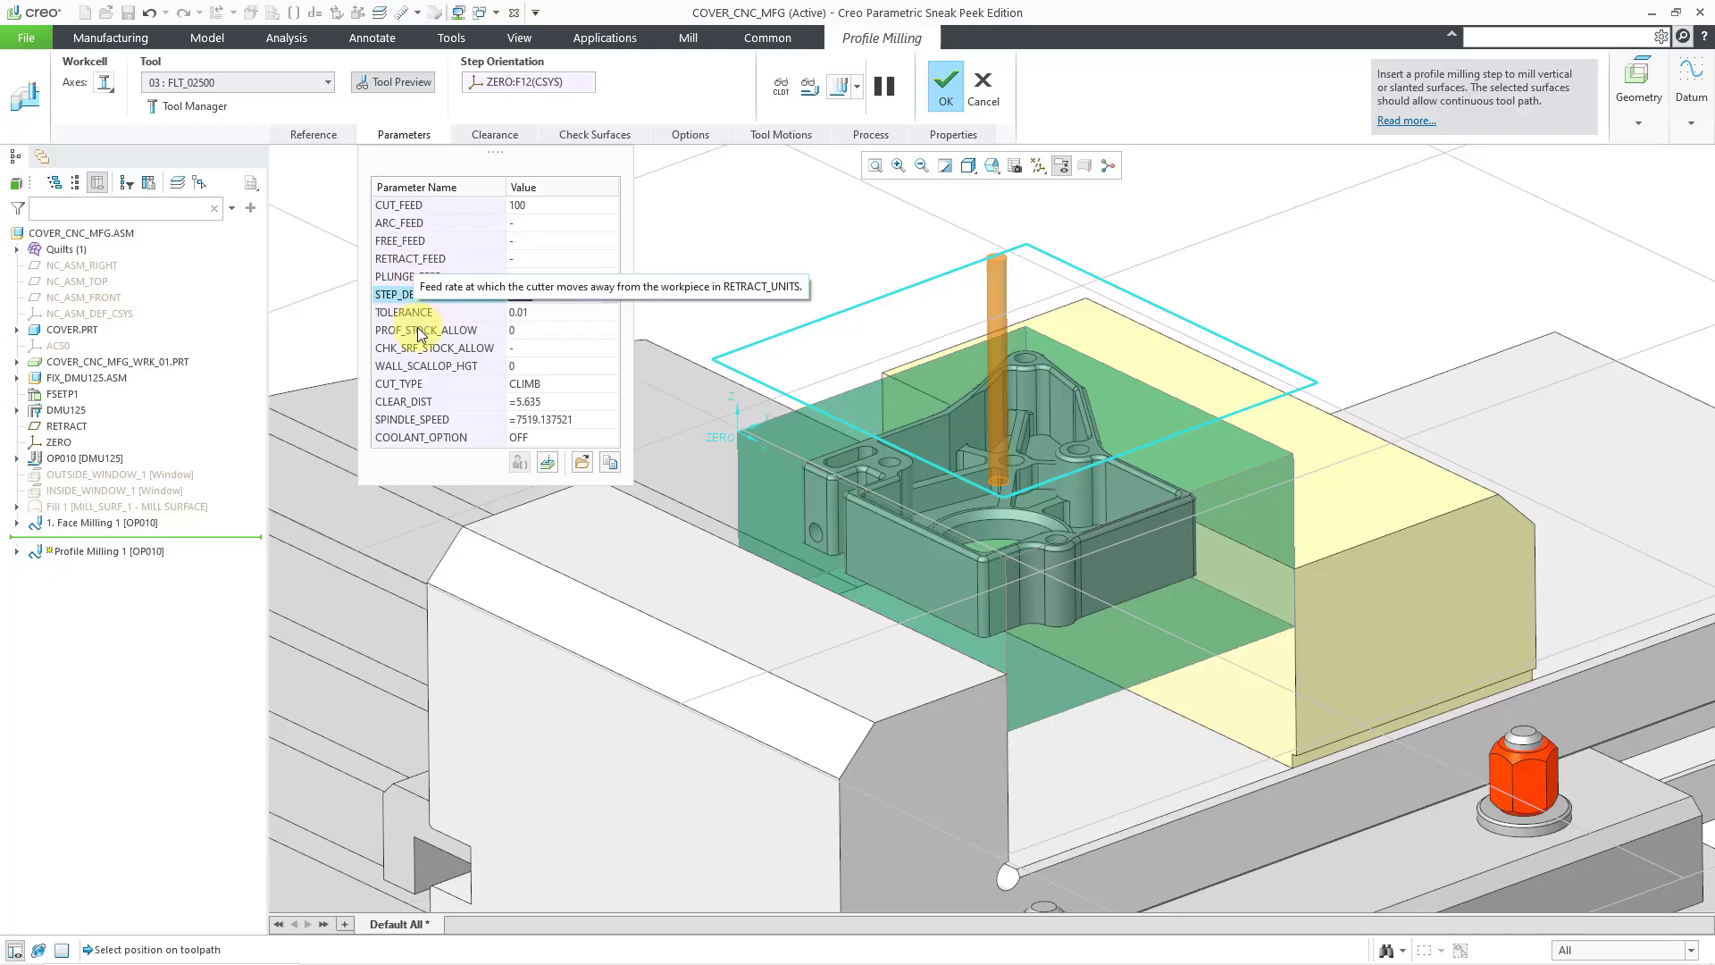
type("2.5")
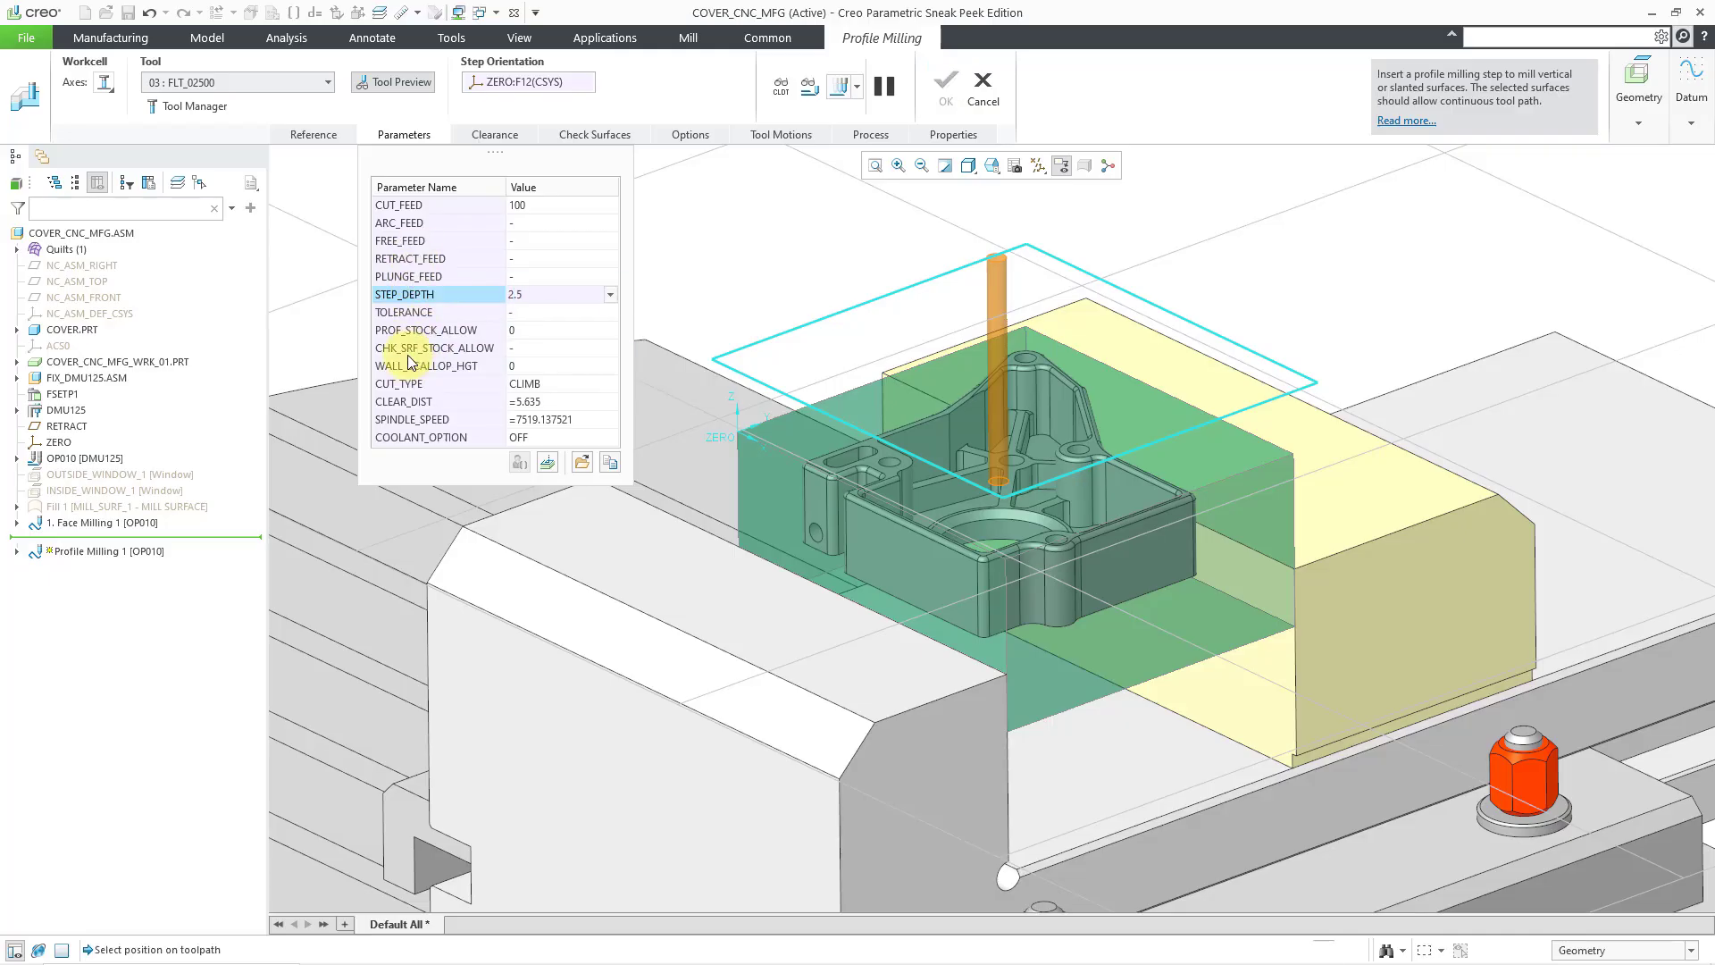
key("Return")
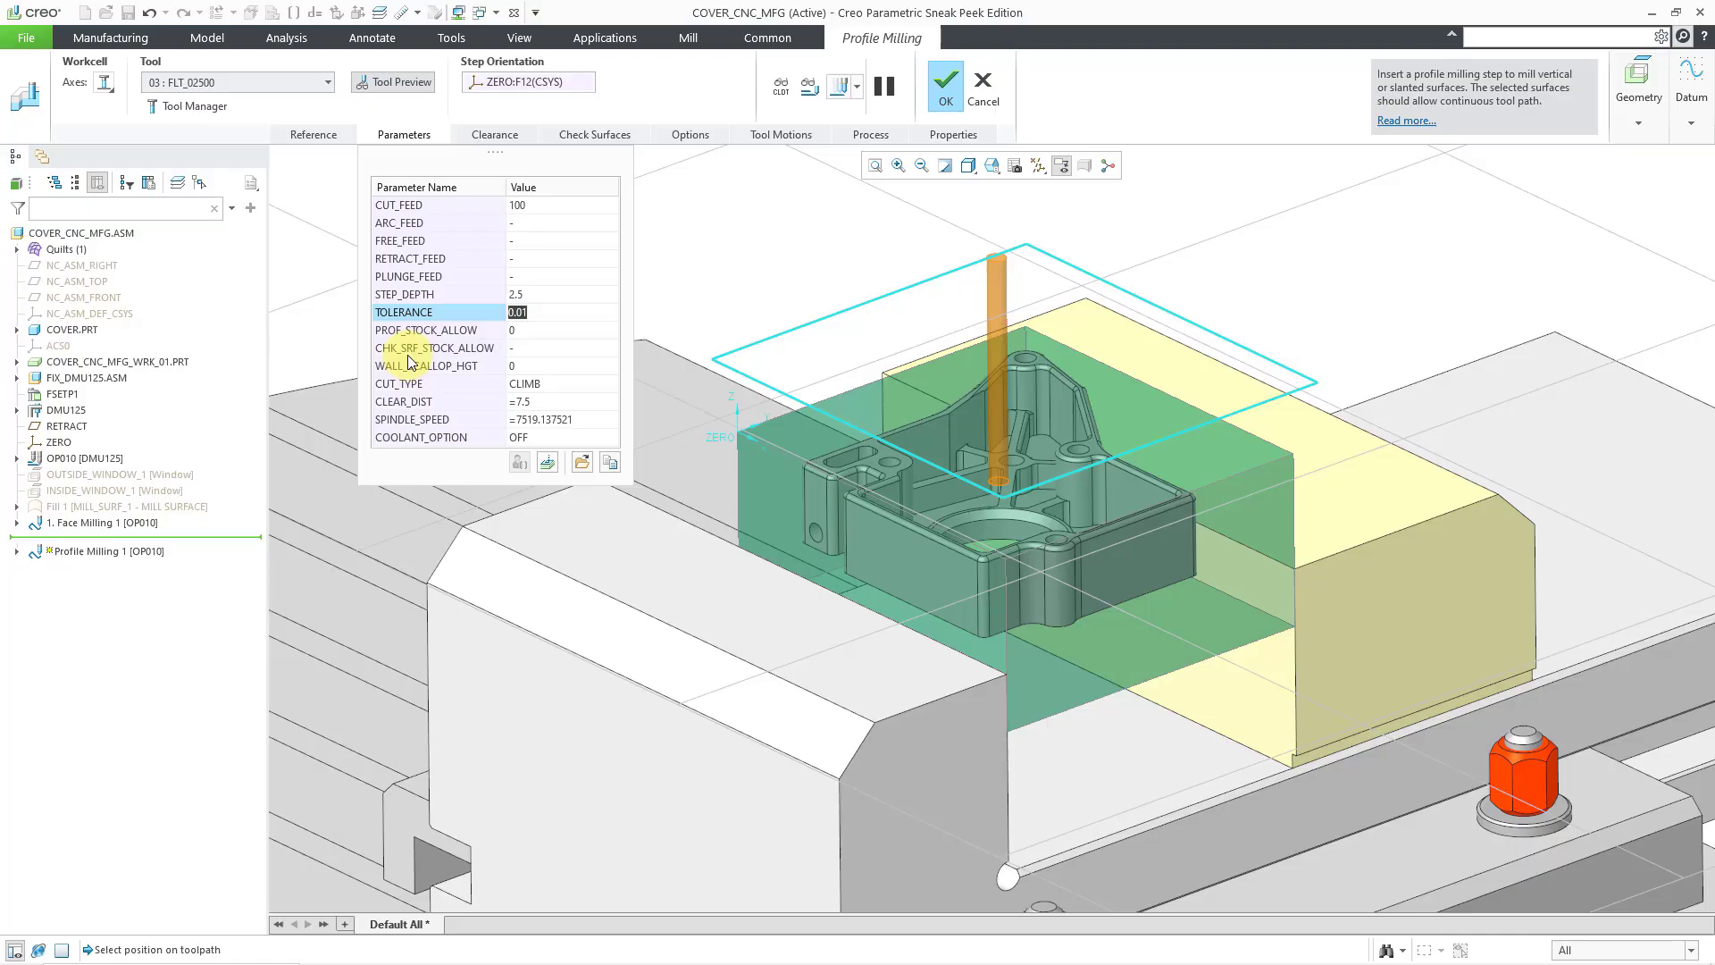
Step: Set CLEAR_DIST to 5 and SPINDLE_SPEED to 1000
left_click(535, 402)
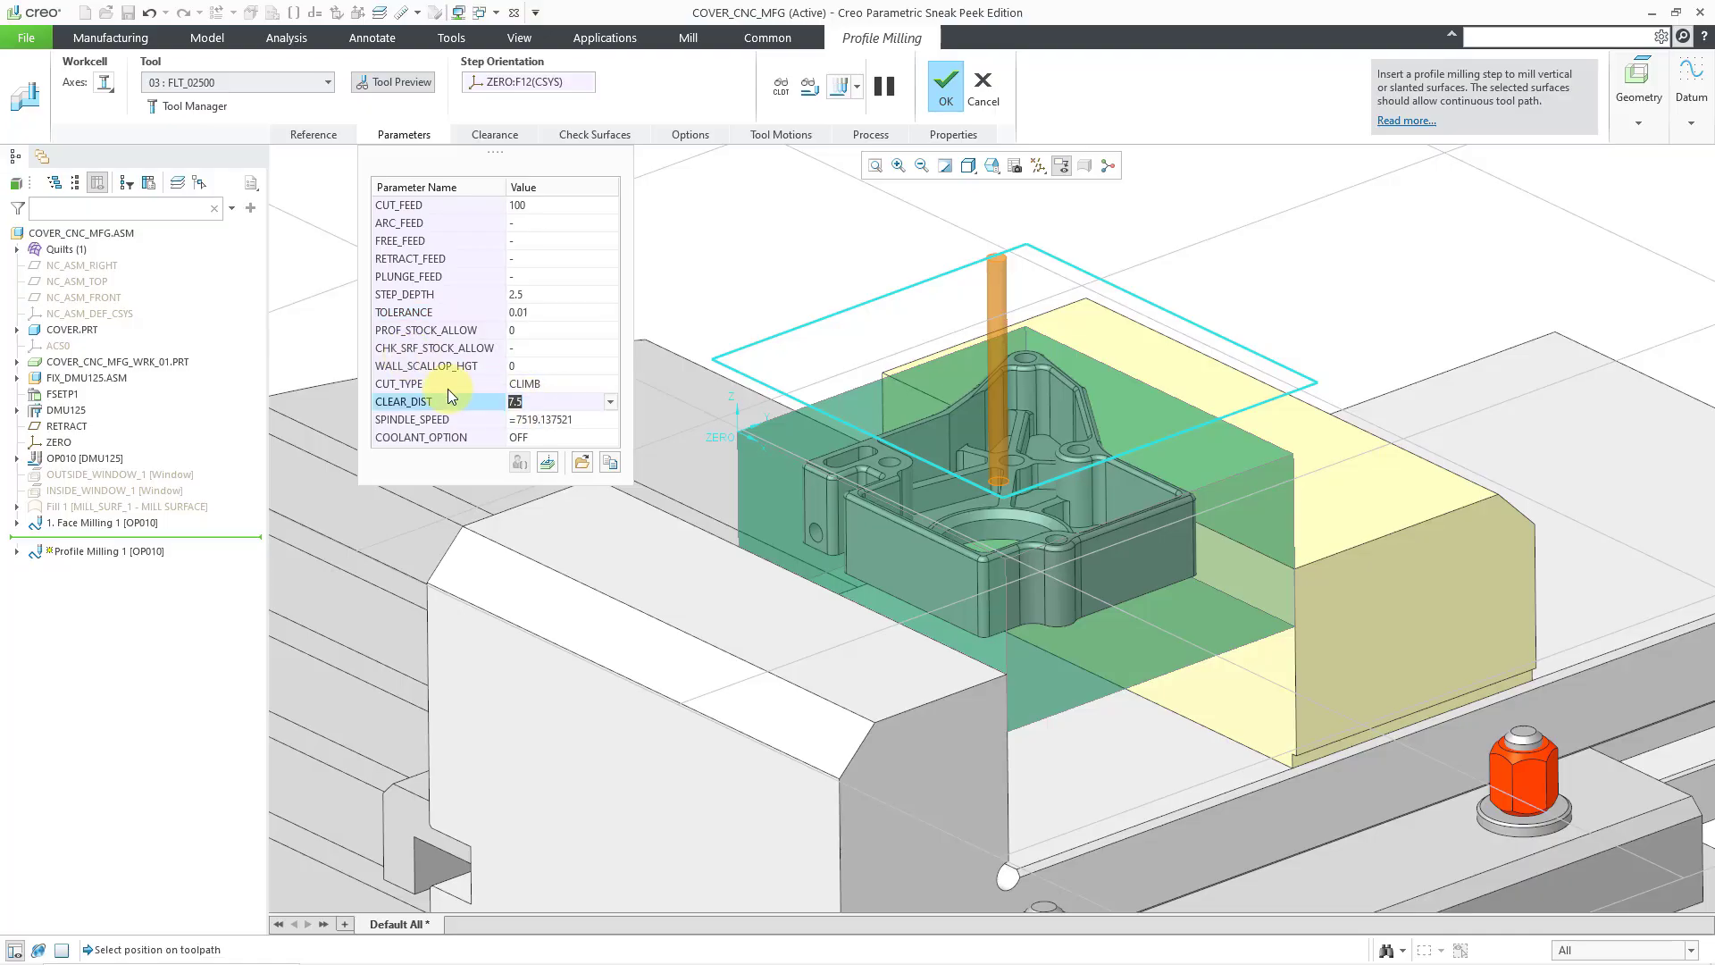
type("5")
key("Return")
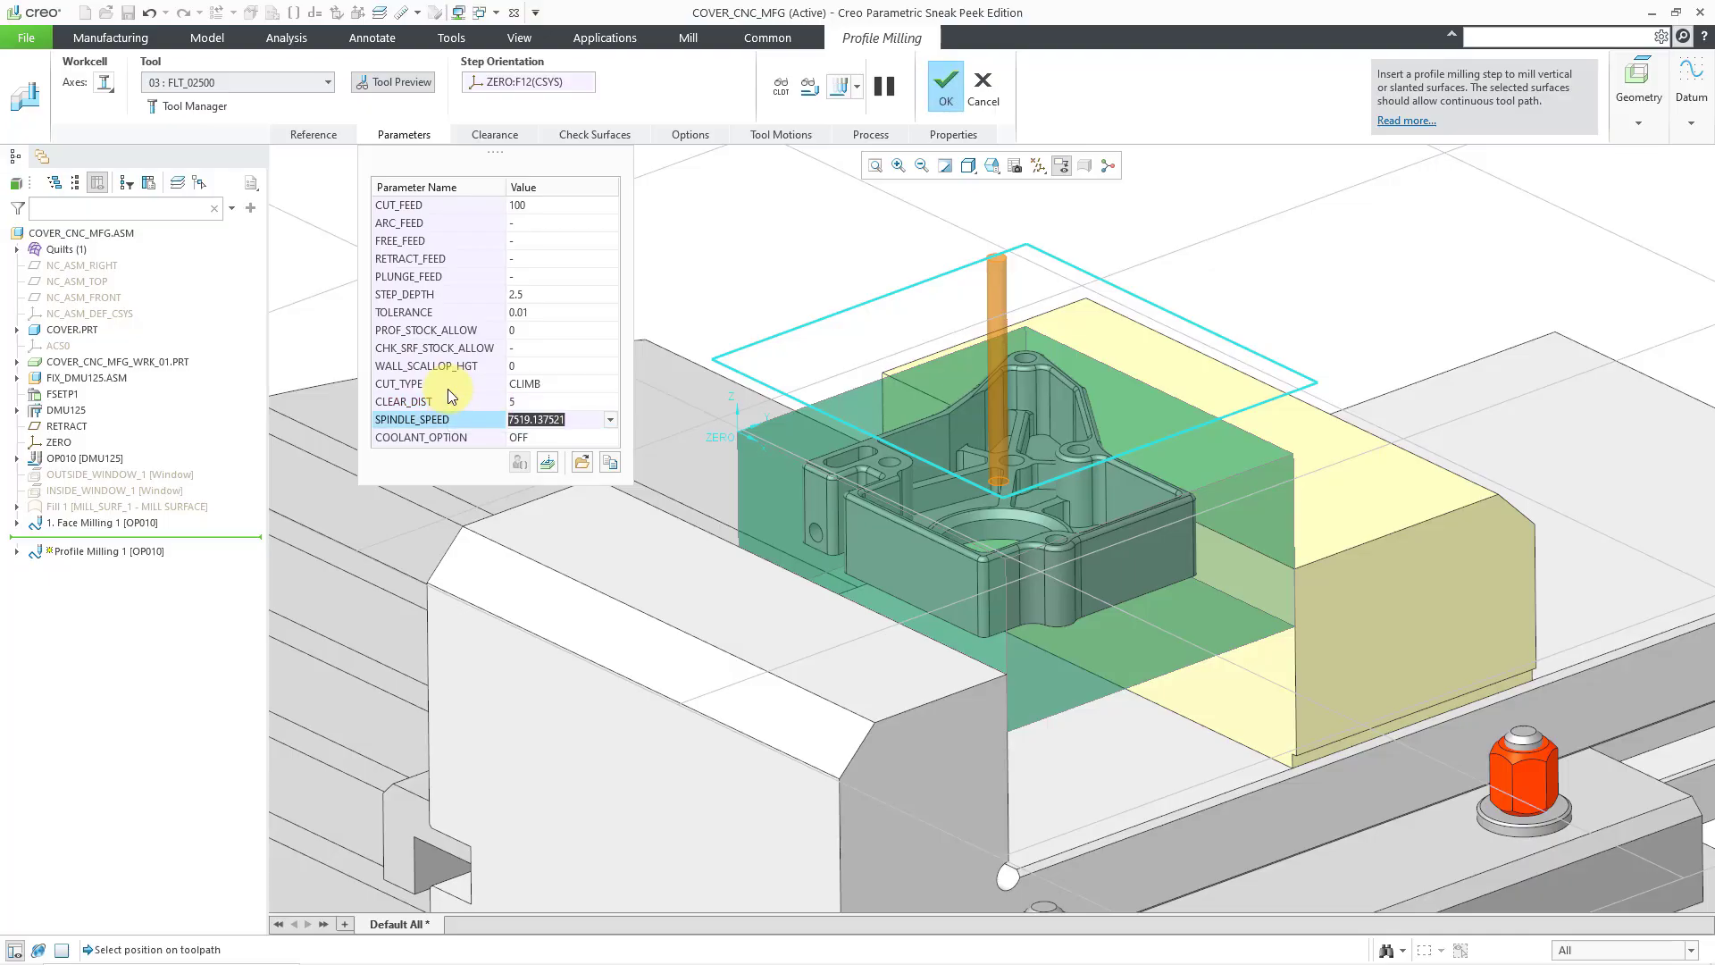
type("1000")
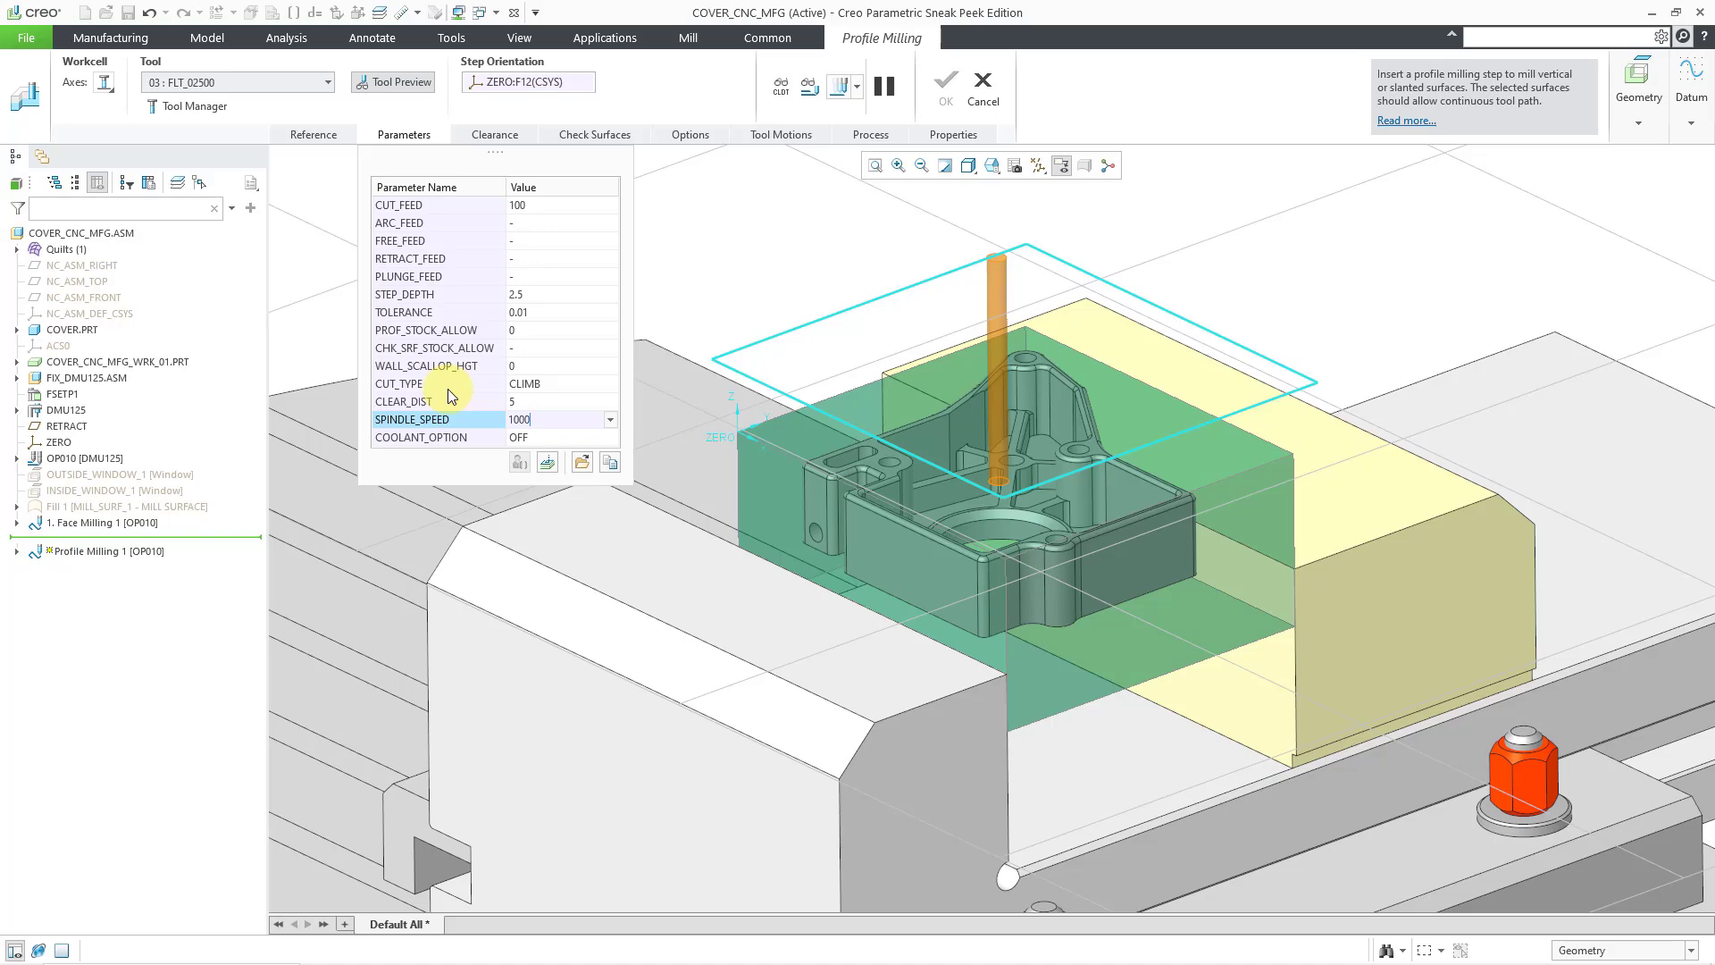
key("Return")
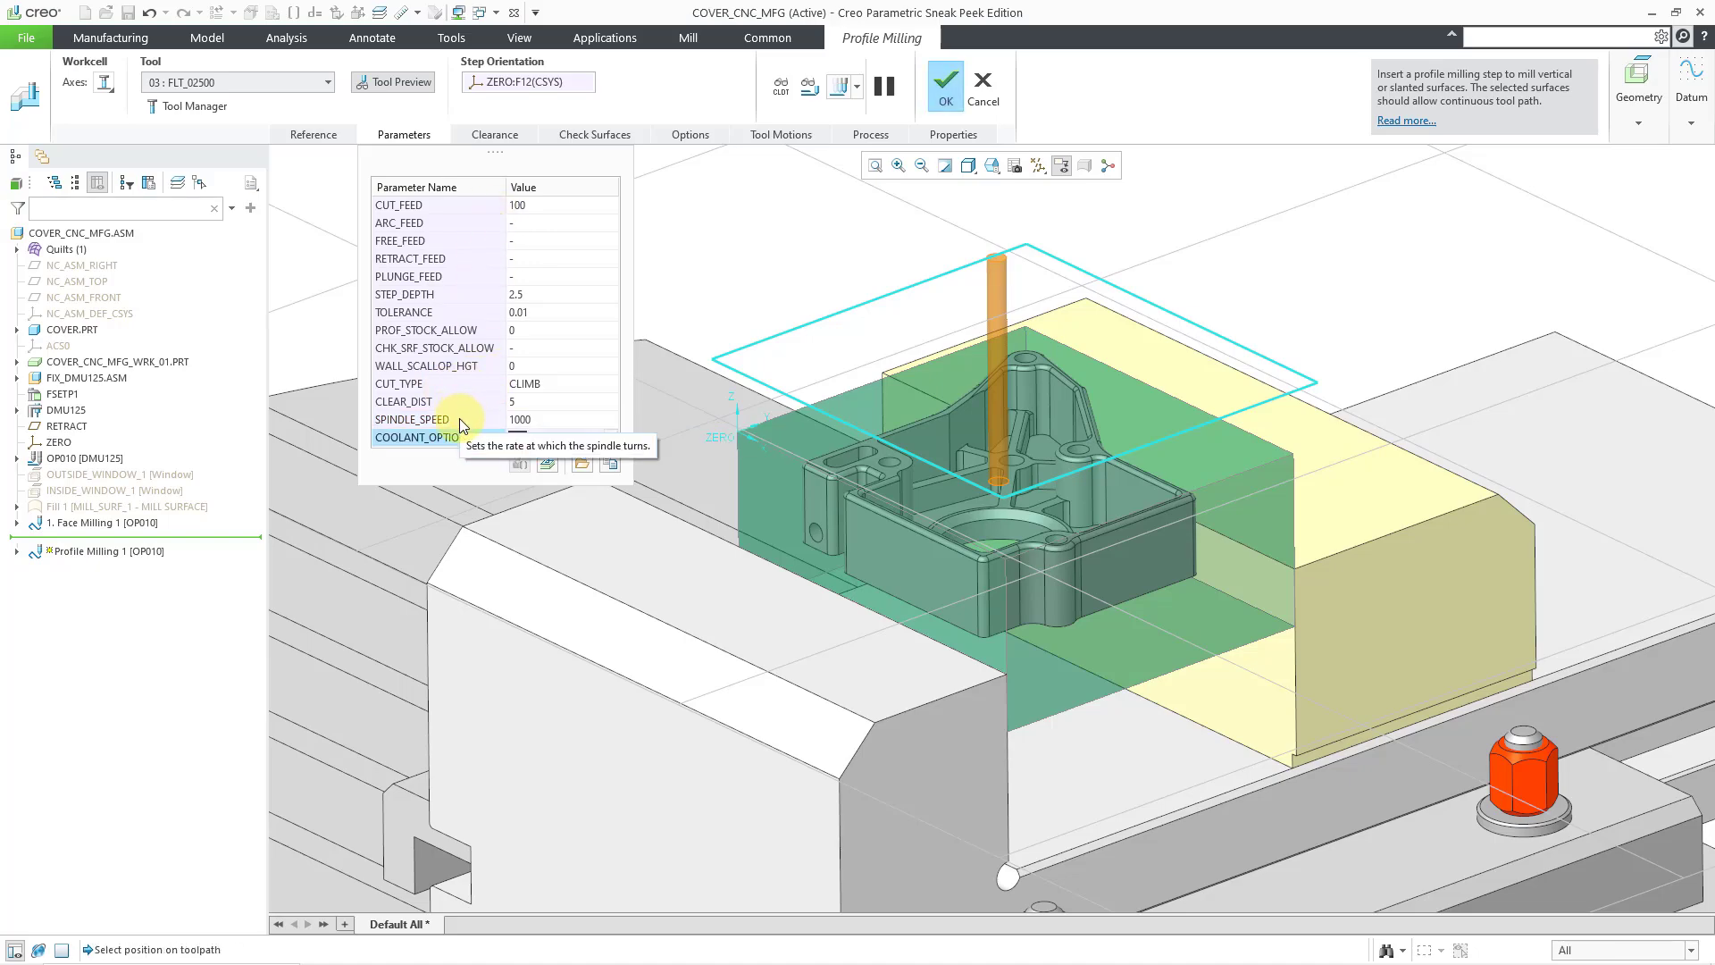
Step: Show every Profile Milling 1 parameter with the All filter and All categories in the parameter editor
left_click(549, 465)
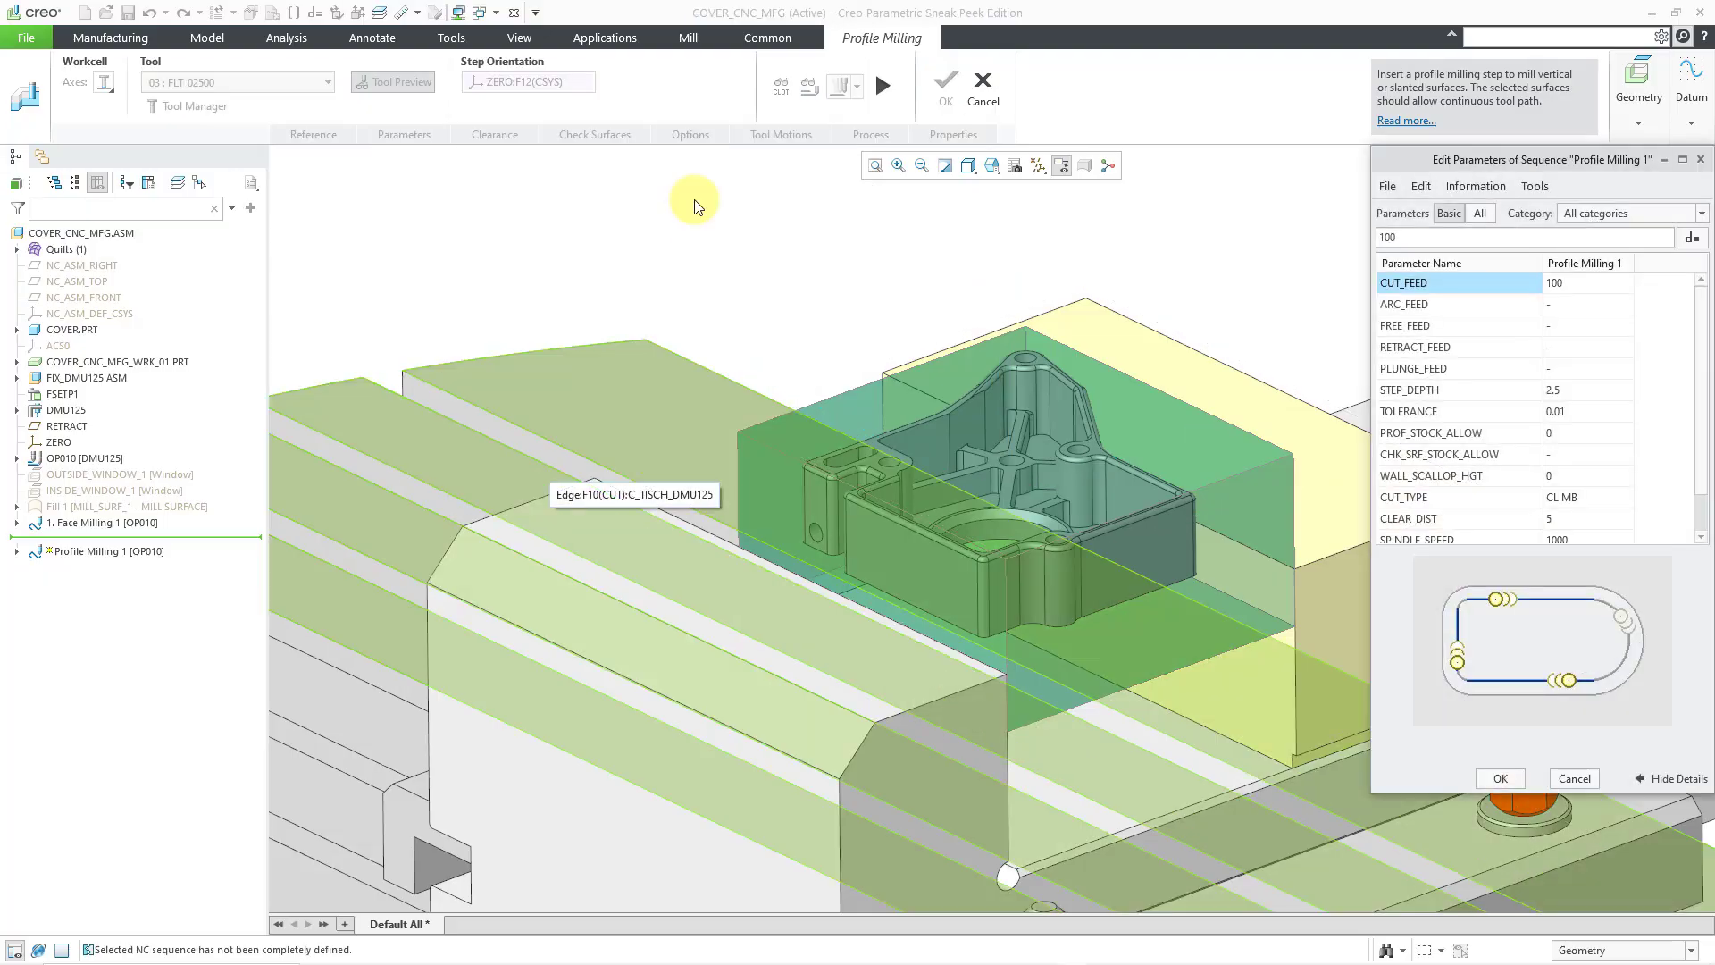
scroll(1553, 348, "down", 1)
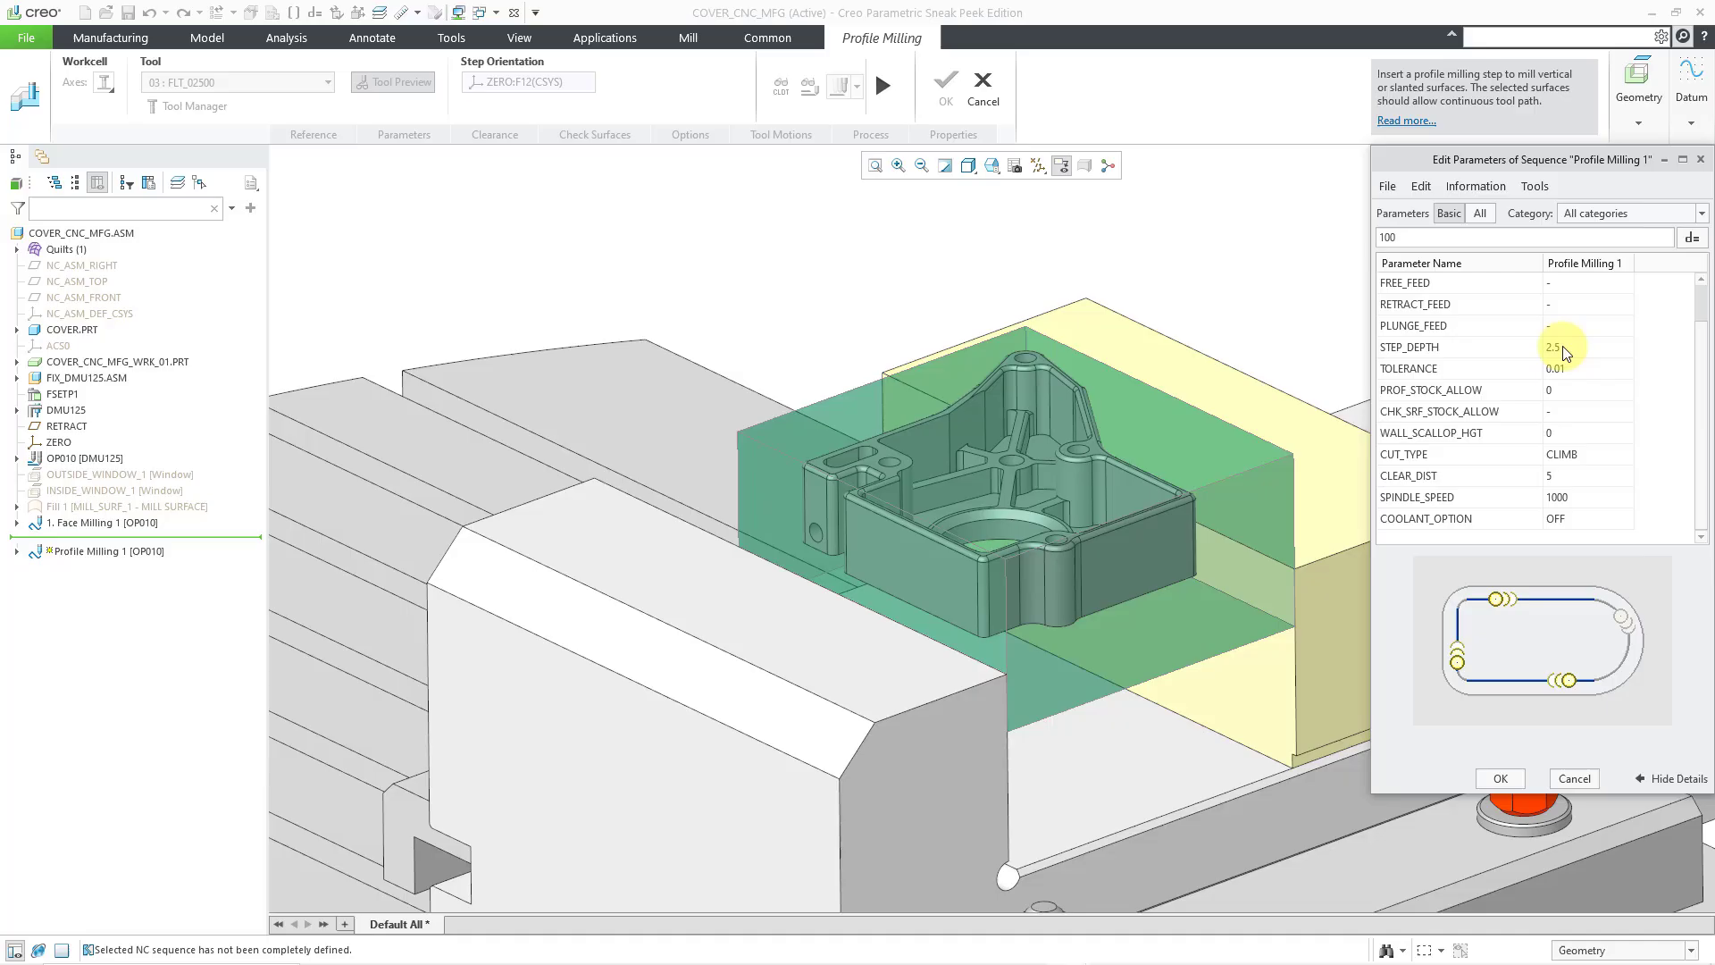
scroll(1555, 351, "up", 1)
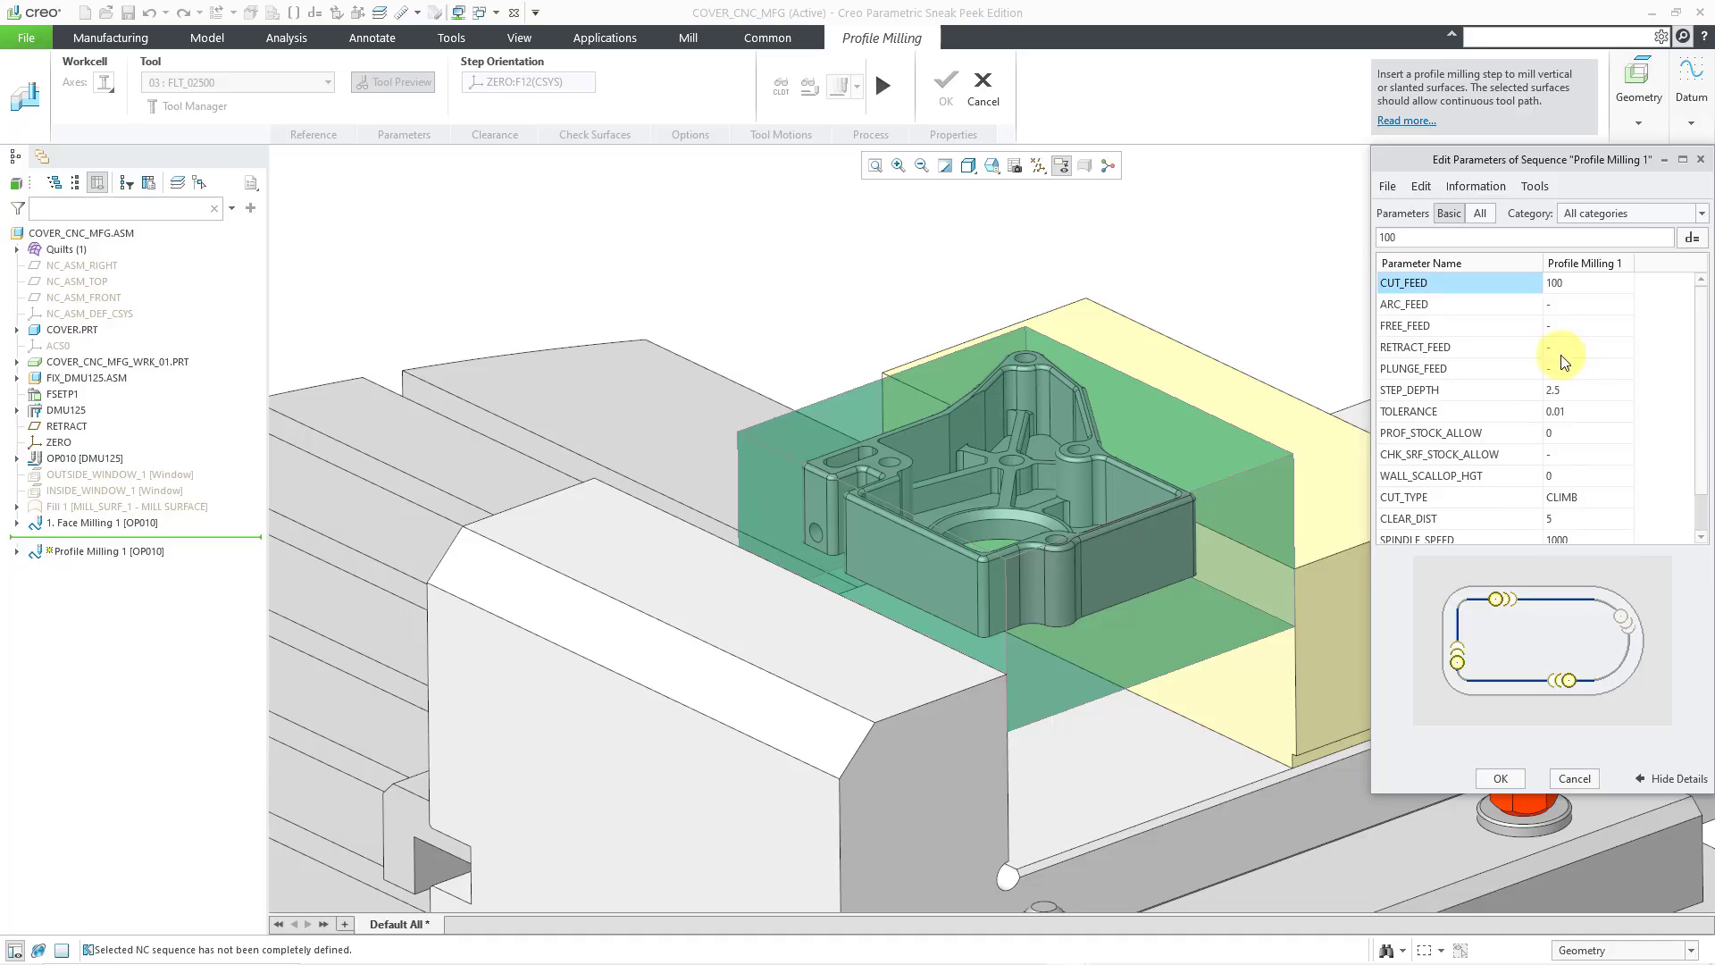
left_click(1480, 212)
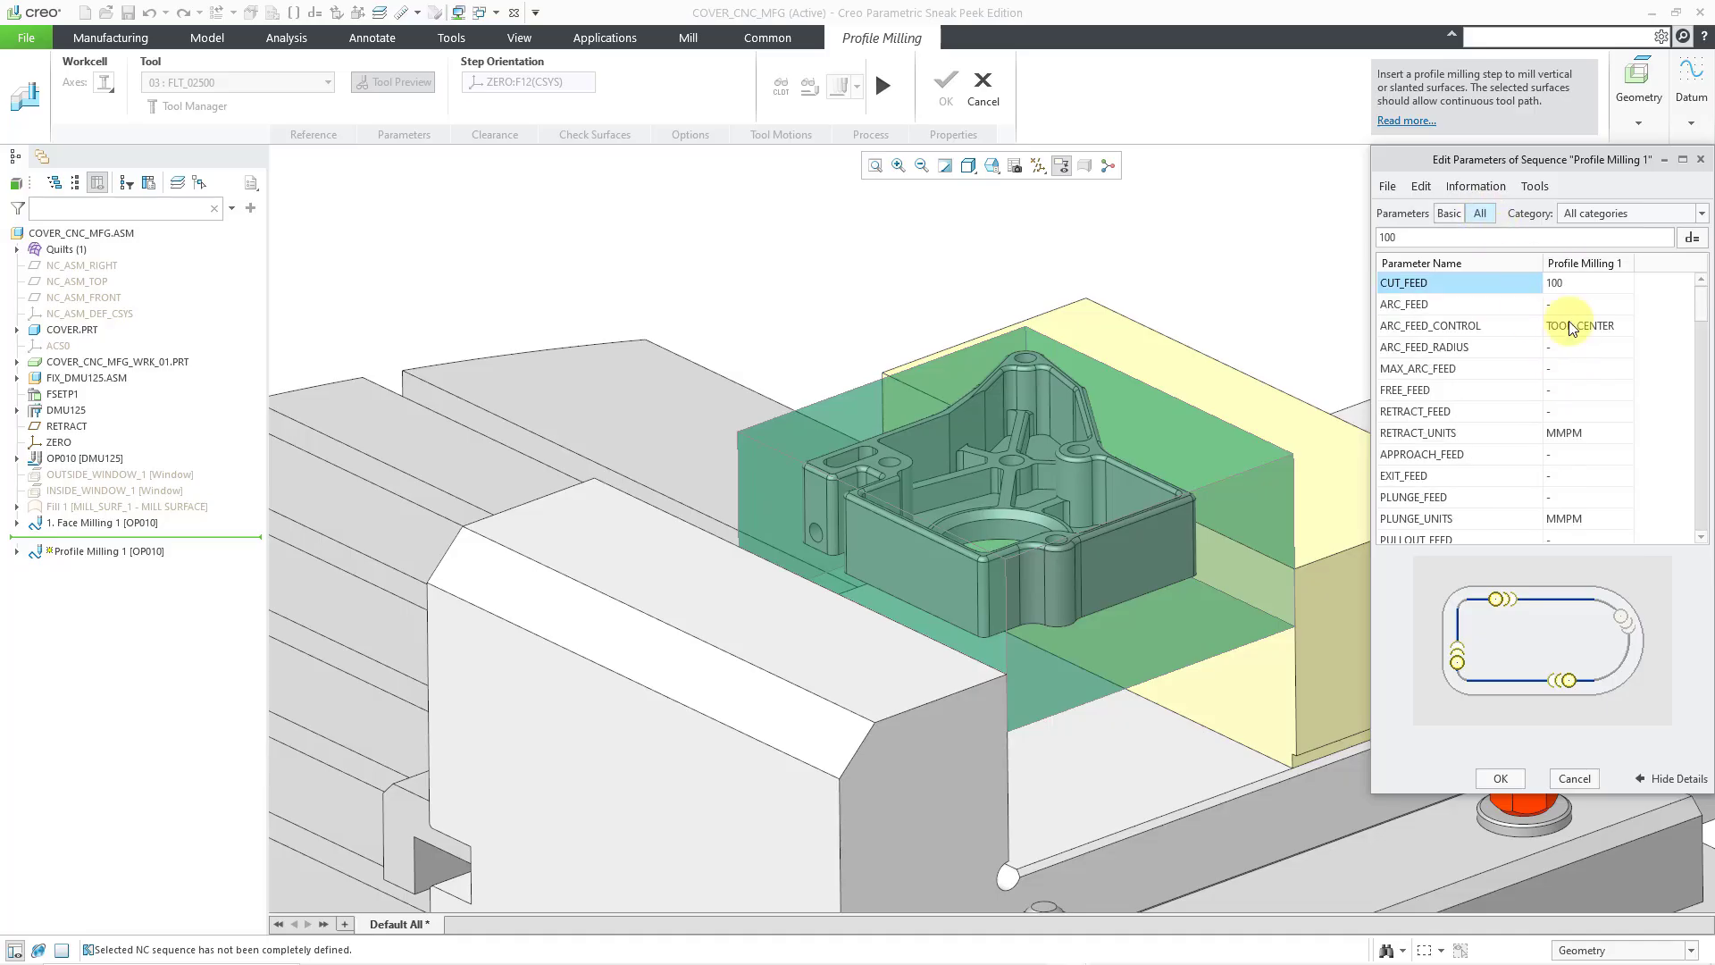
scroll(1556, 324, "down", 10)
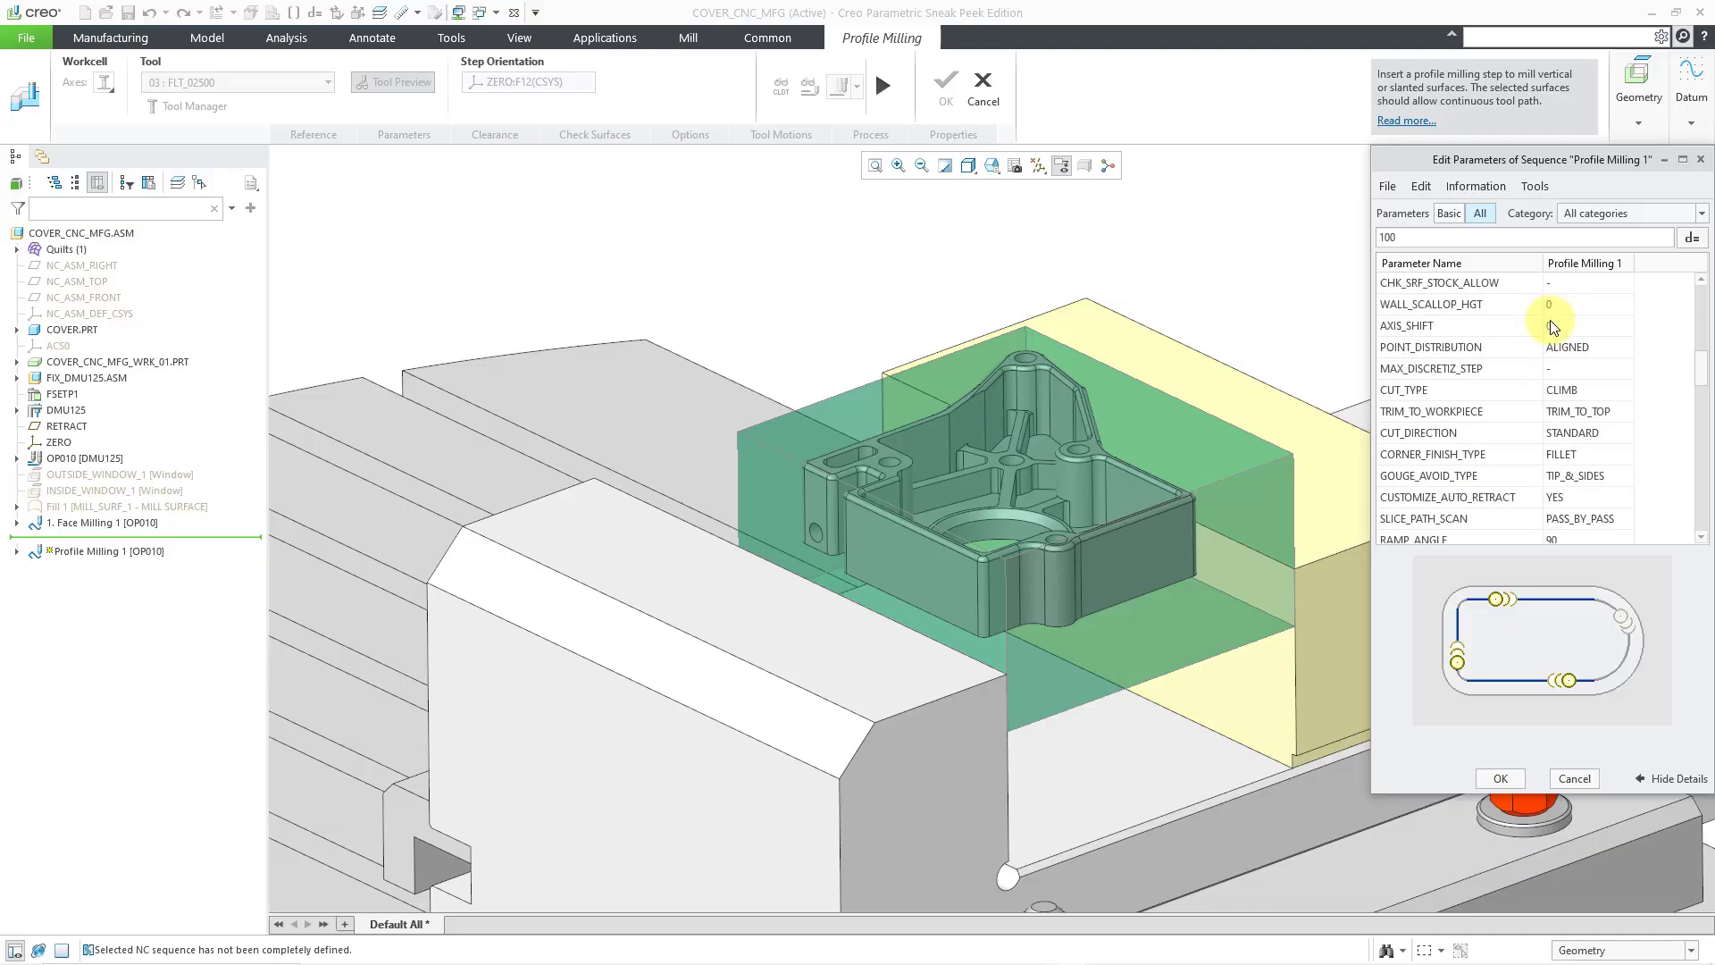
scroll(1552, 329, "down", 10)
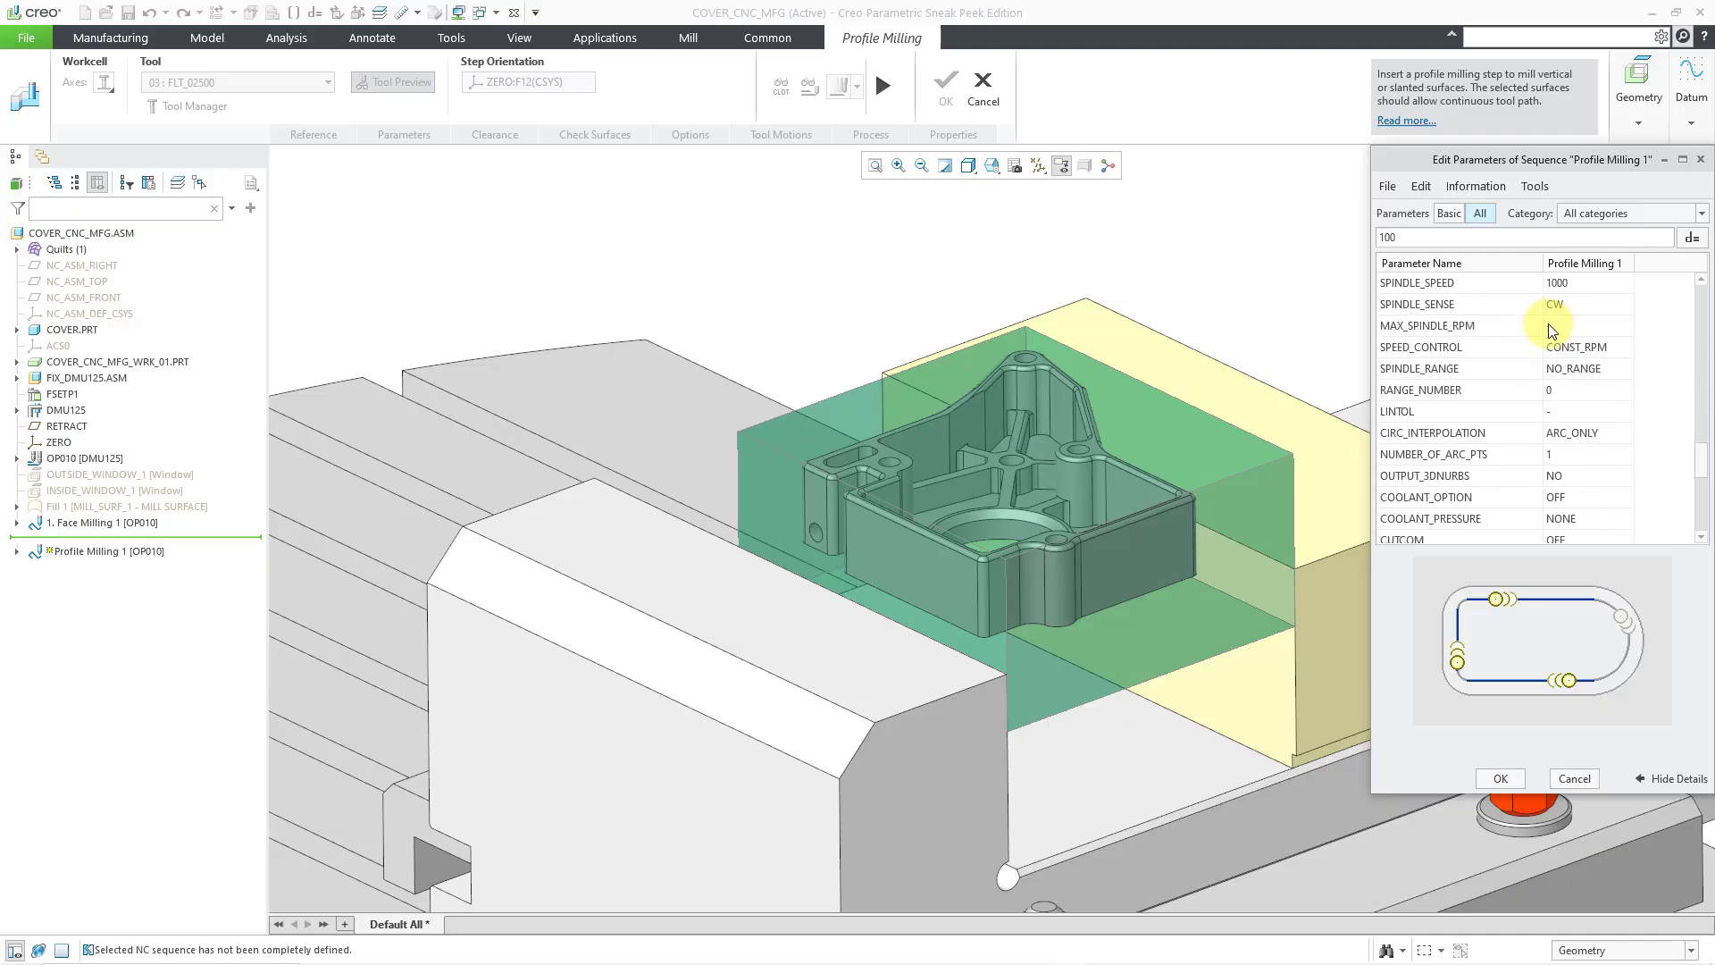
scroll(1552, 330, "down", 3)
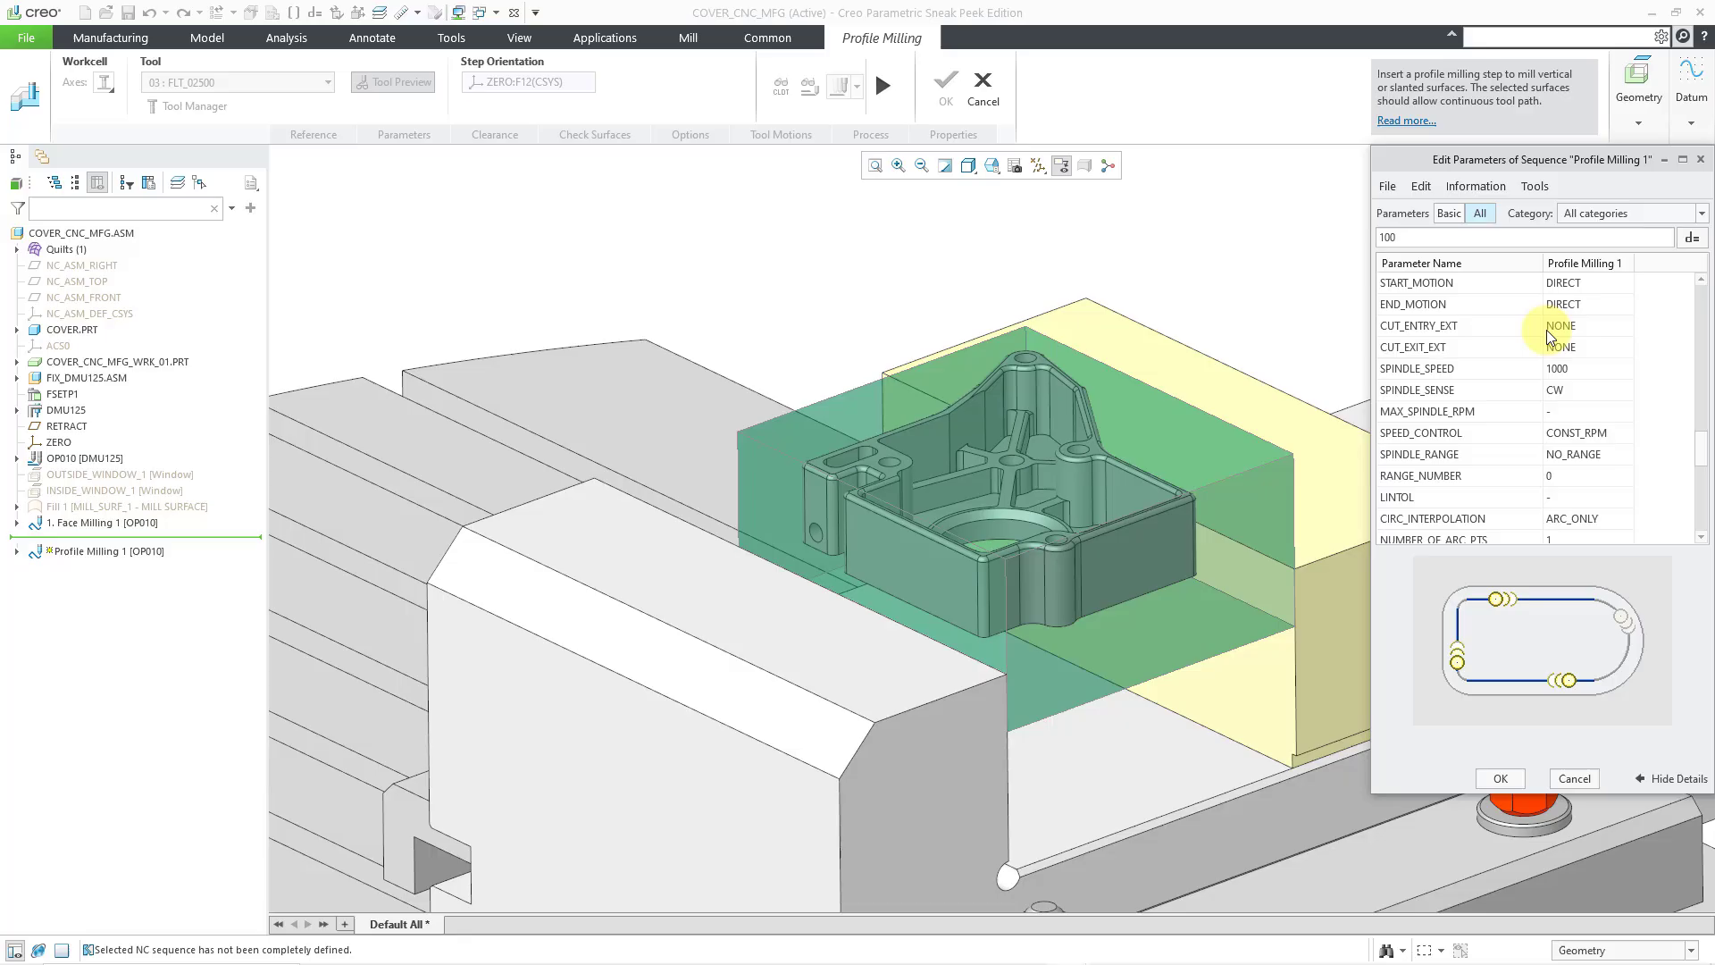
scroll(1544, 331, "up", 6)
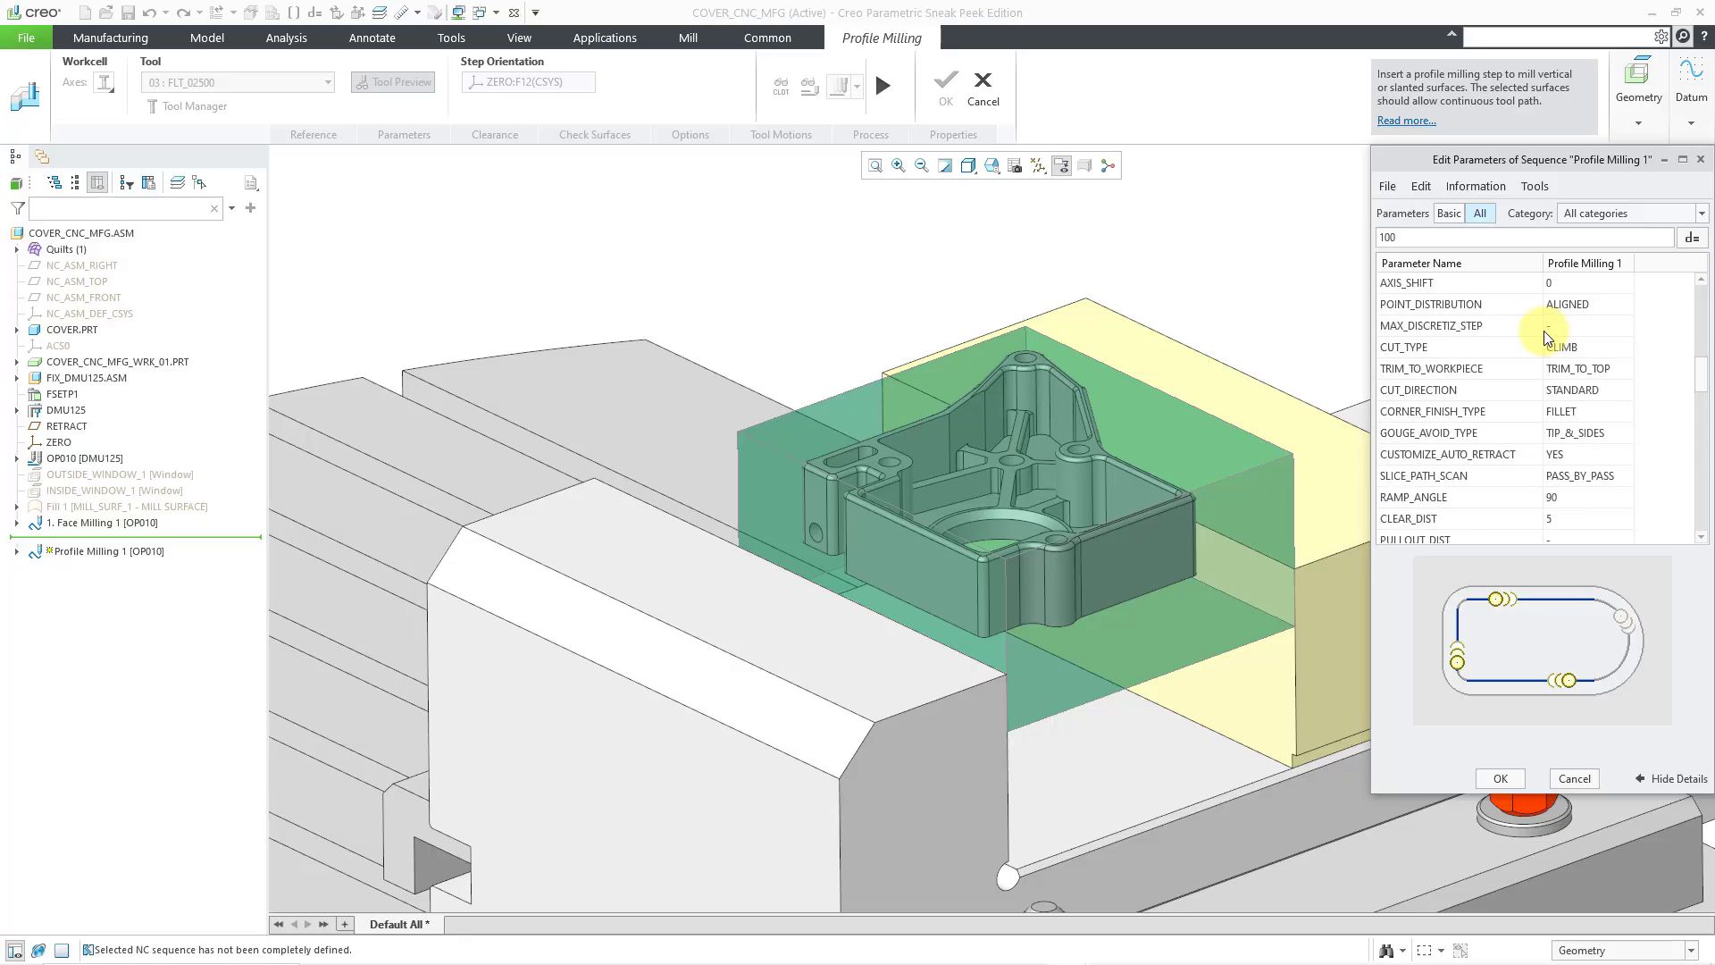
left_click(1652, 216)
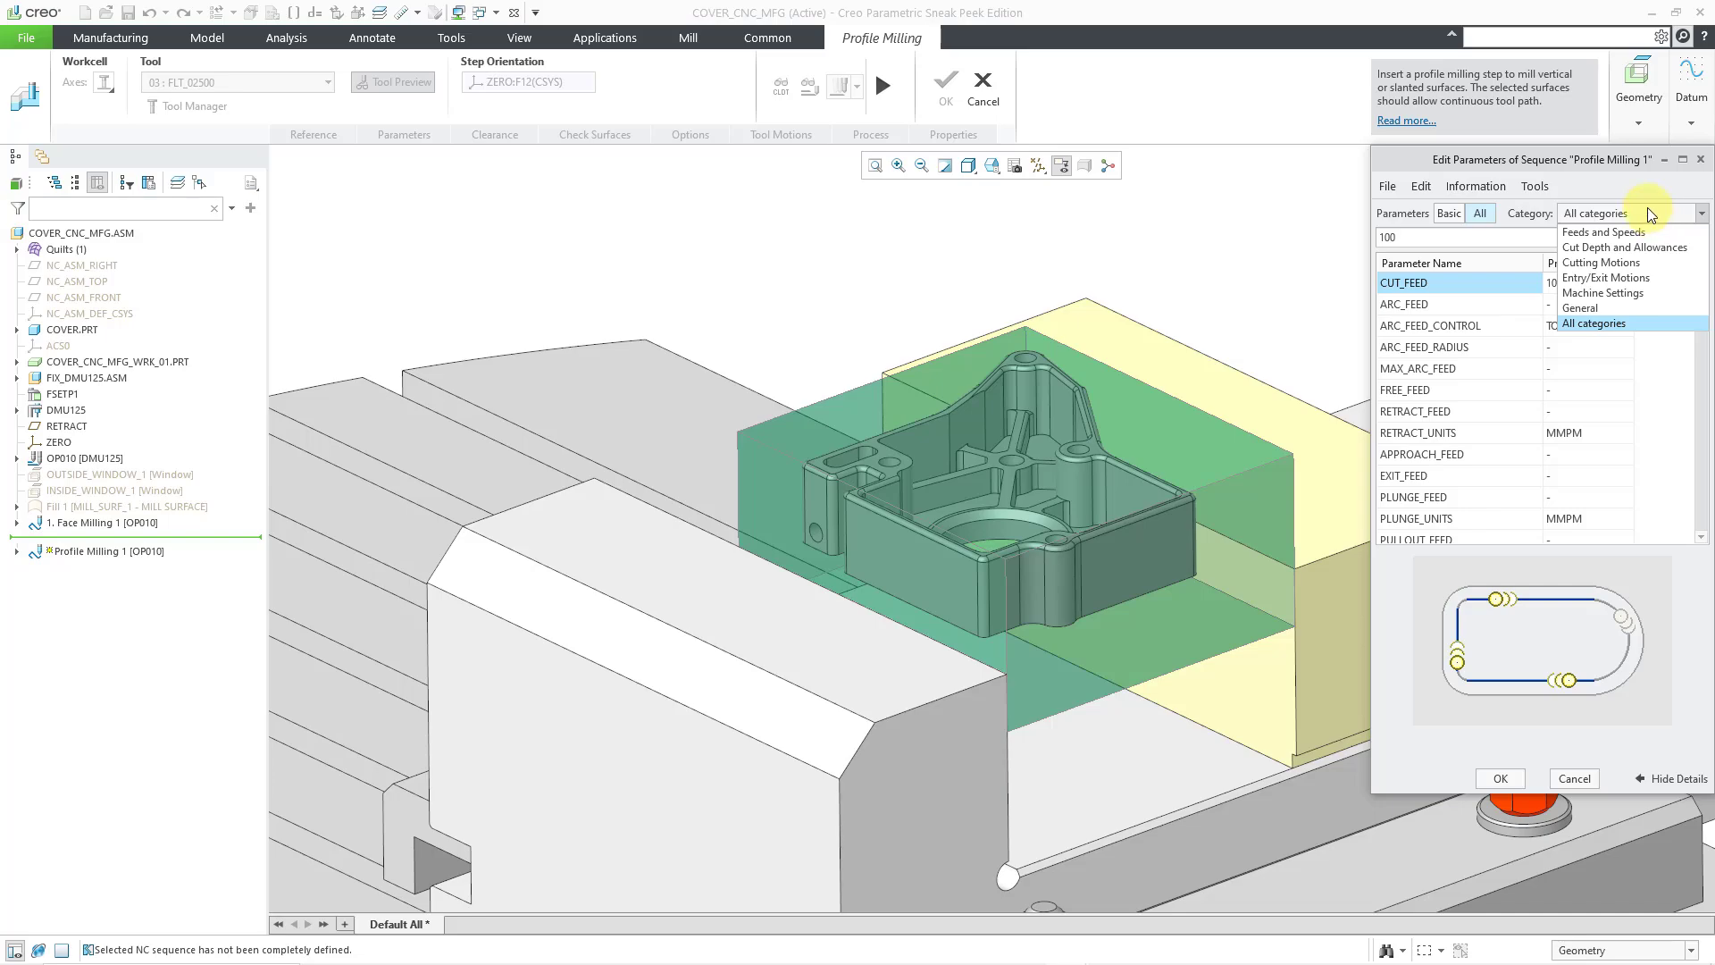
left_click(1633, 184)
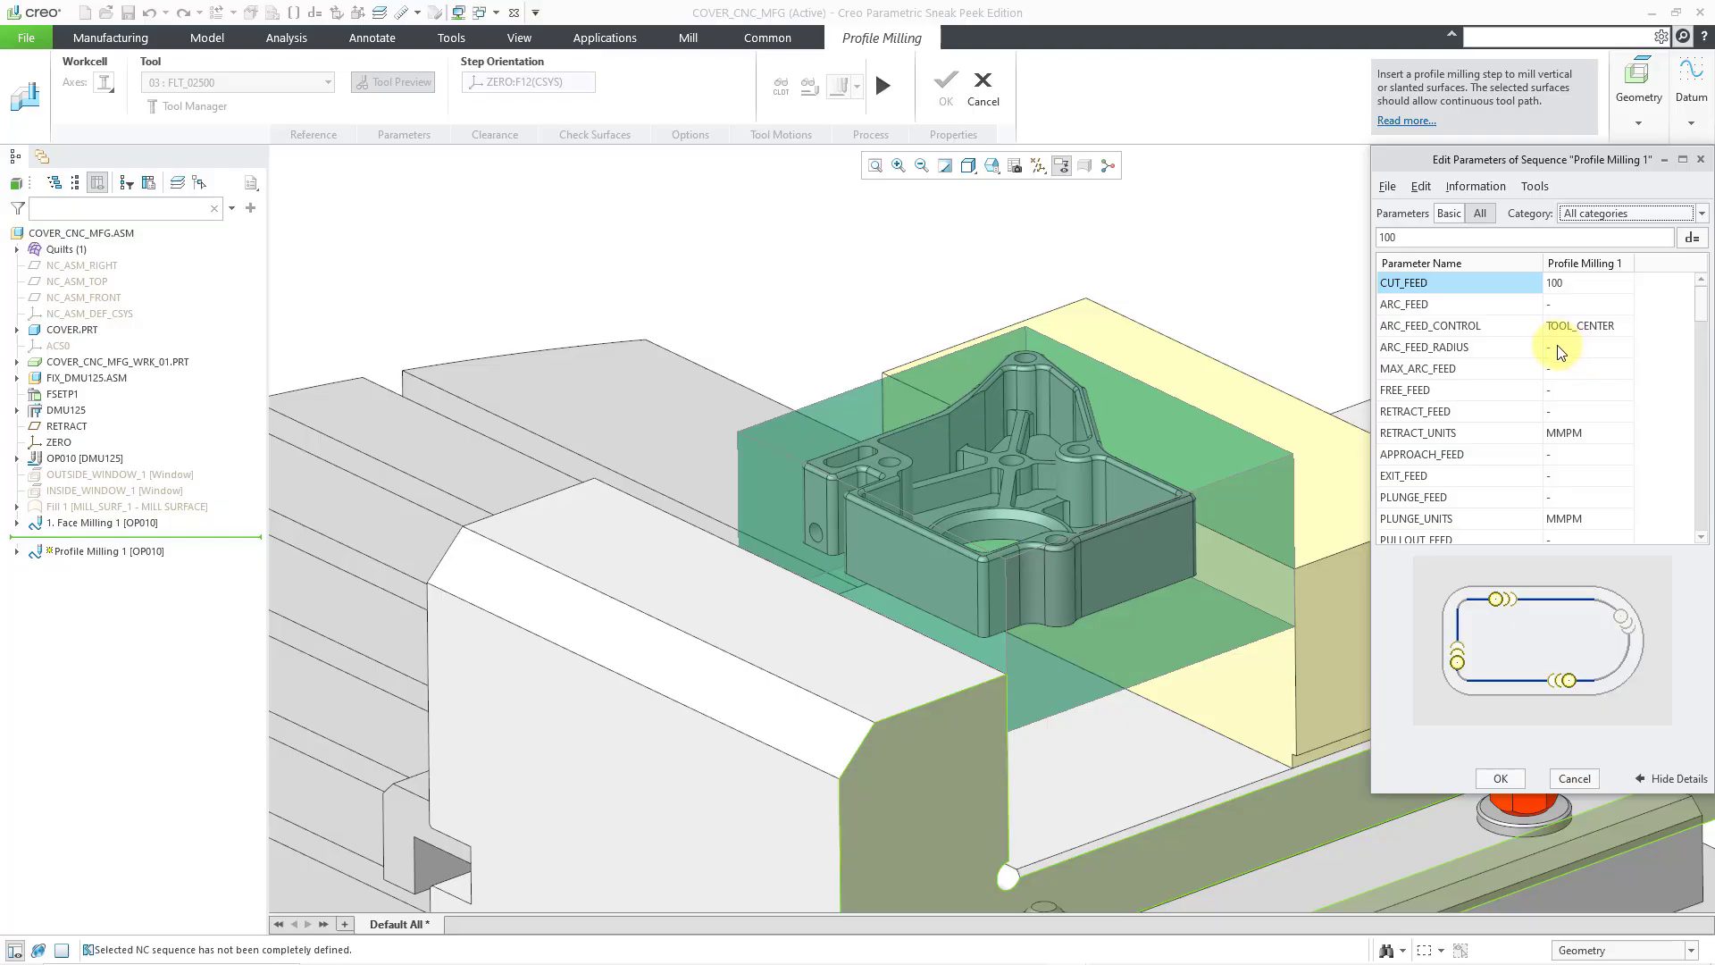
Step: Close the parameter editor and review the Clearance, Check Surfaces and Options panels
left_click(1567, 778)
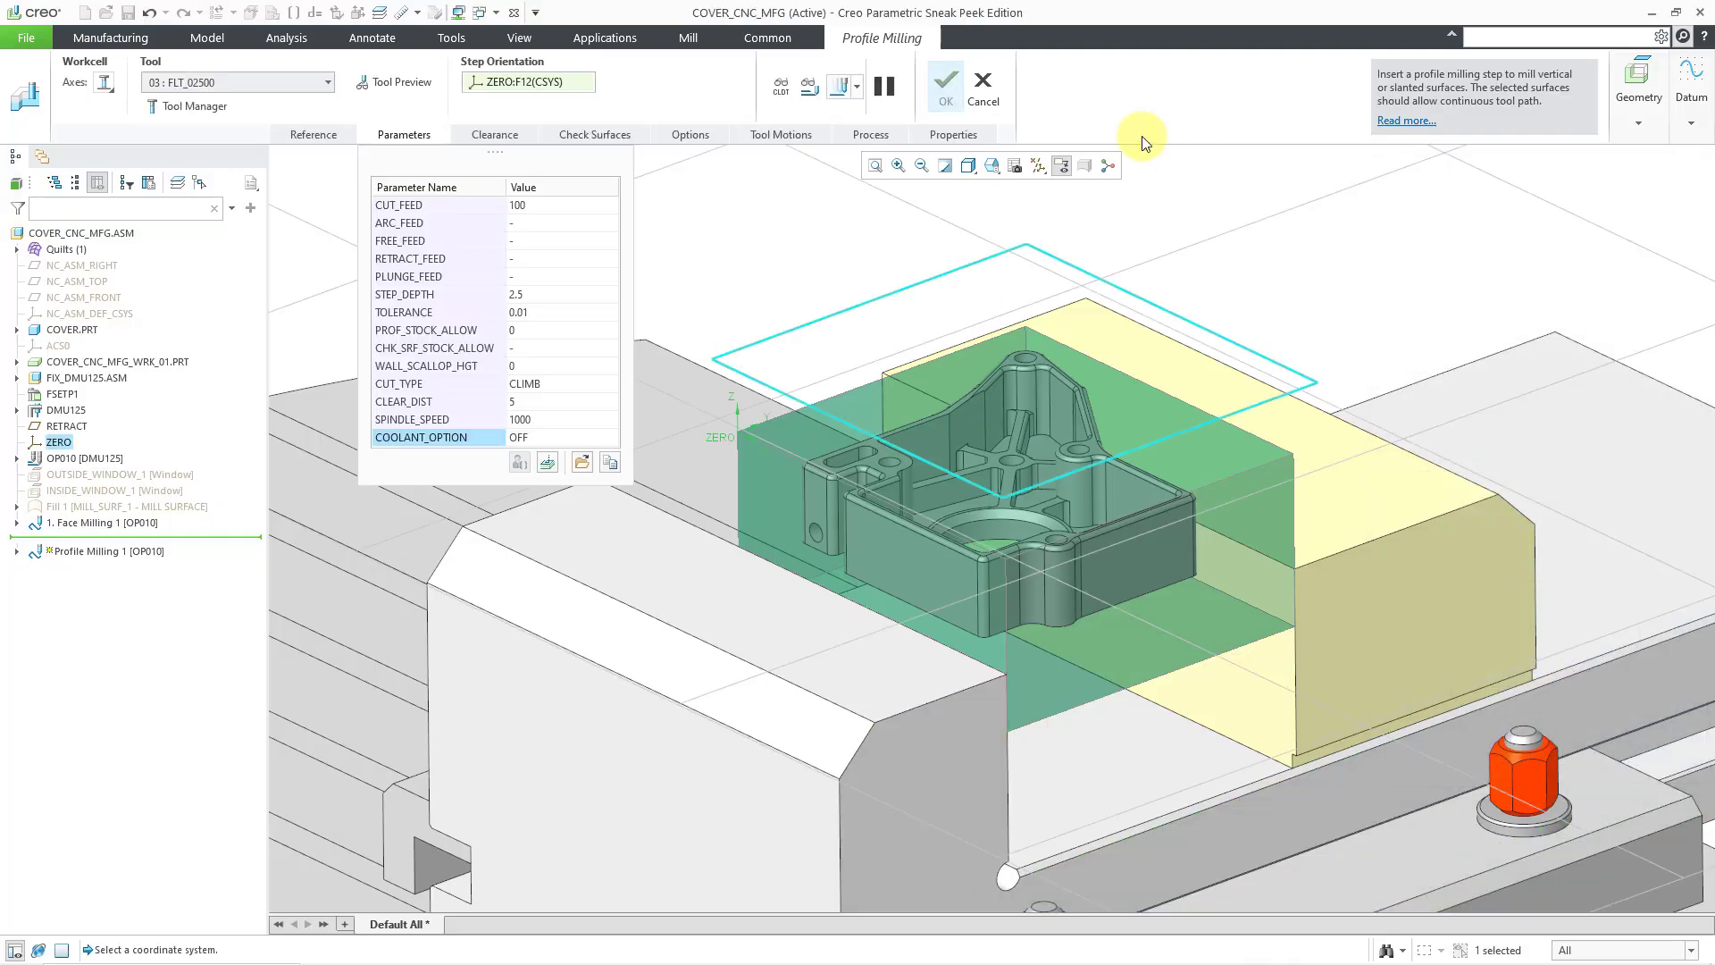
mouse_move(1018, 613)
middle_mouse_down()
mouse_move(1064, 605)
mouse_move(1046, 624)
middle_mouse_up()
scroll(1134, 632, "up", 3)
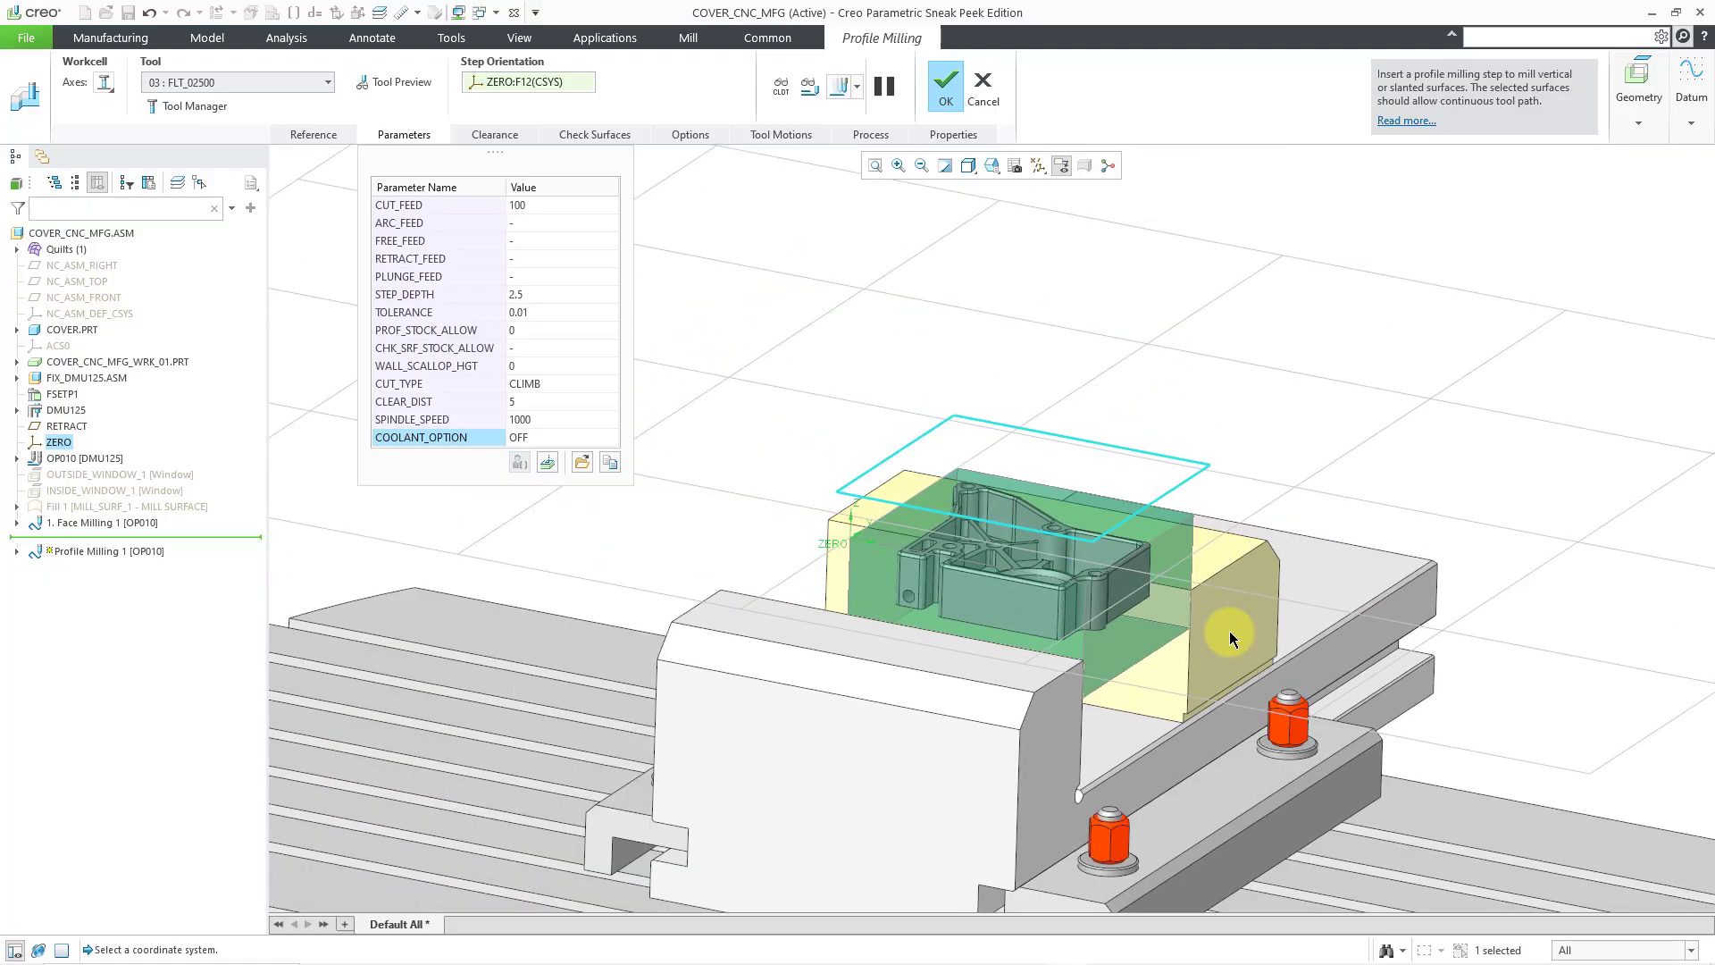
scroll(1232, 639, "down", 2)
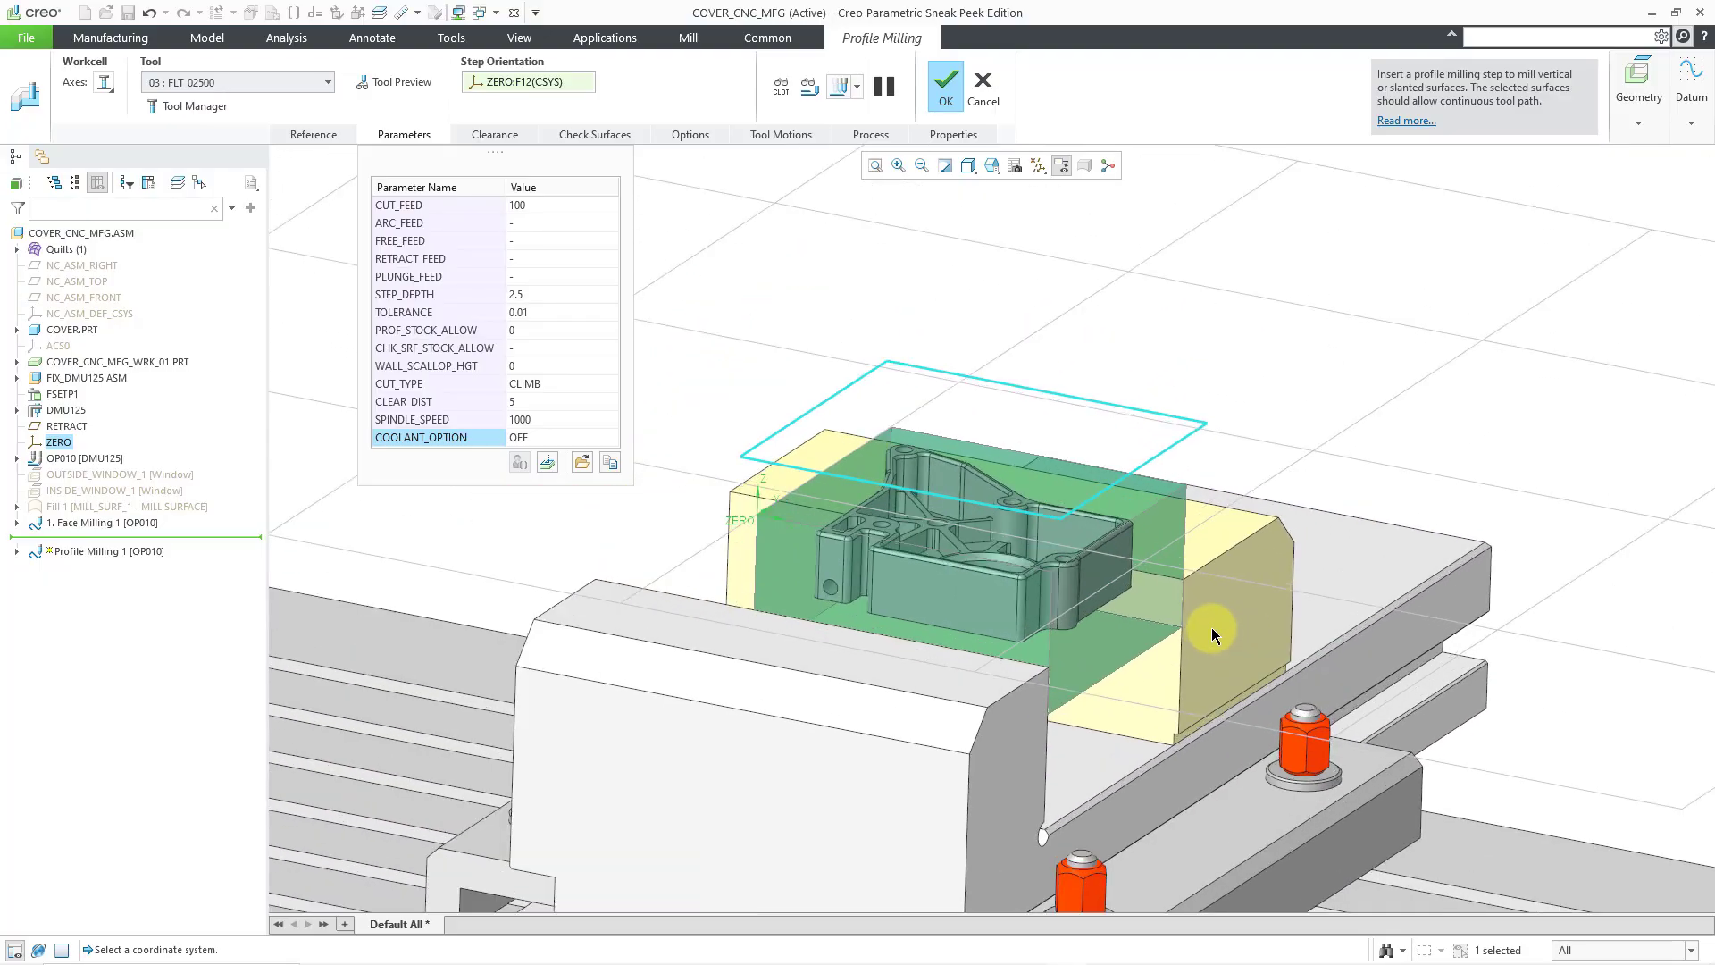
left_click(490, 136)
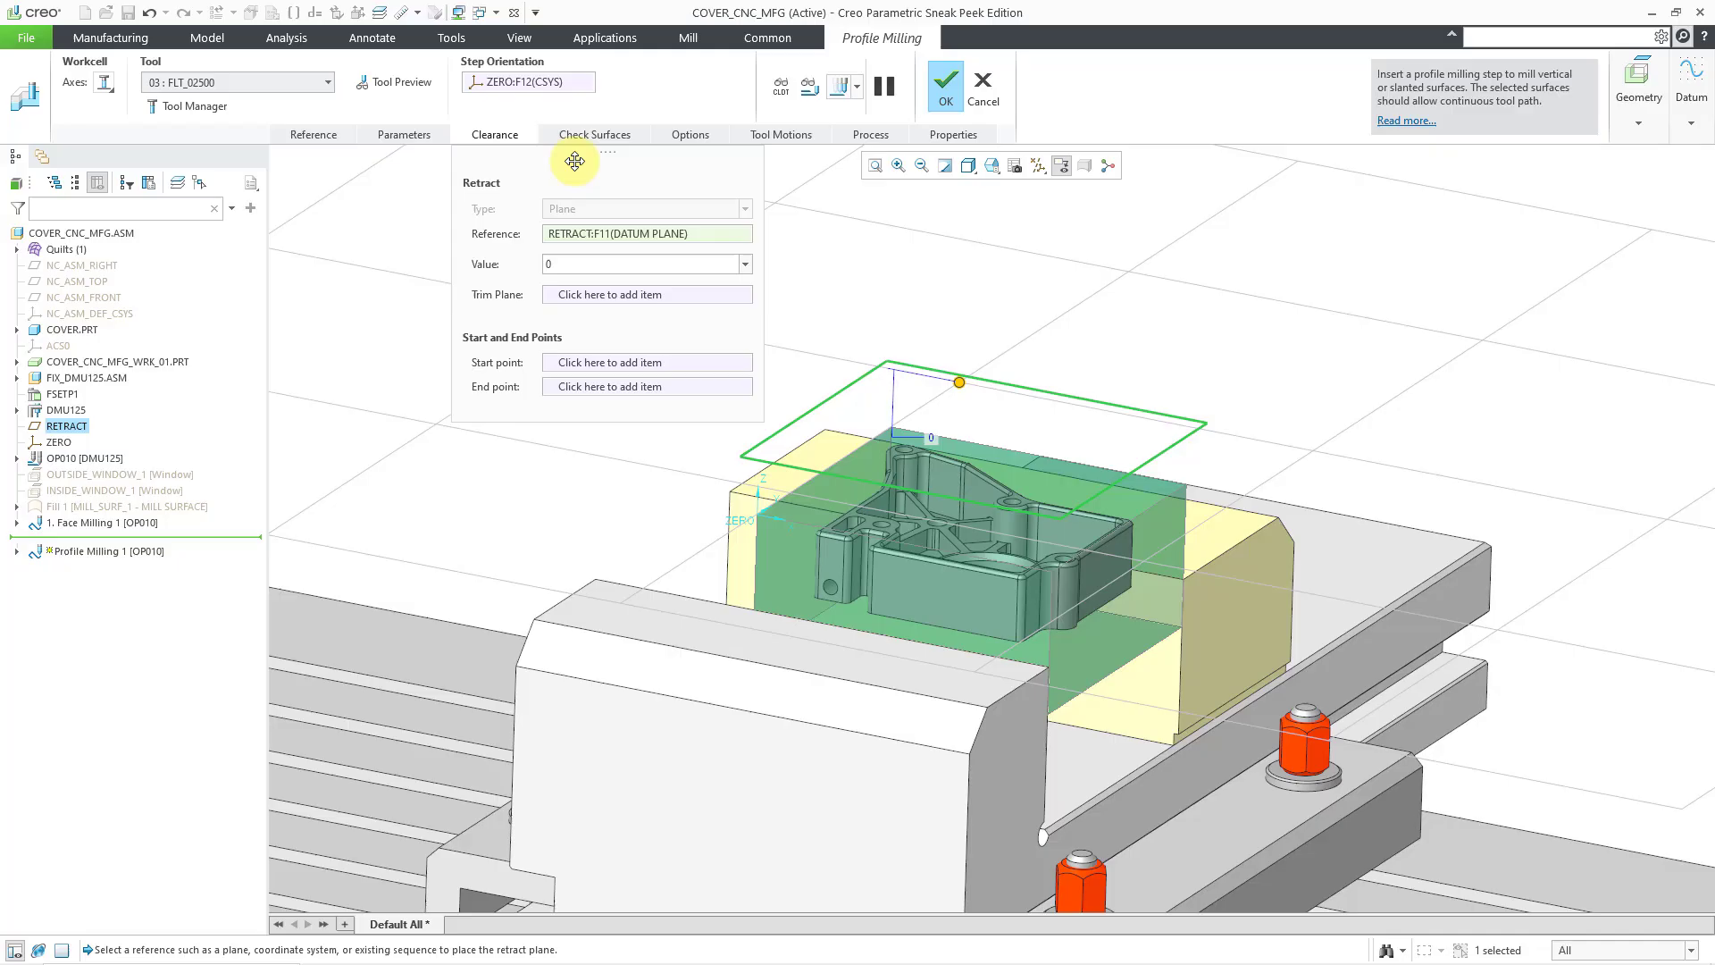
left_click(586, 137)
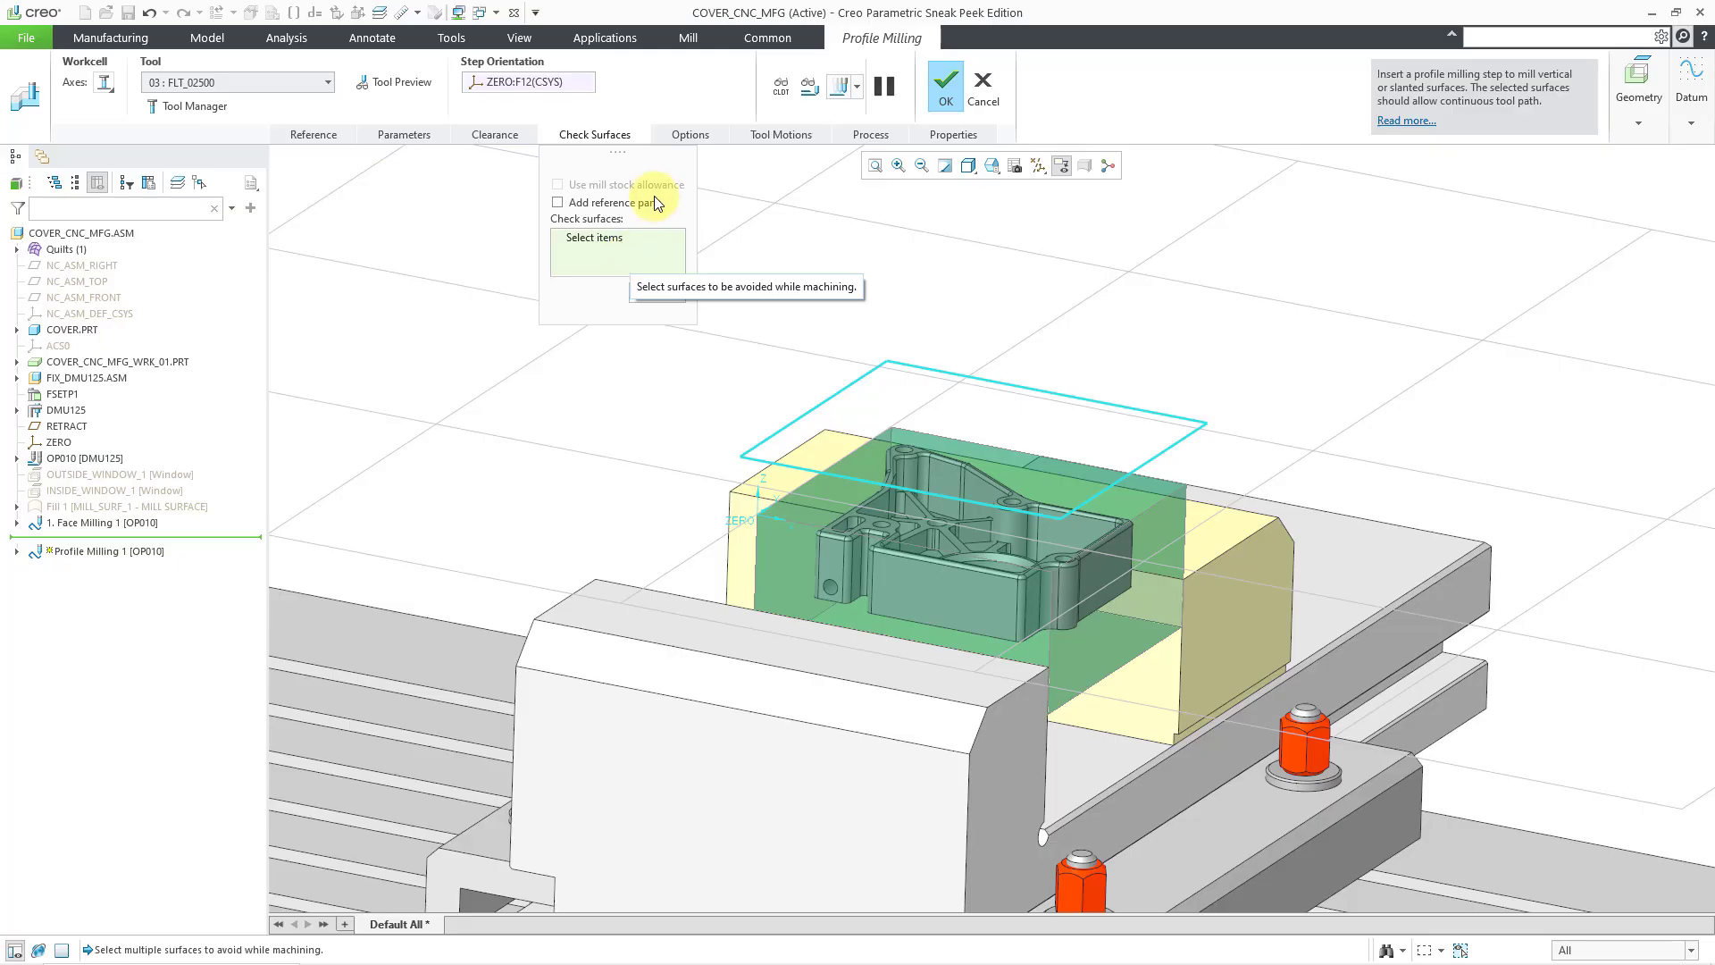
left_click(697, 134)
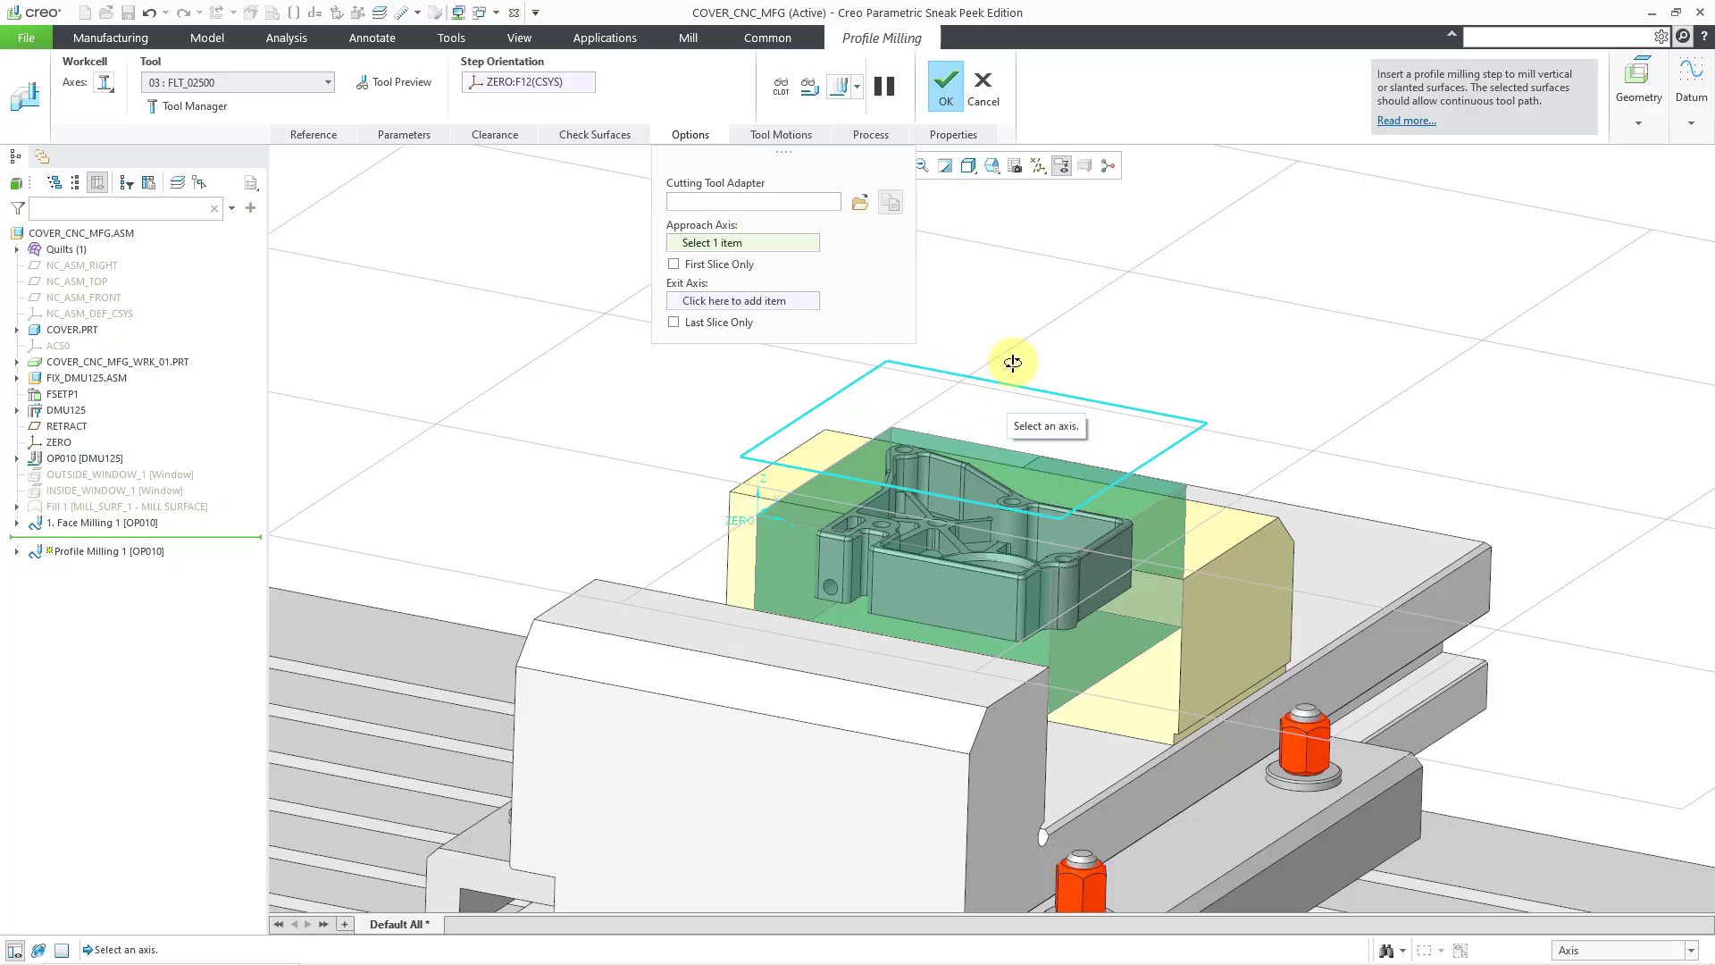
mouse_move(1005, 384)
middle_mouse_down()
mouse_move(1027, 393)
mouse_move(1007, 394)
middle_mouse_up()
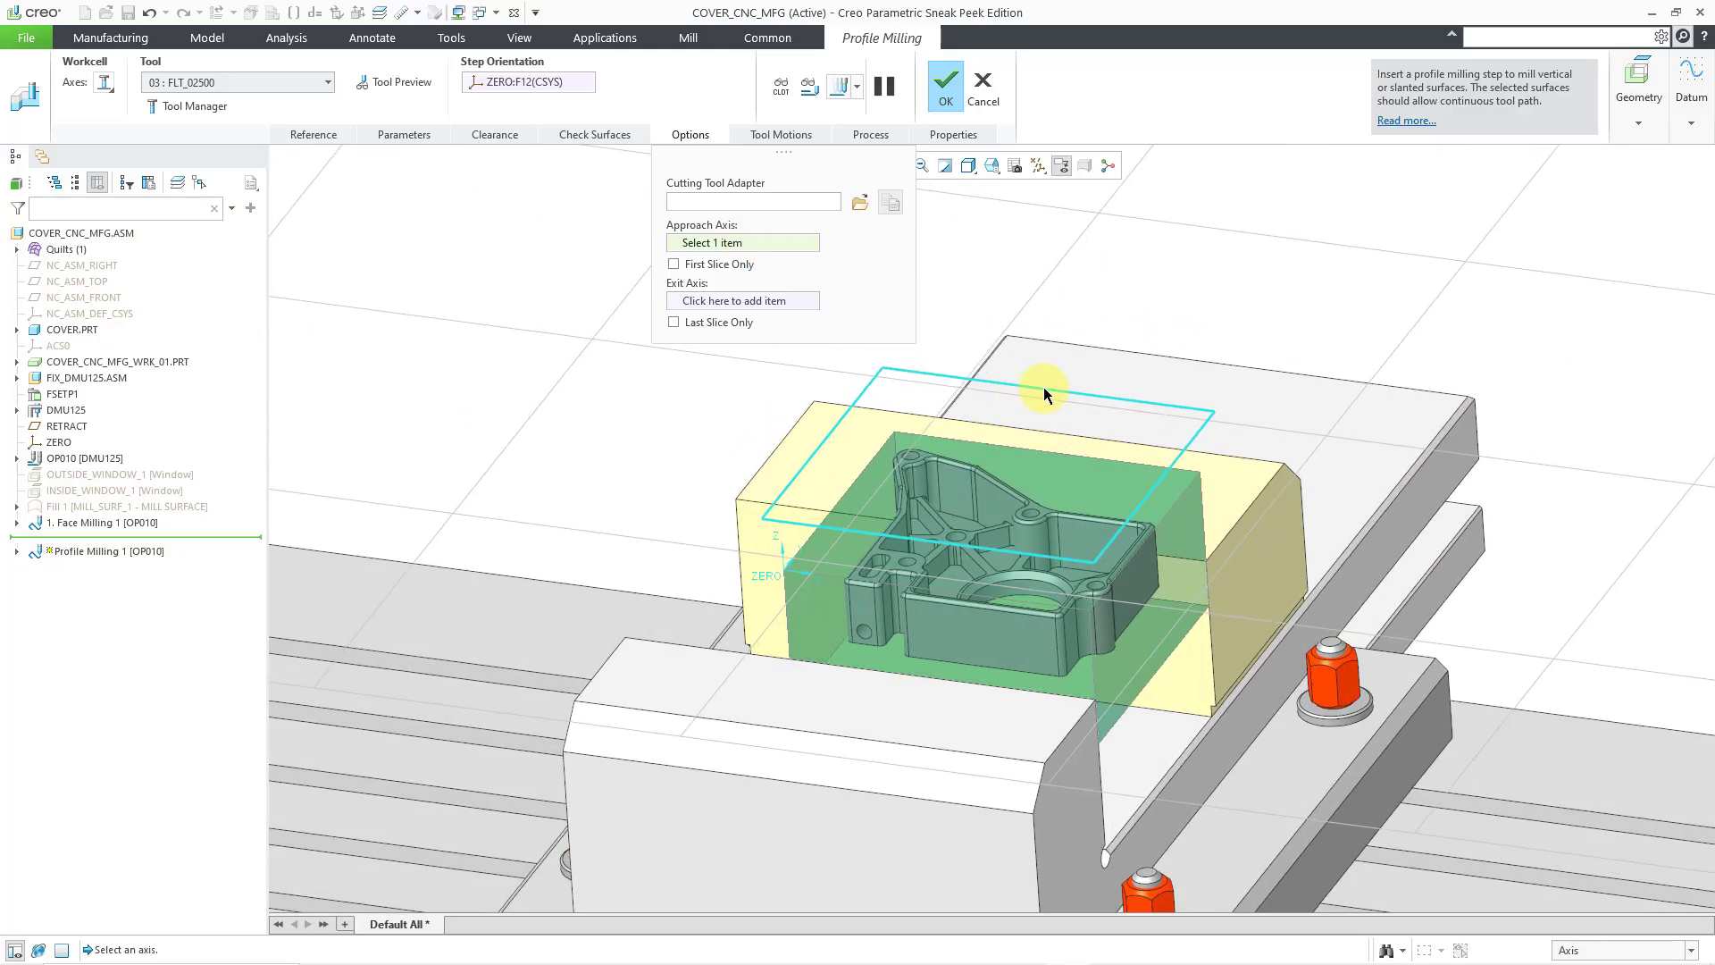
Step: Create datum axis AA_1 normal to the stock's top face, offset 60 and 25 from front and side faces
left_click(1694, 128)
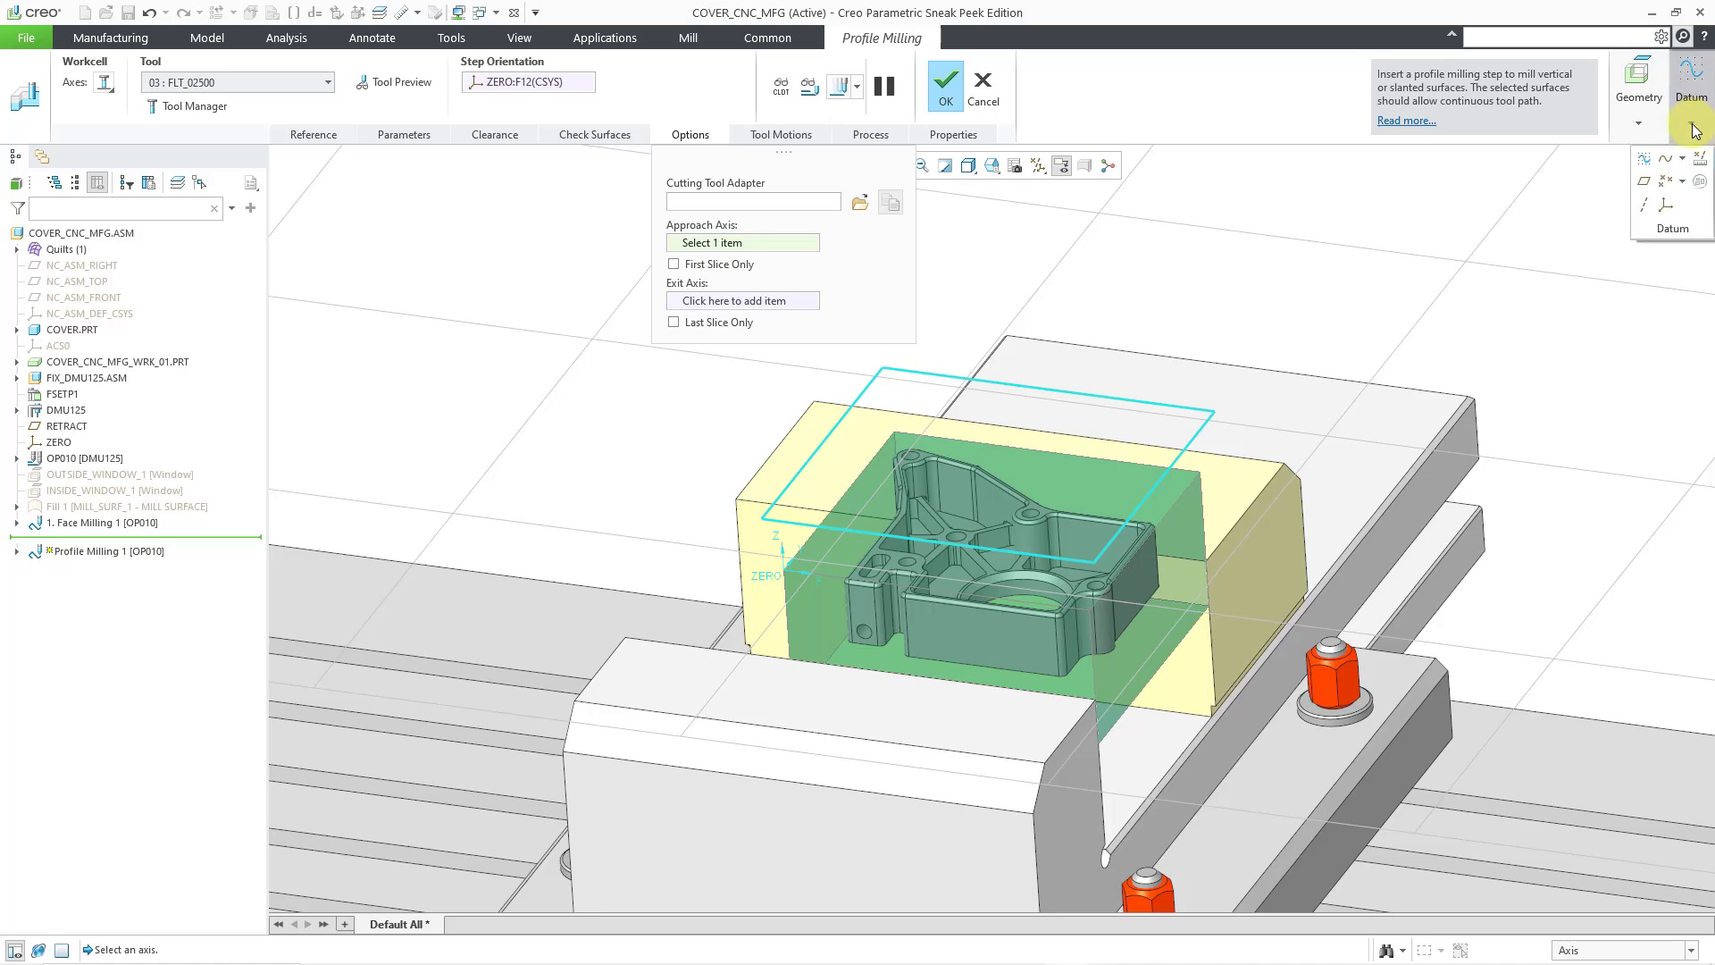
left_click(1644, 206)
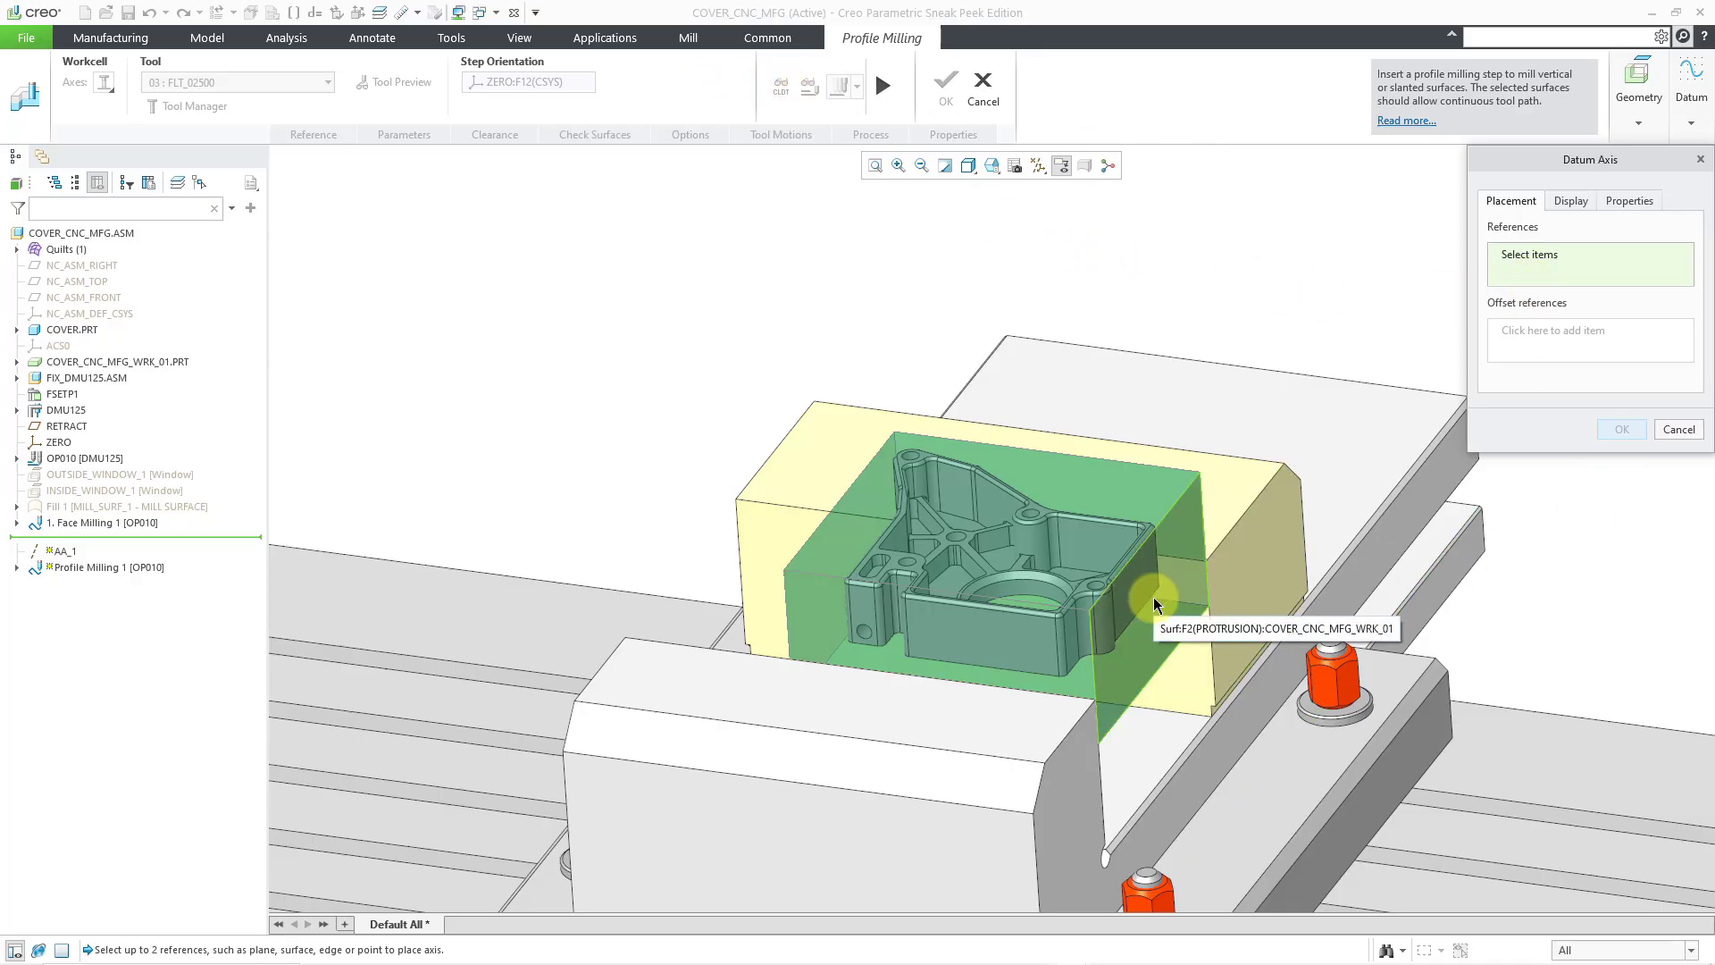
left_click(1141, 506)
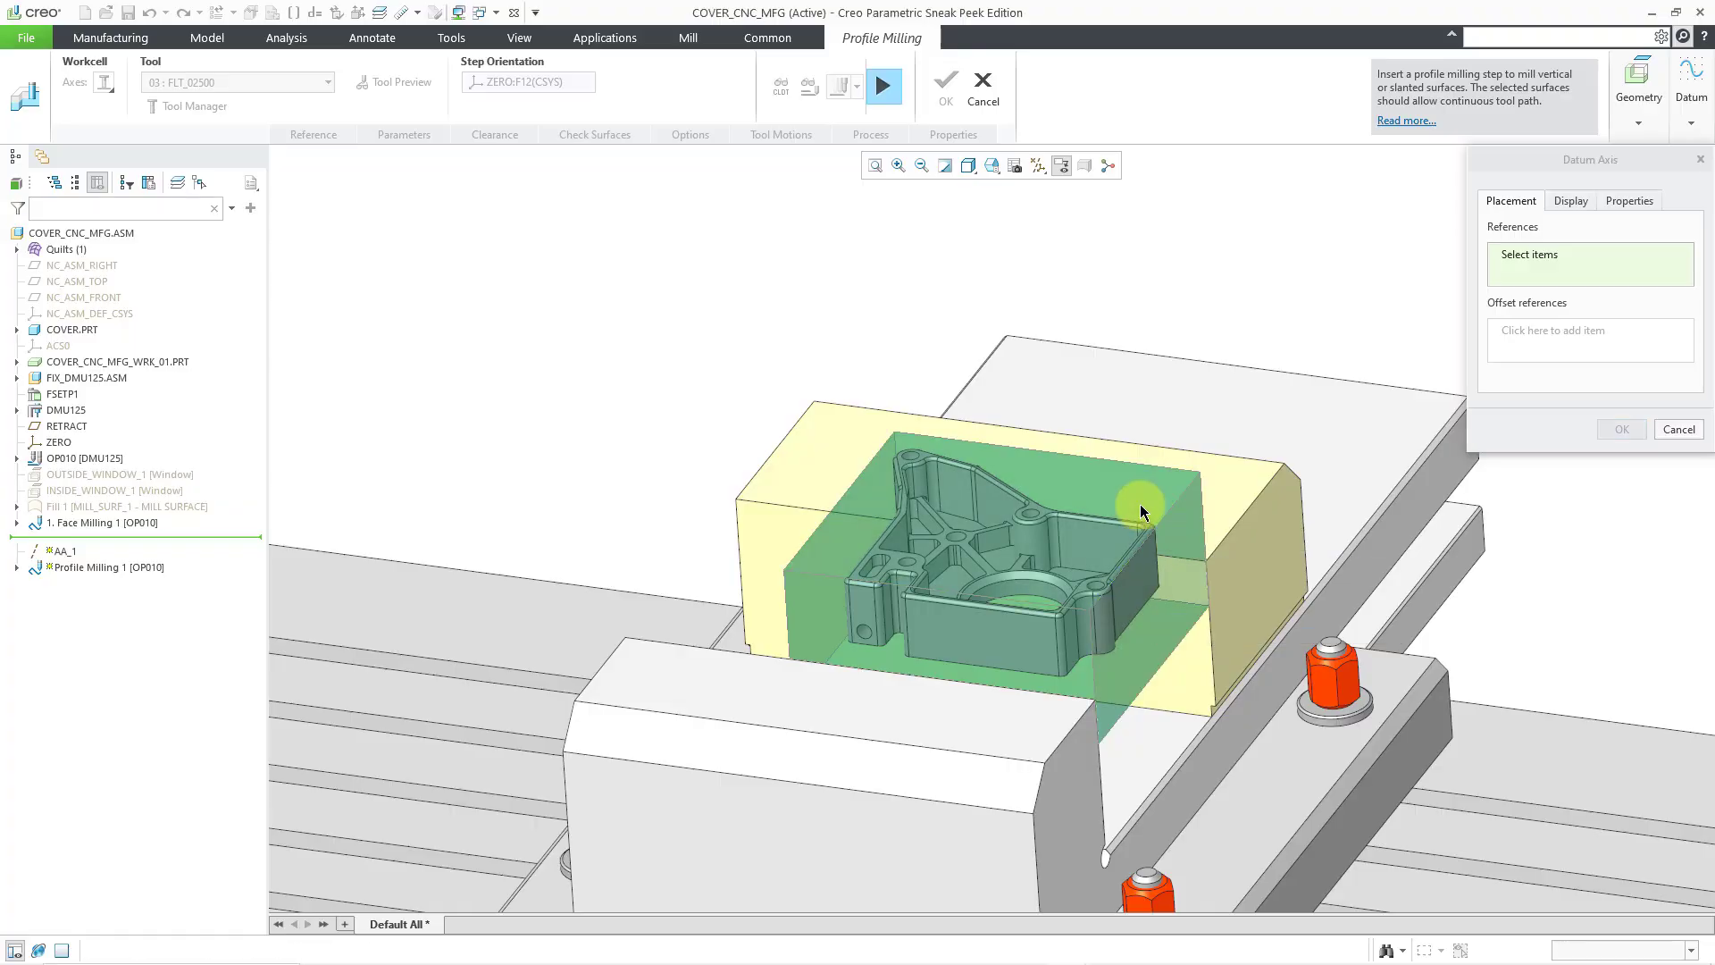
left_click(1591, 330)
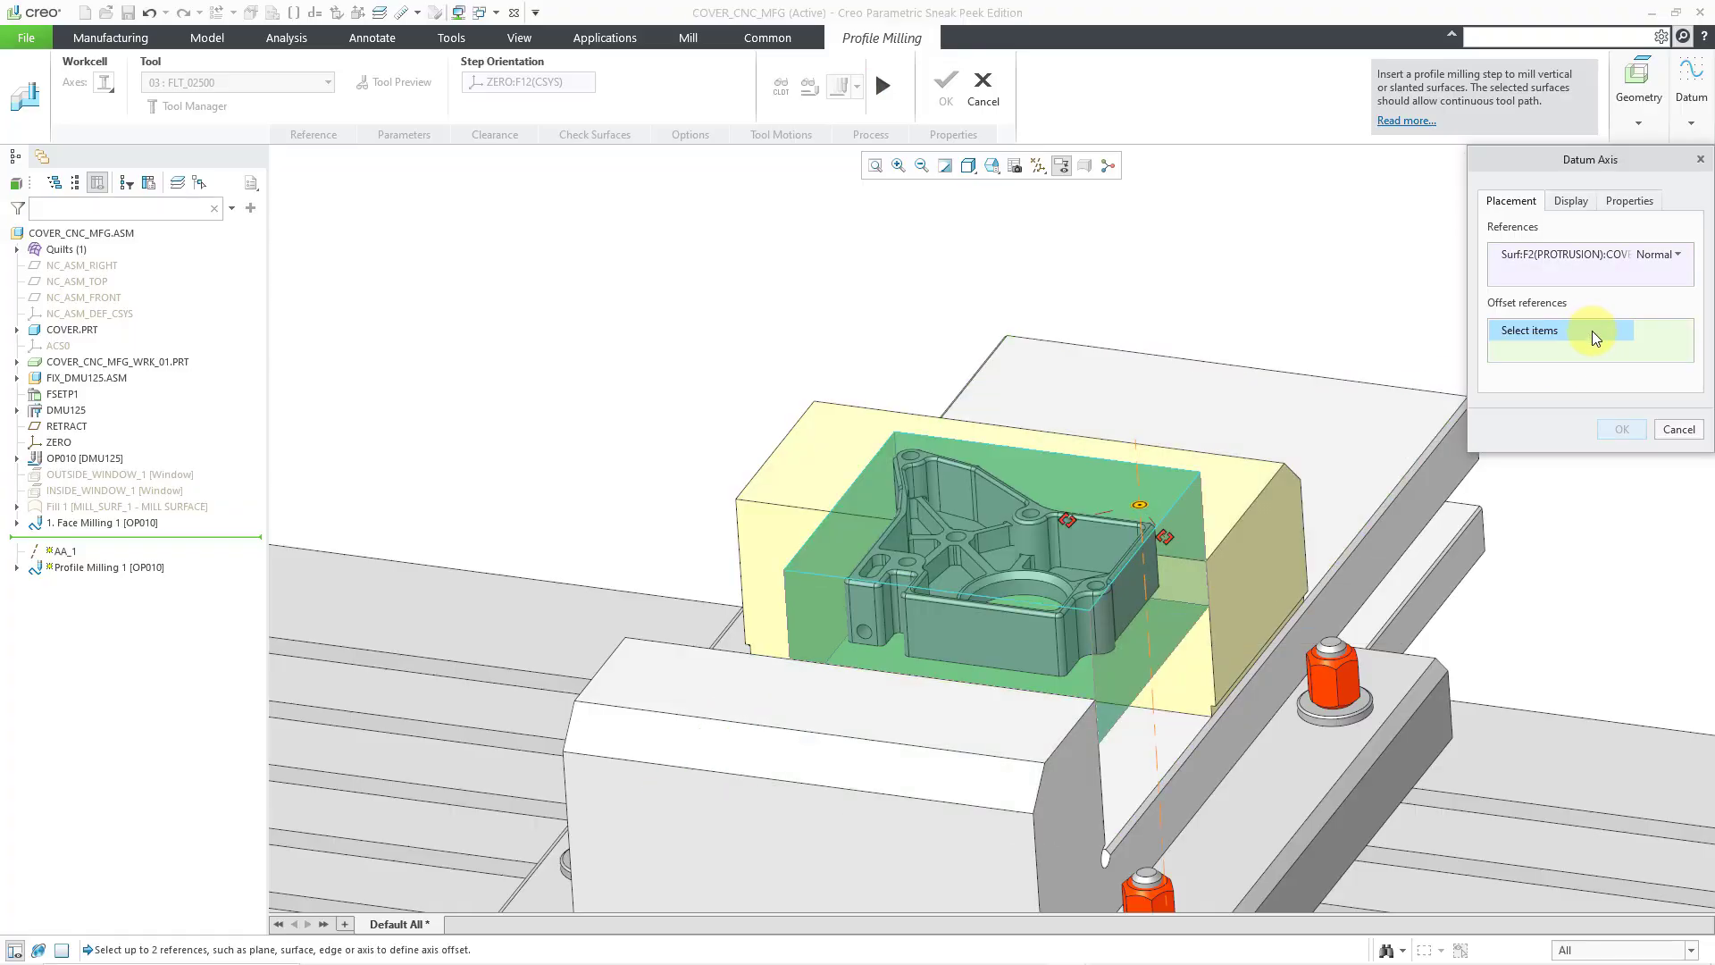
left_click(1071, 678)
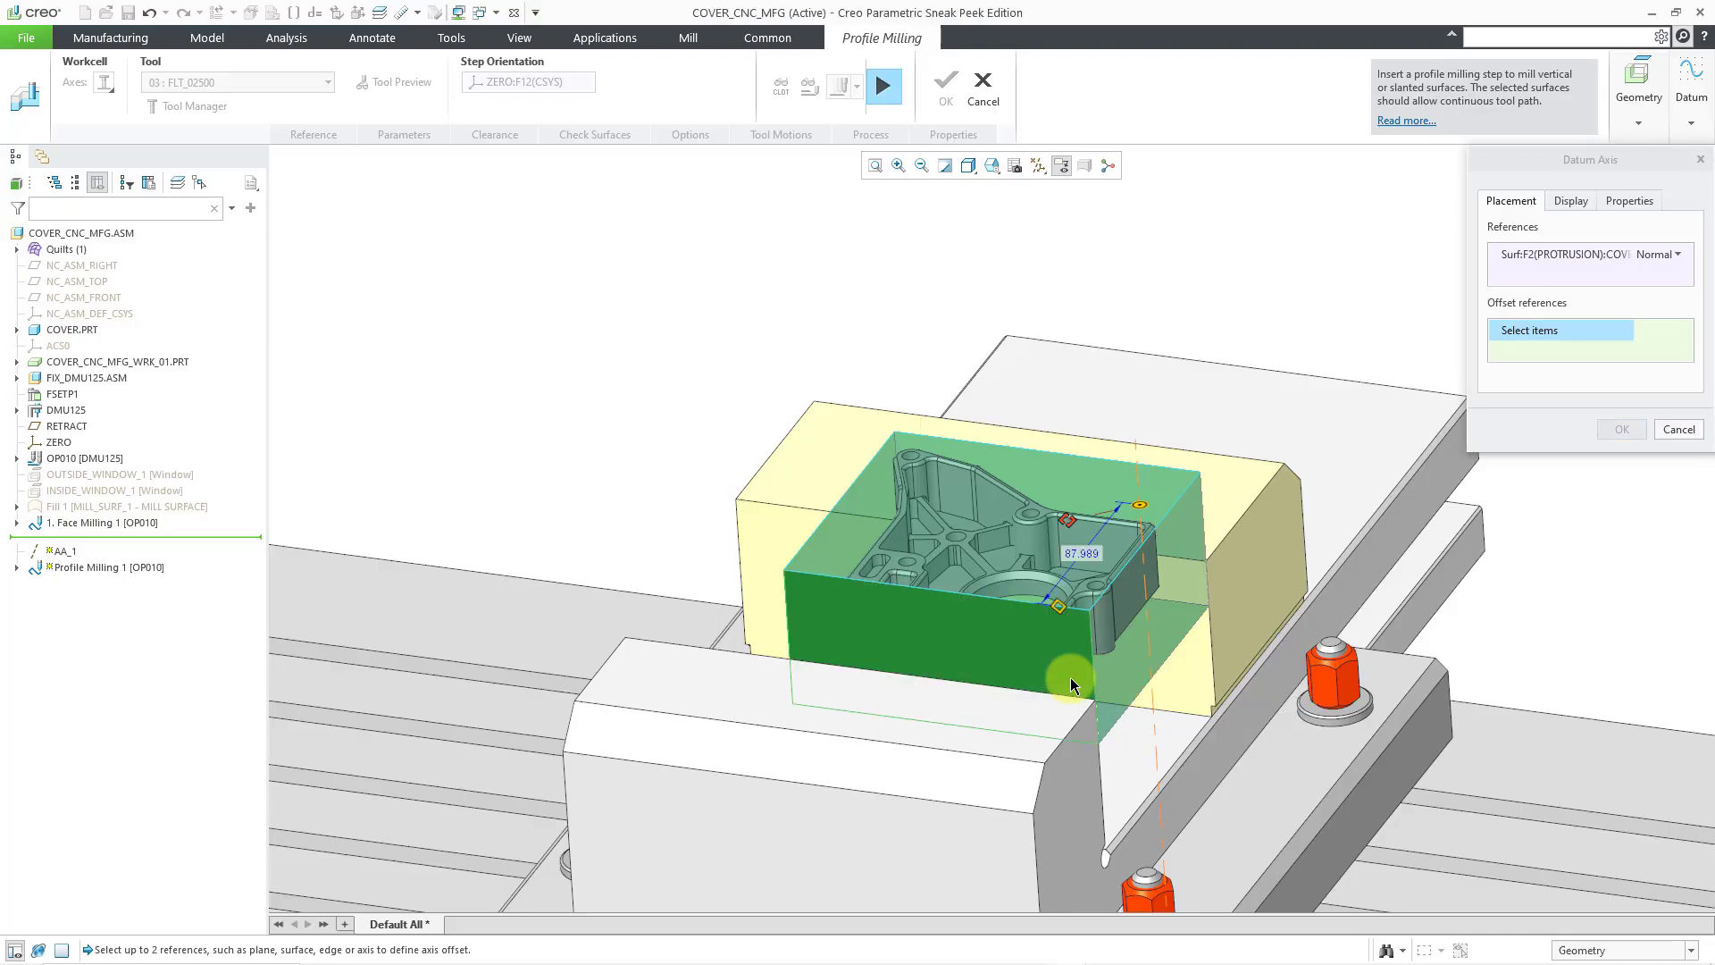
left_click(1122, 667)
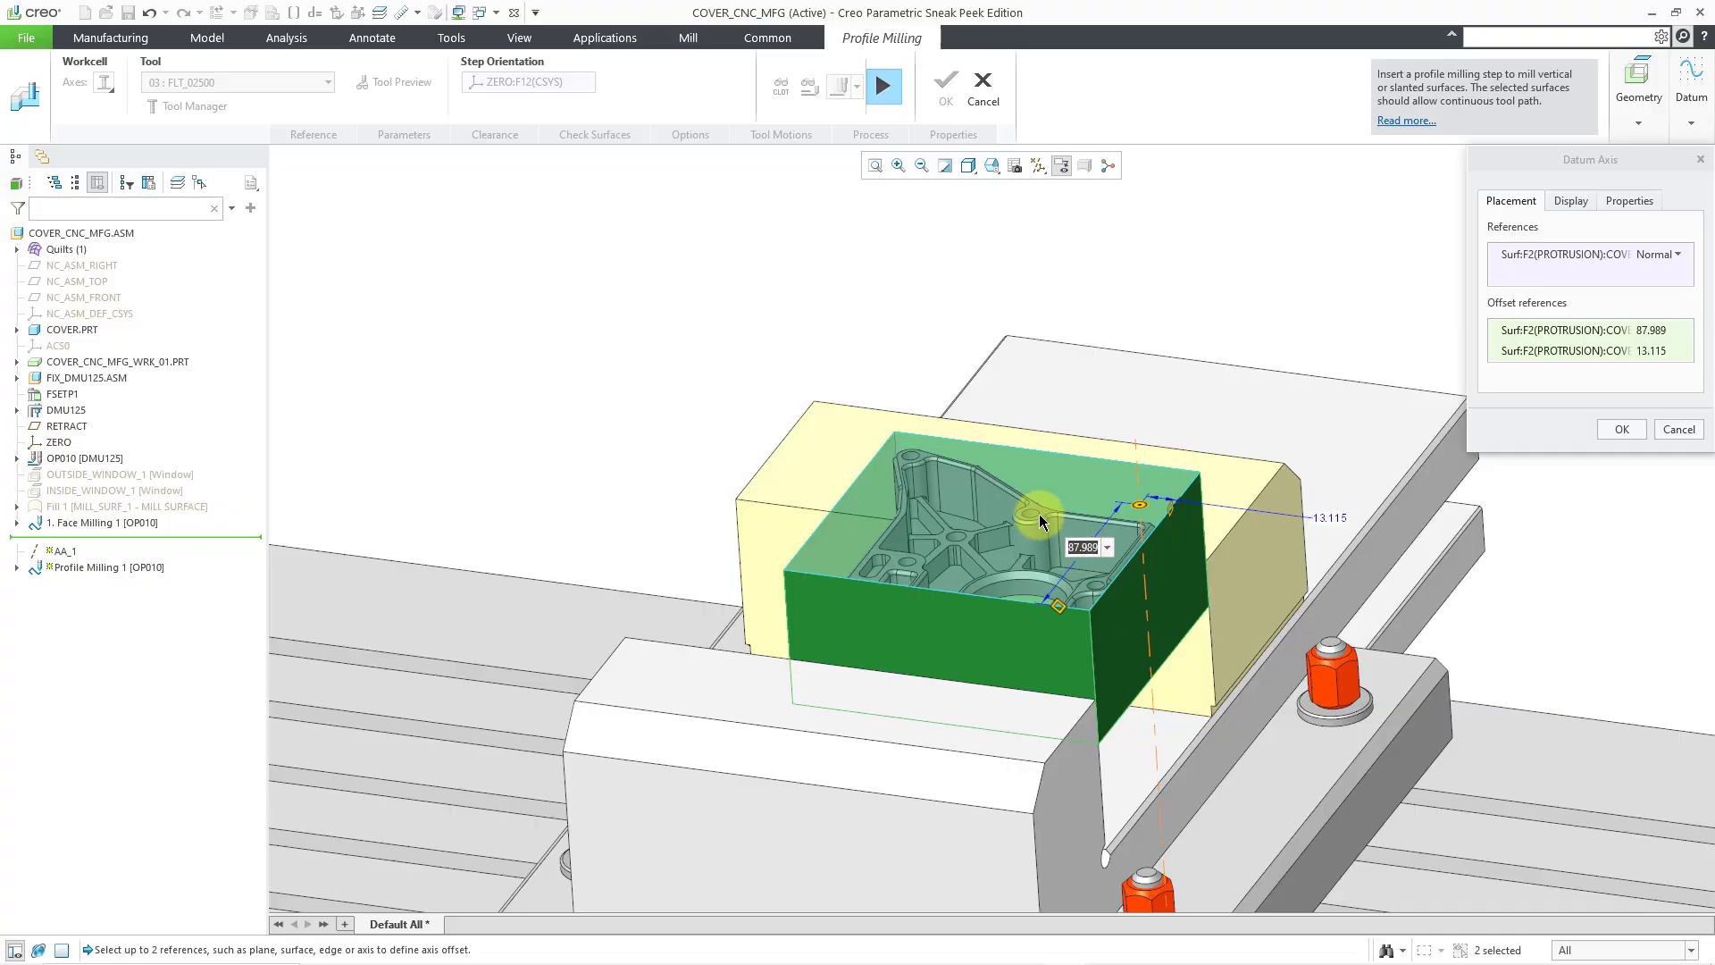
type("60")
key("Return")
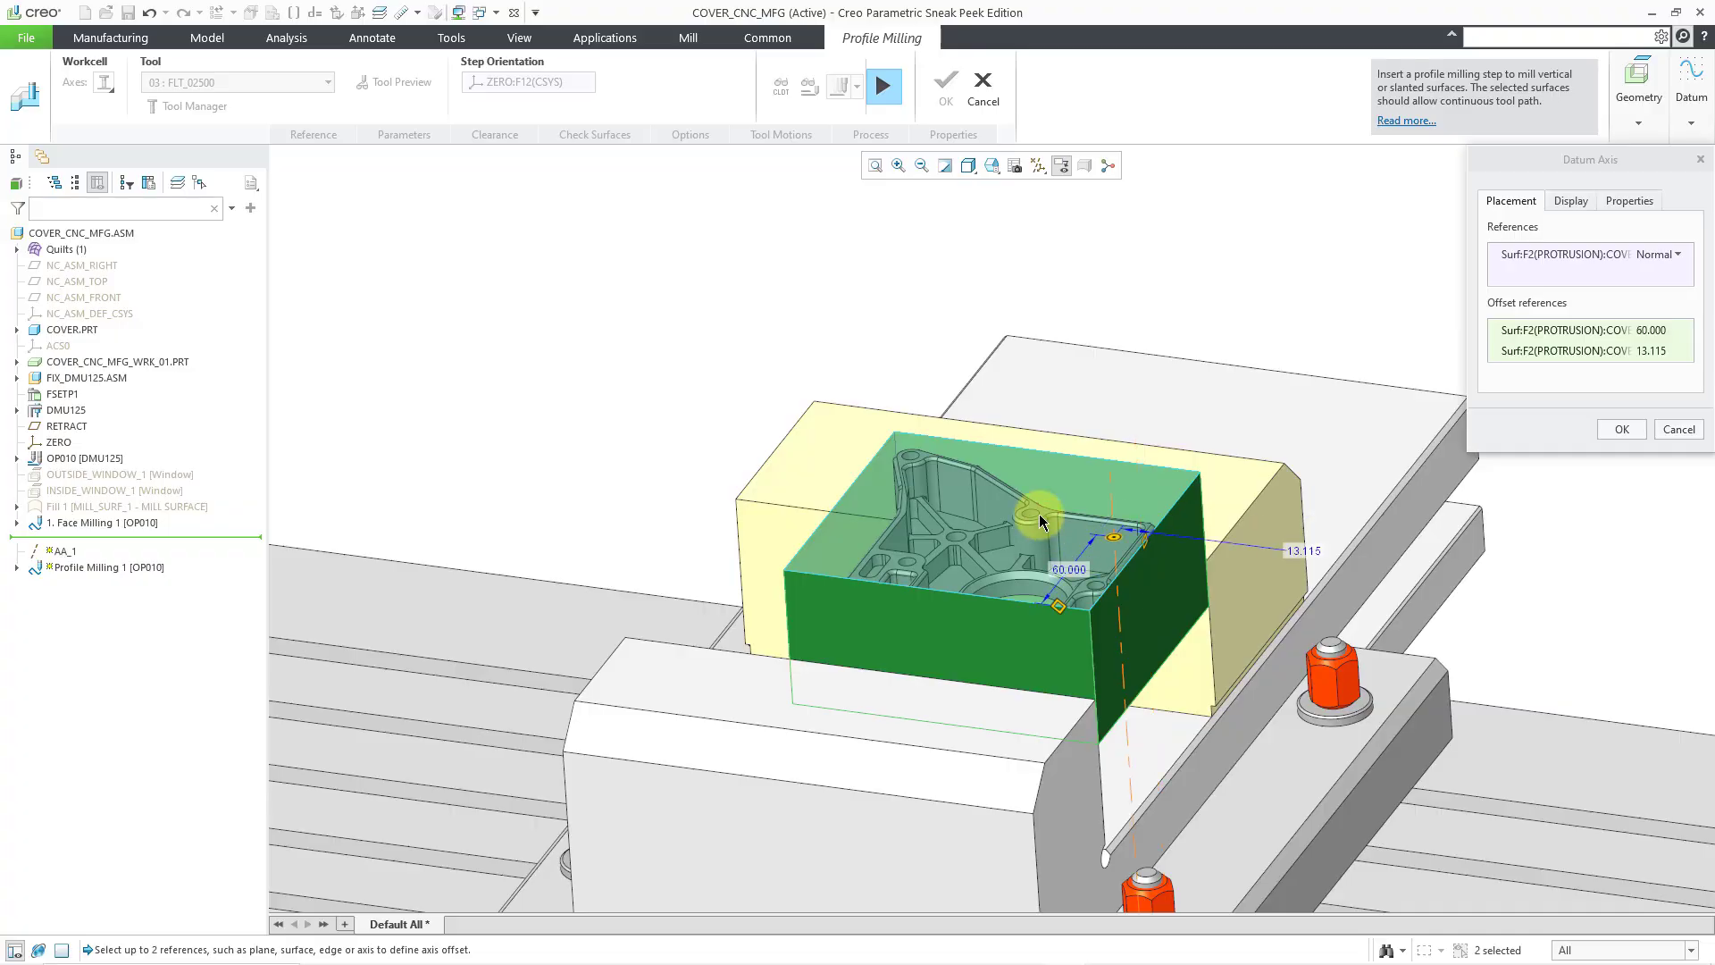
double_click(1301, 549)
type("25")
key("Return")
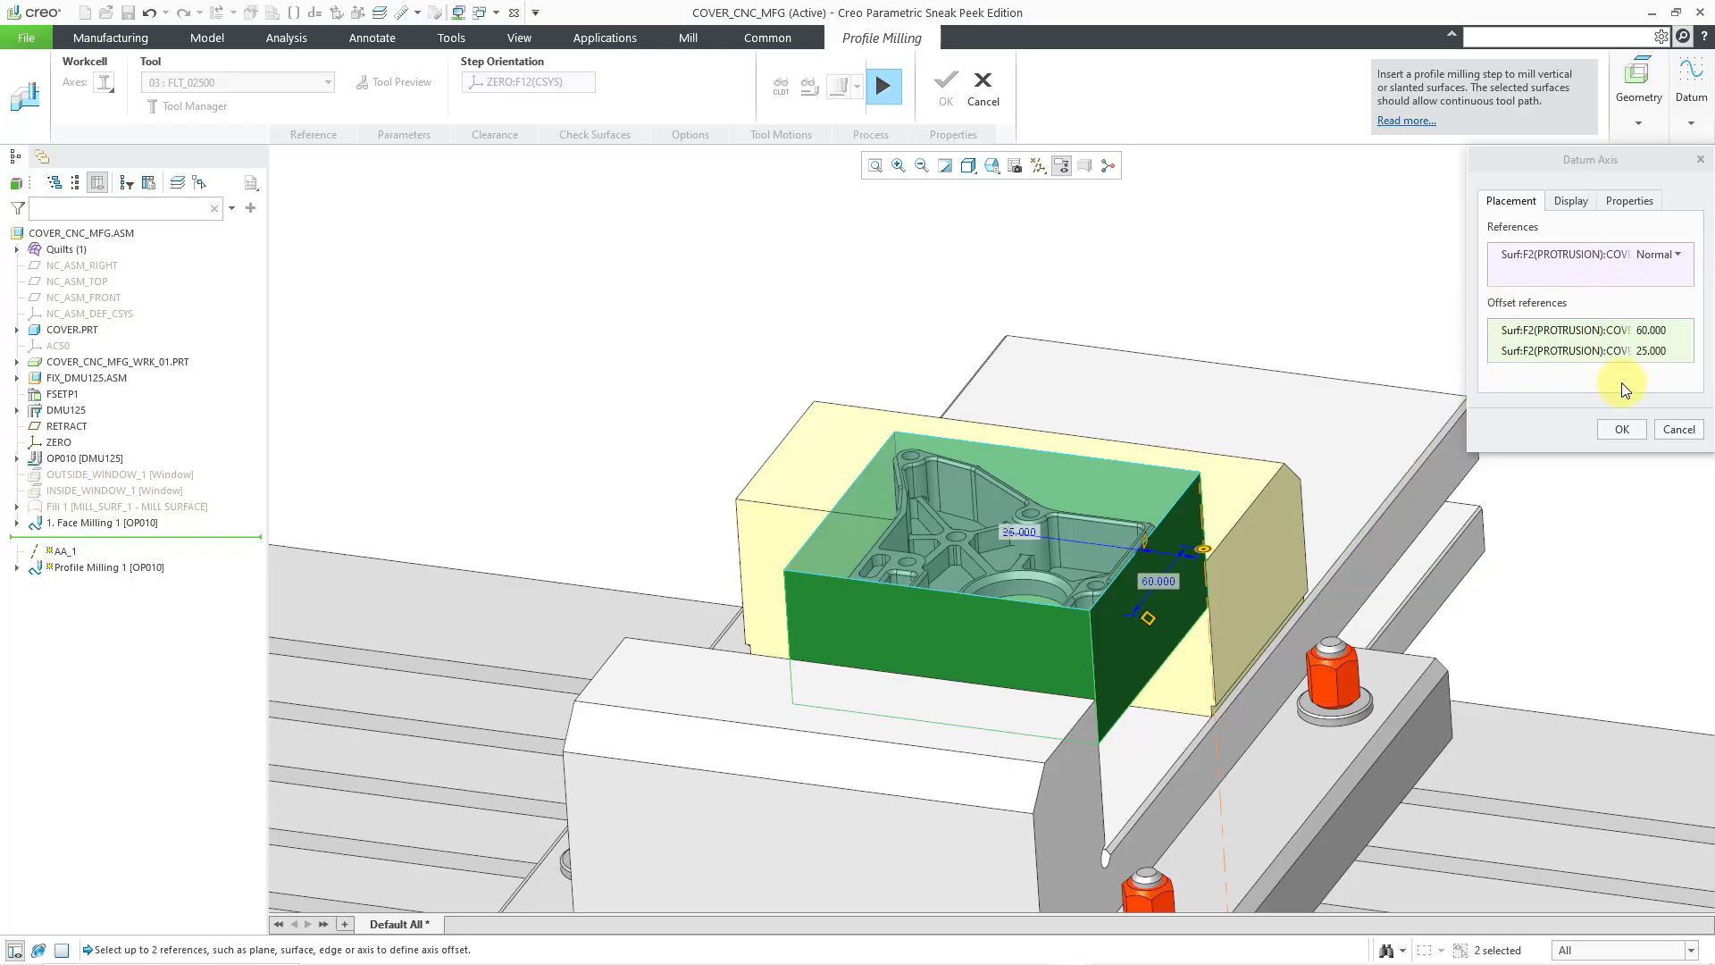
left_click(1624, 428)
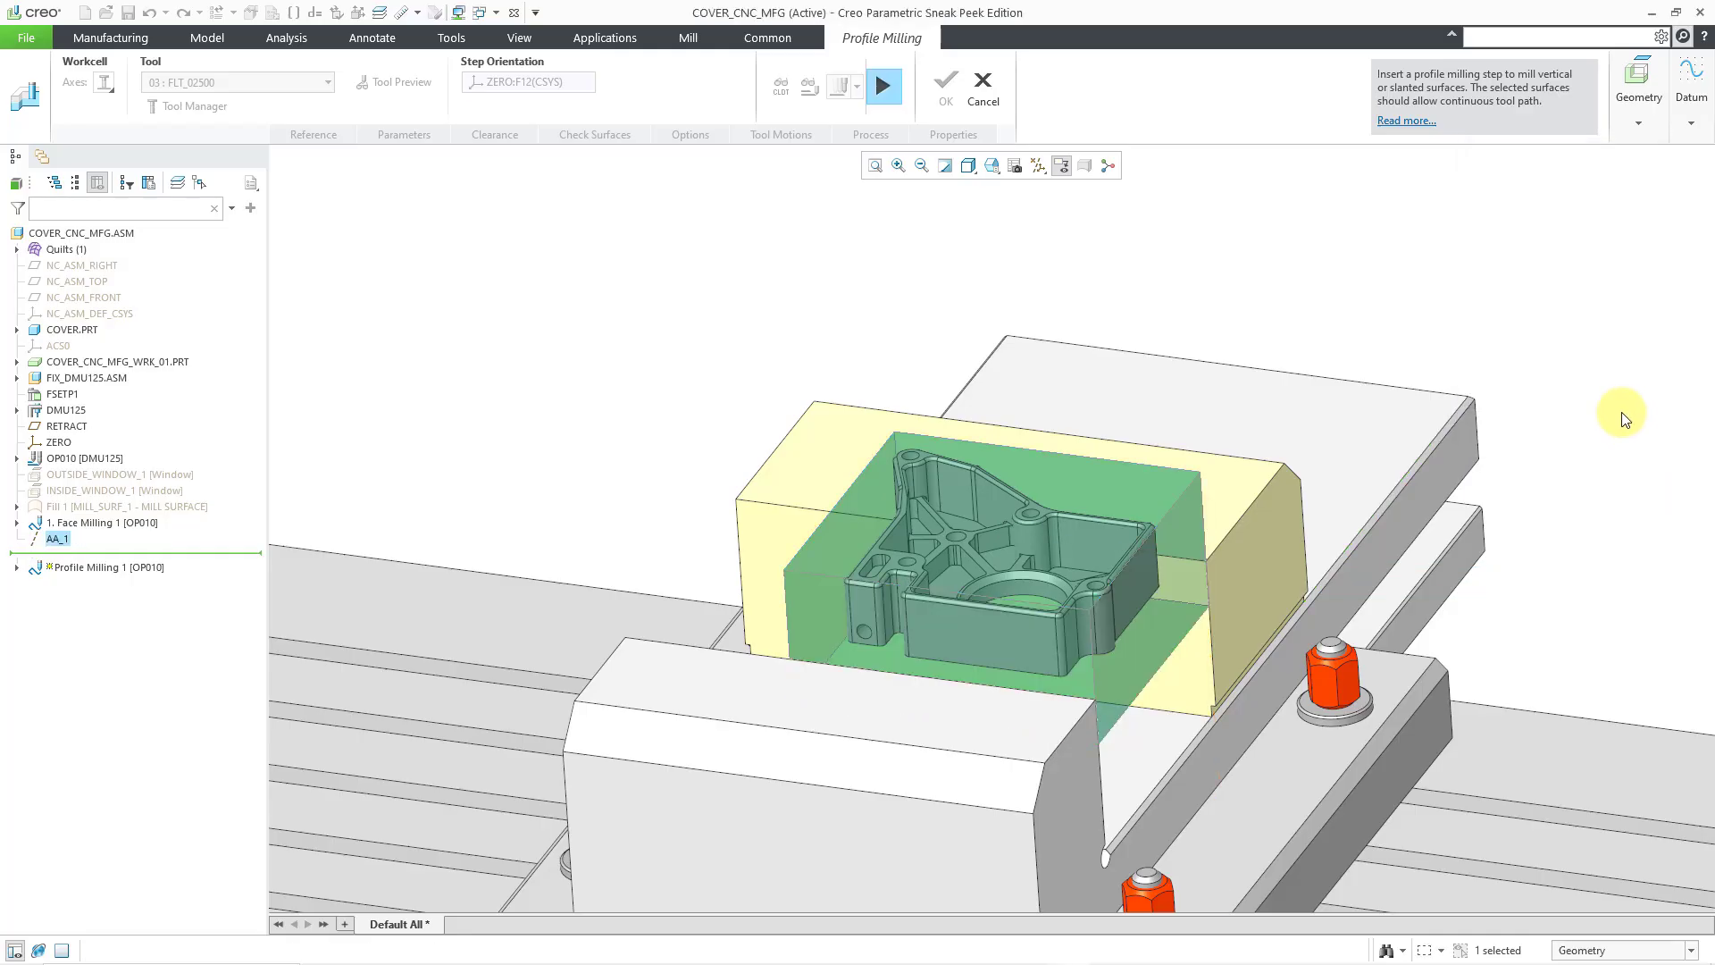
Step: Resume the milling step, display datum axes, and assign AA_1 as the exit axis
left_click(883, 89)
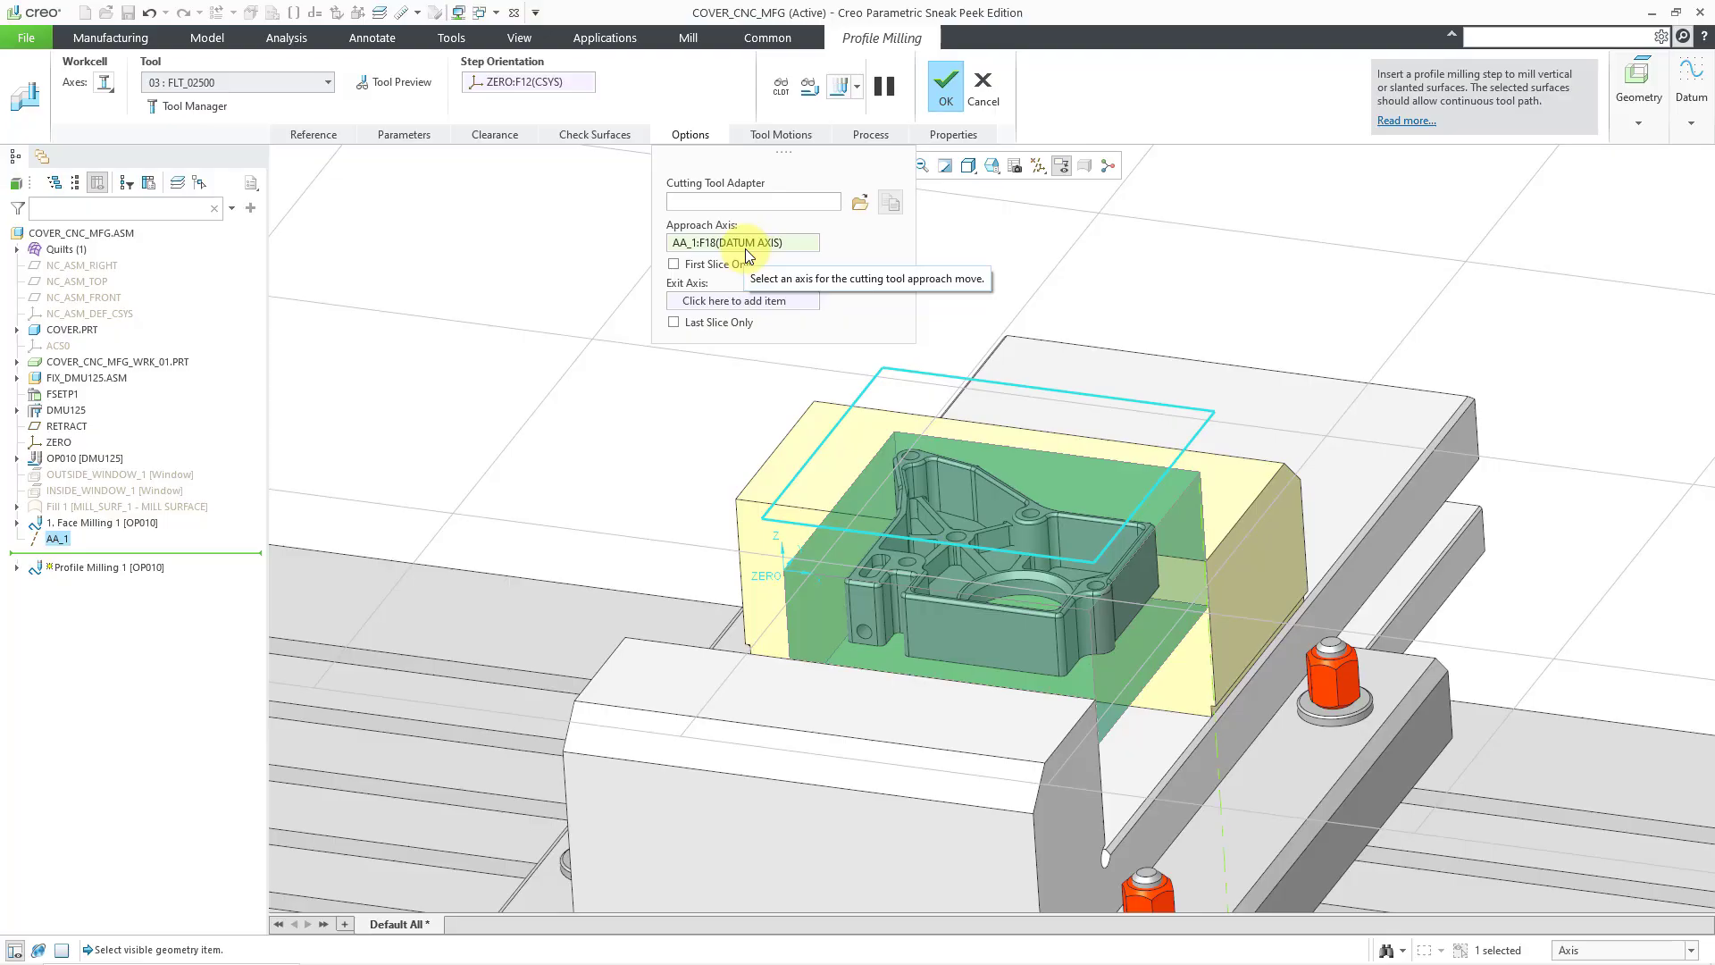
left_click(1038, 167)
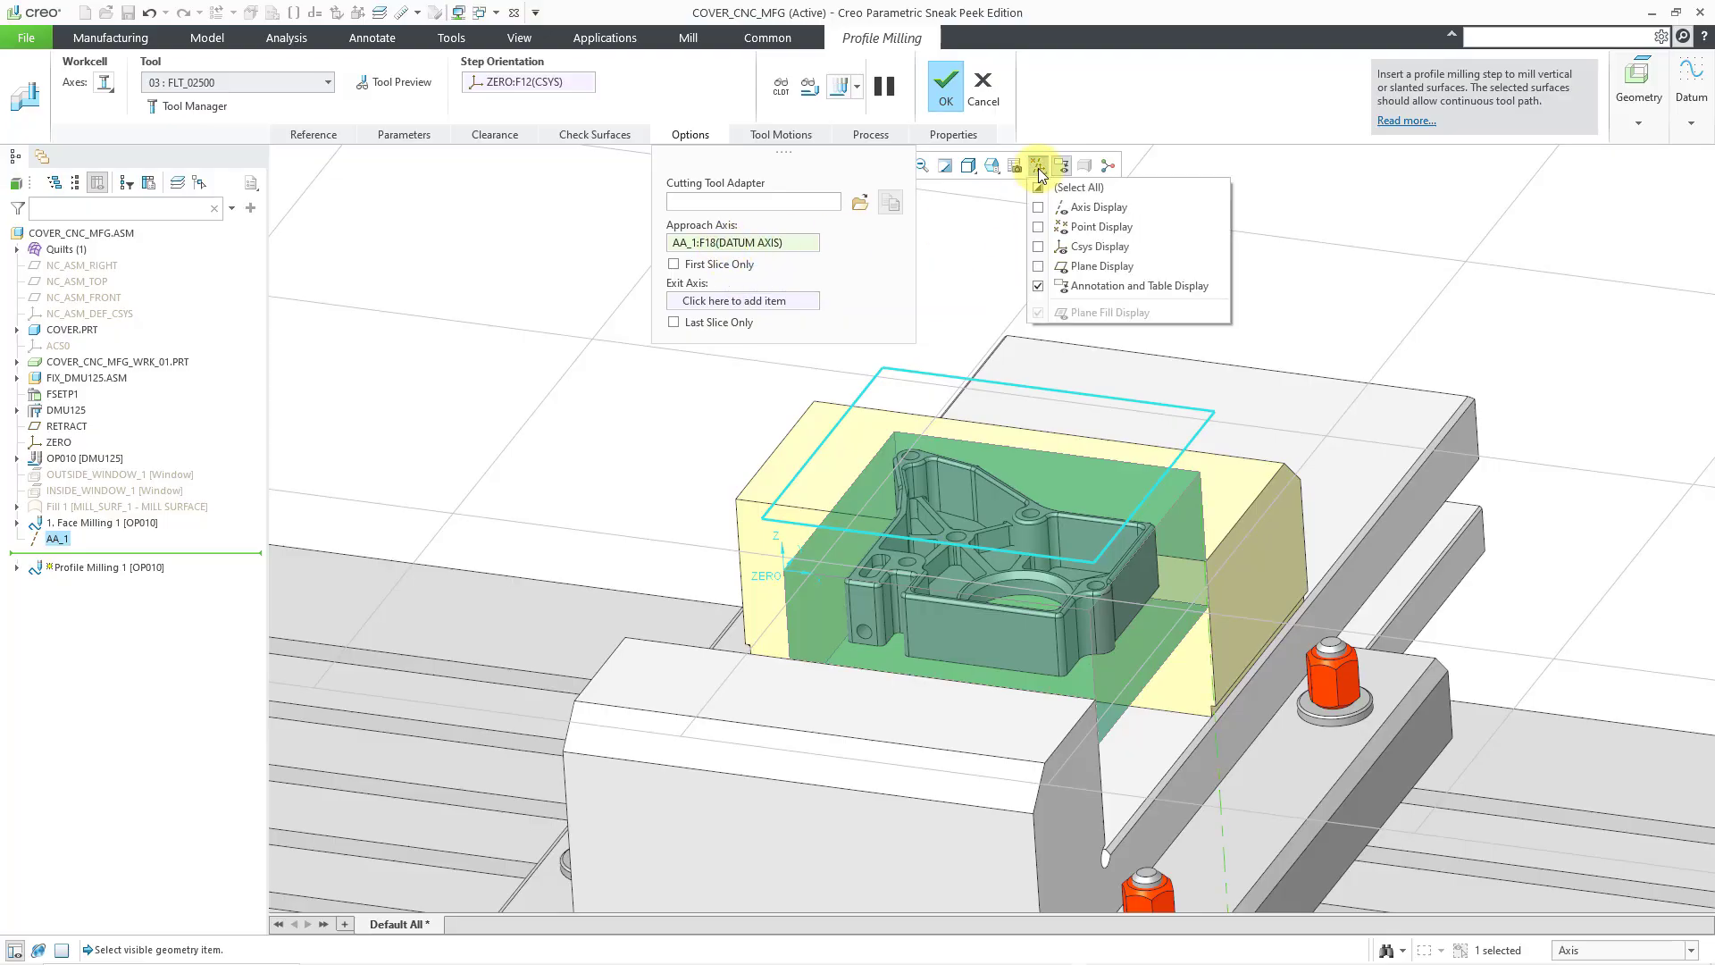
left_click(1081, 211)
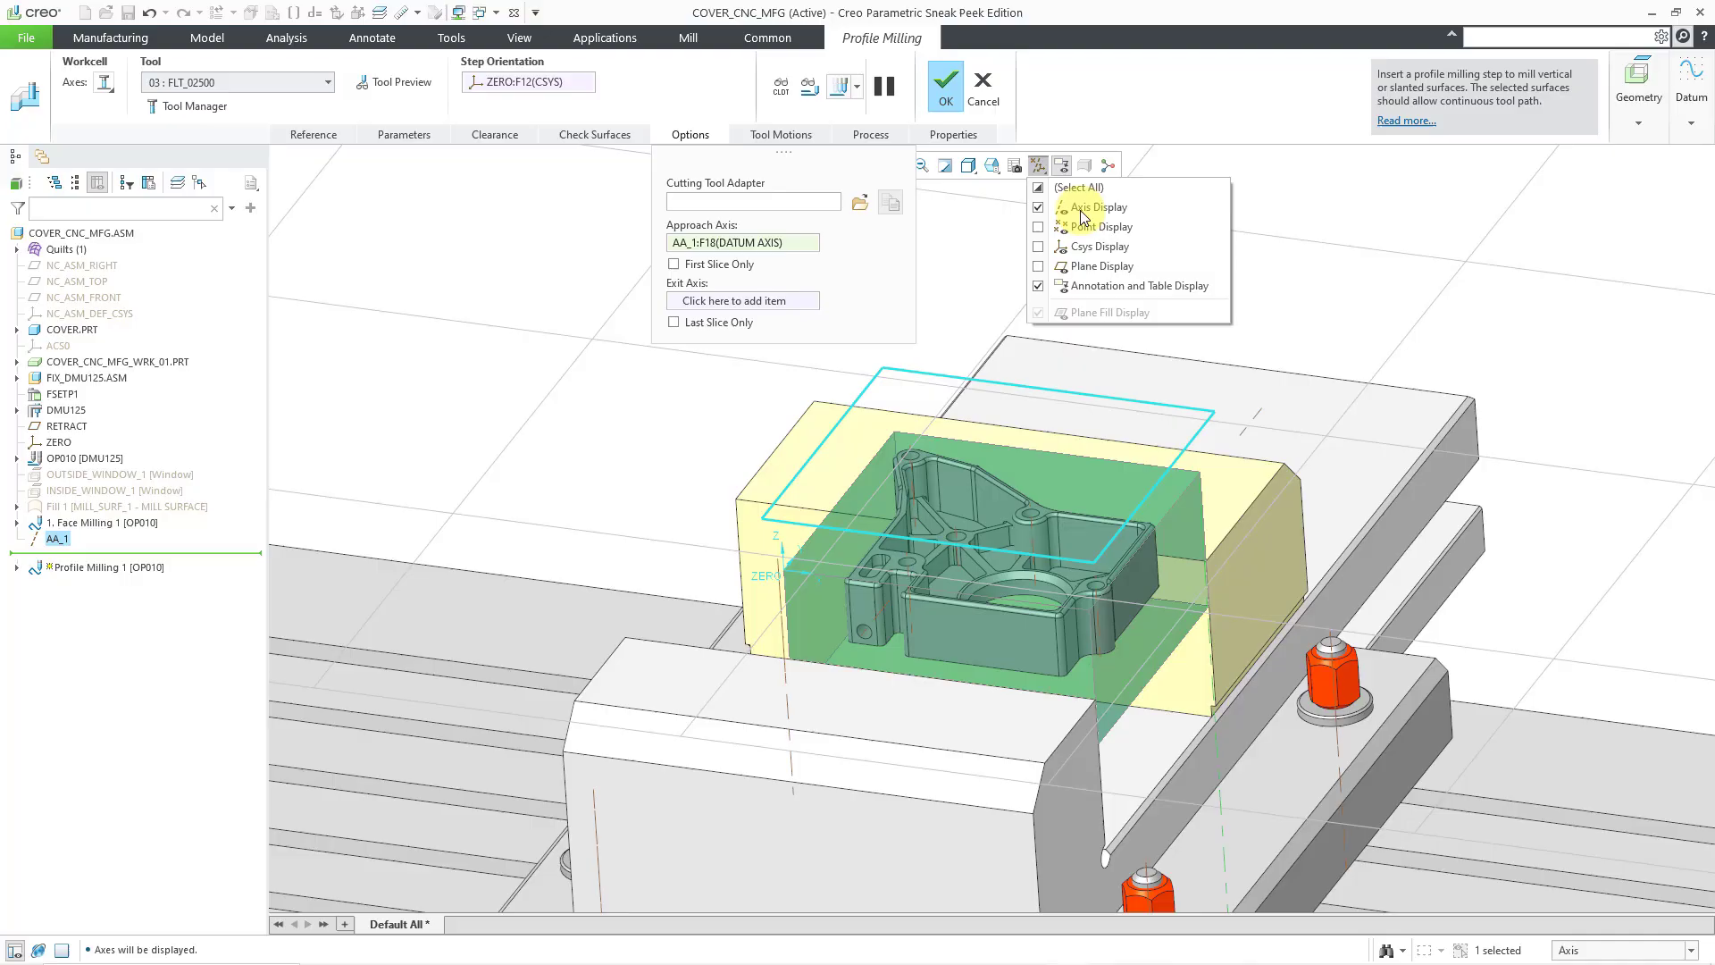
left_click(748, 301)
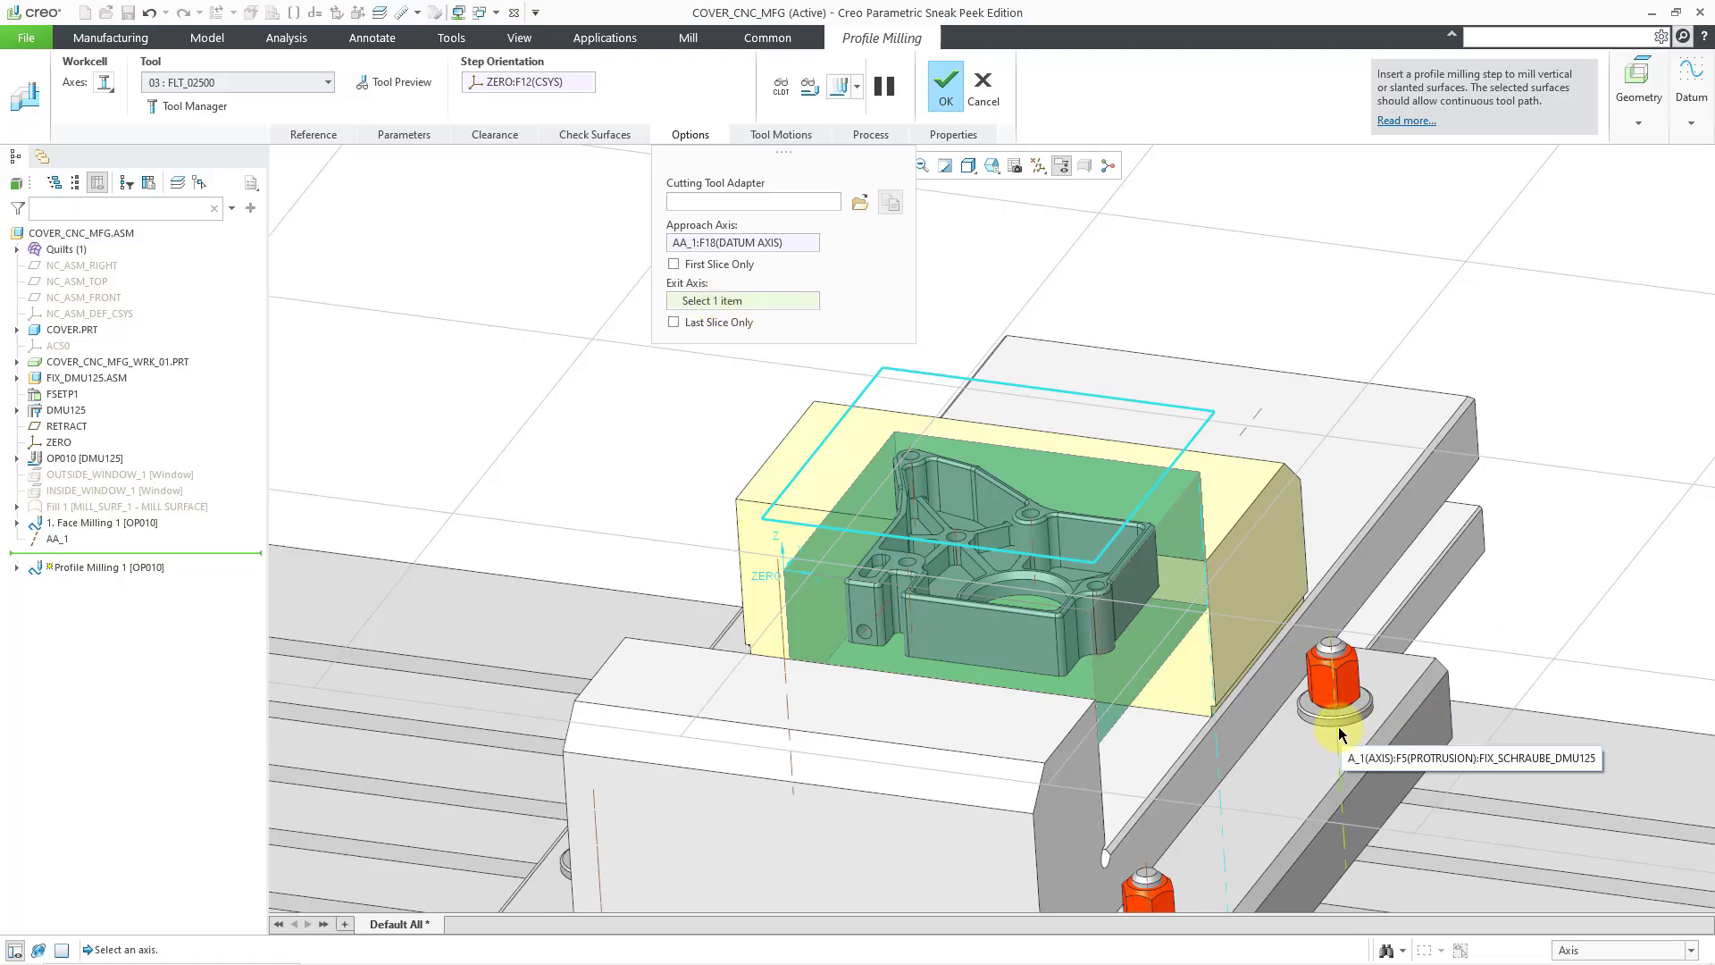
left_click(1214, 700)
middle_click_drag(1245, 561, 1242, 460)
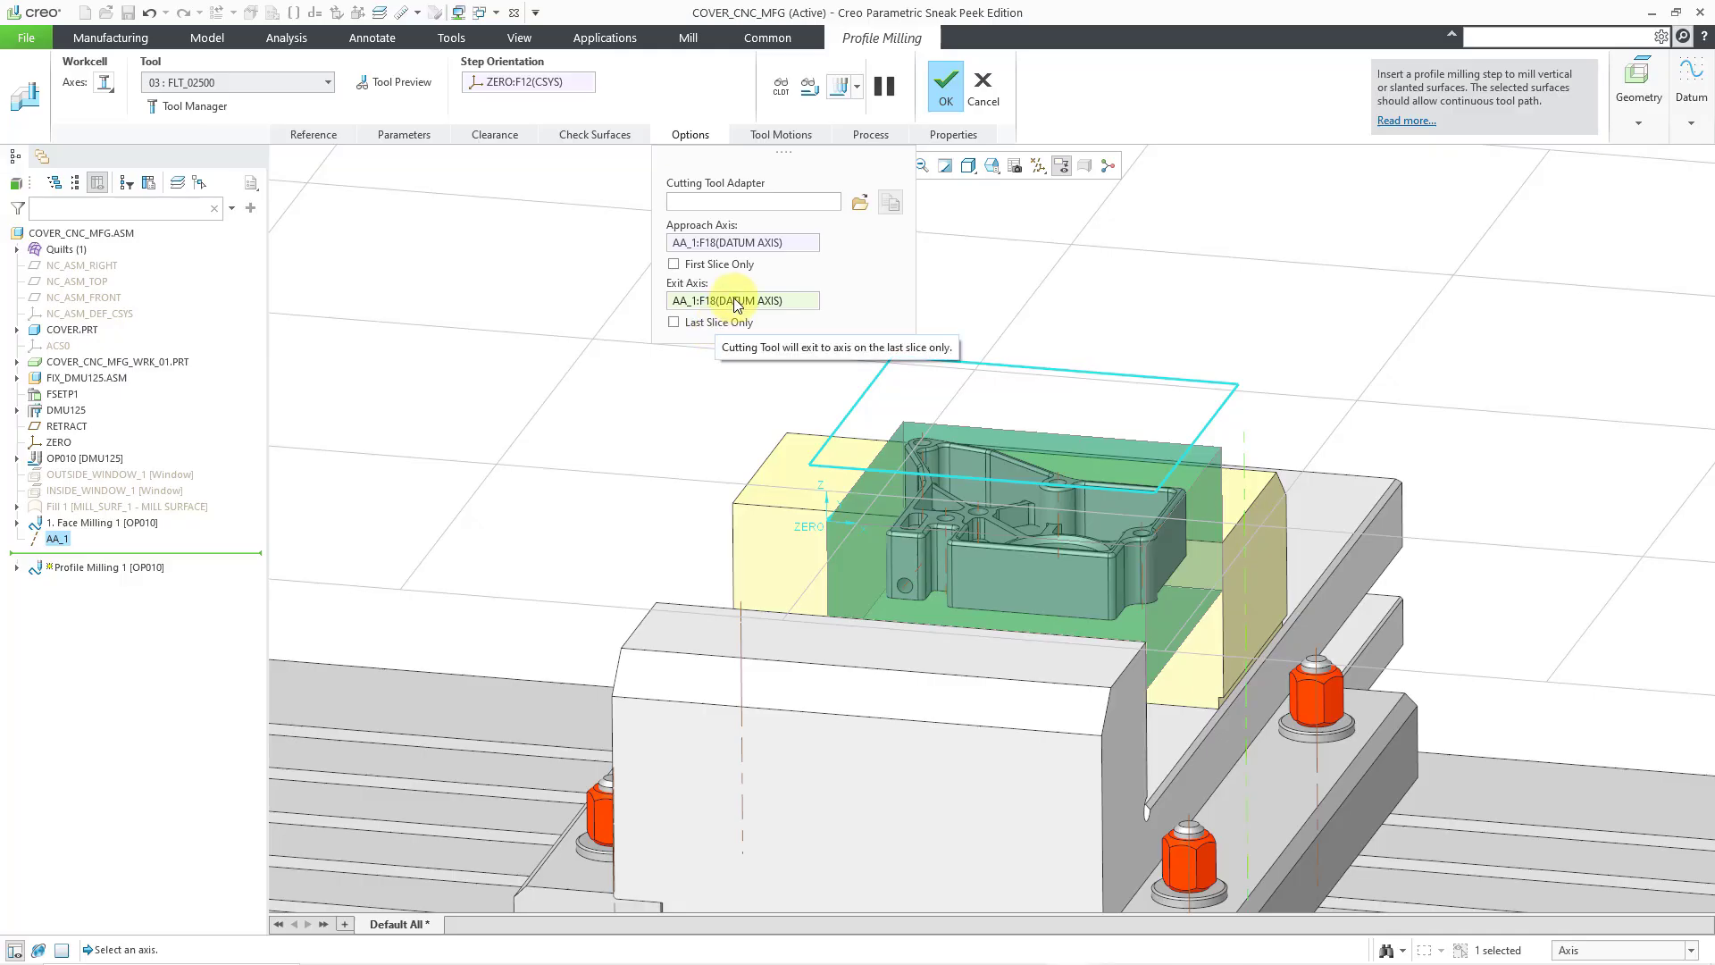
Step: Review the Tool Motions and Process panels, then the Properties showing name Profile_Milling_1
left_click(783, 136)
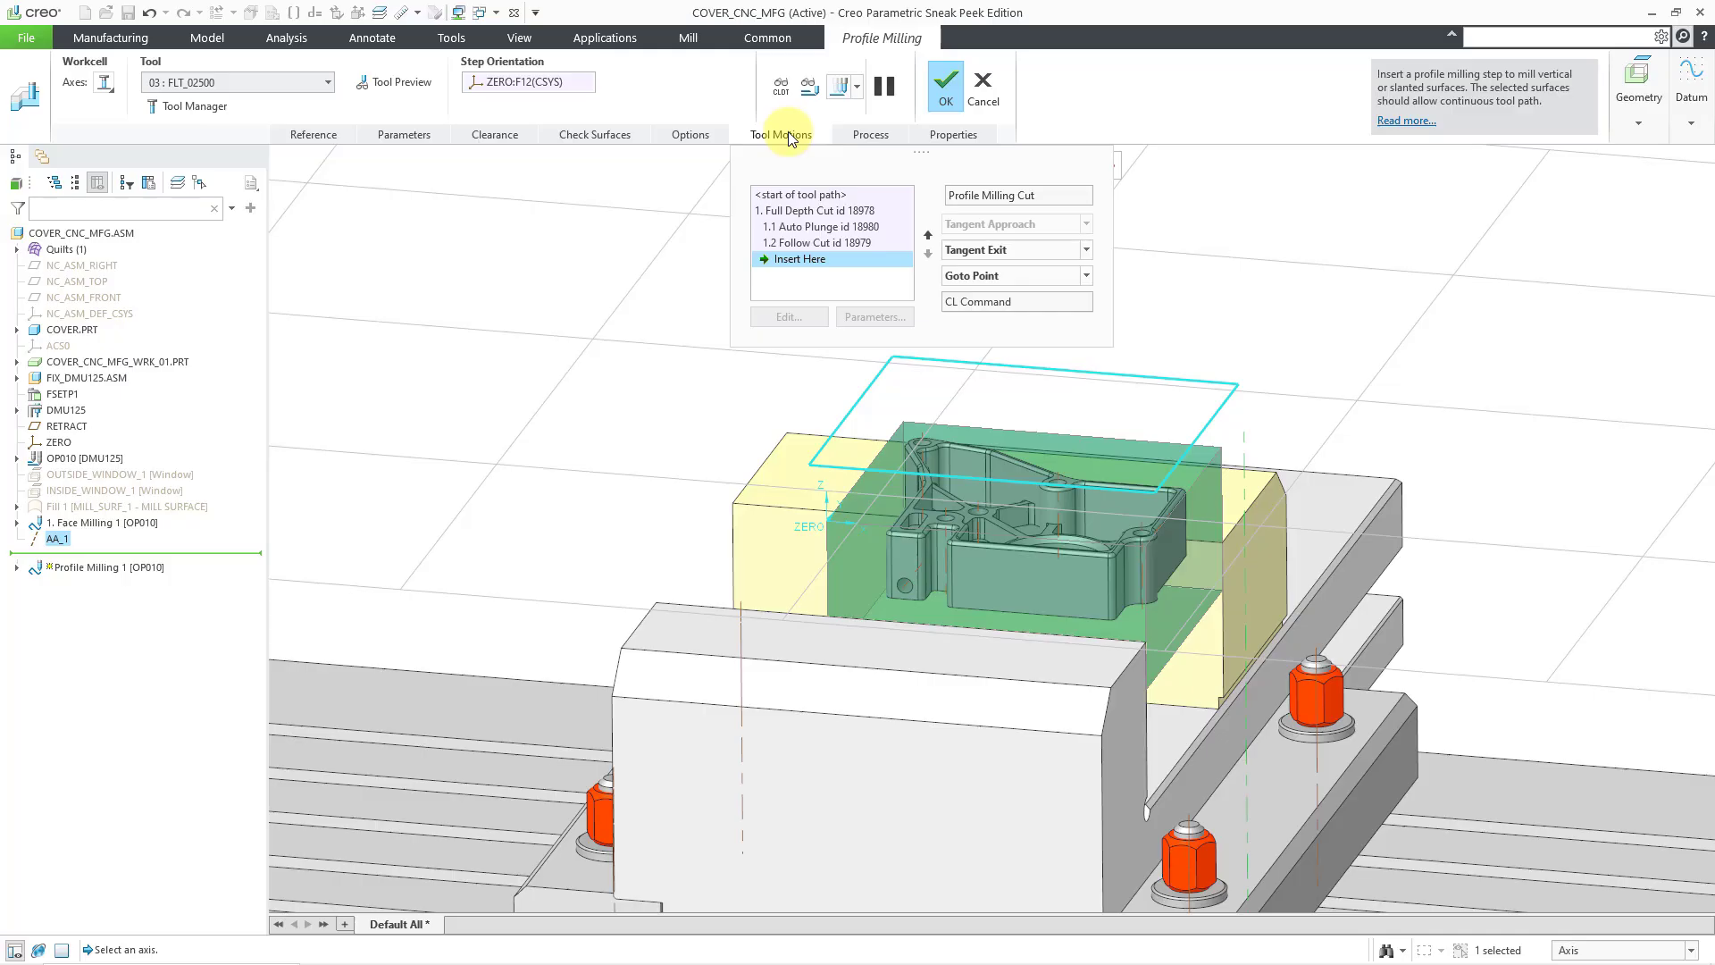
left_click(872, 134)
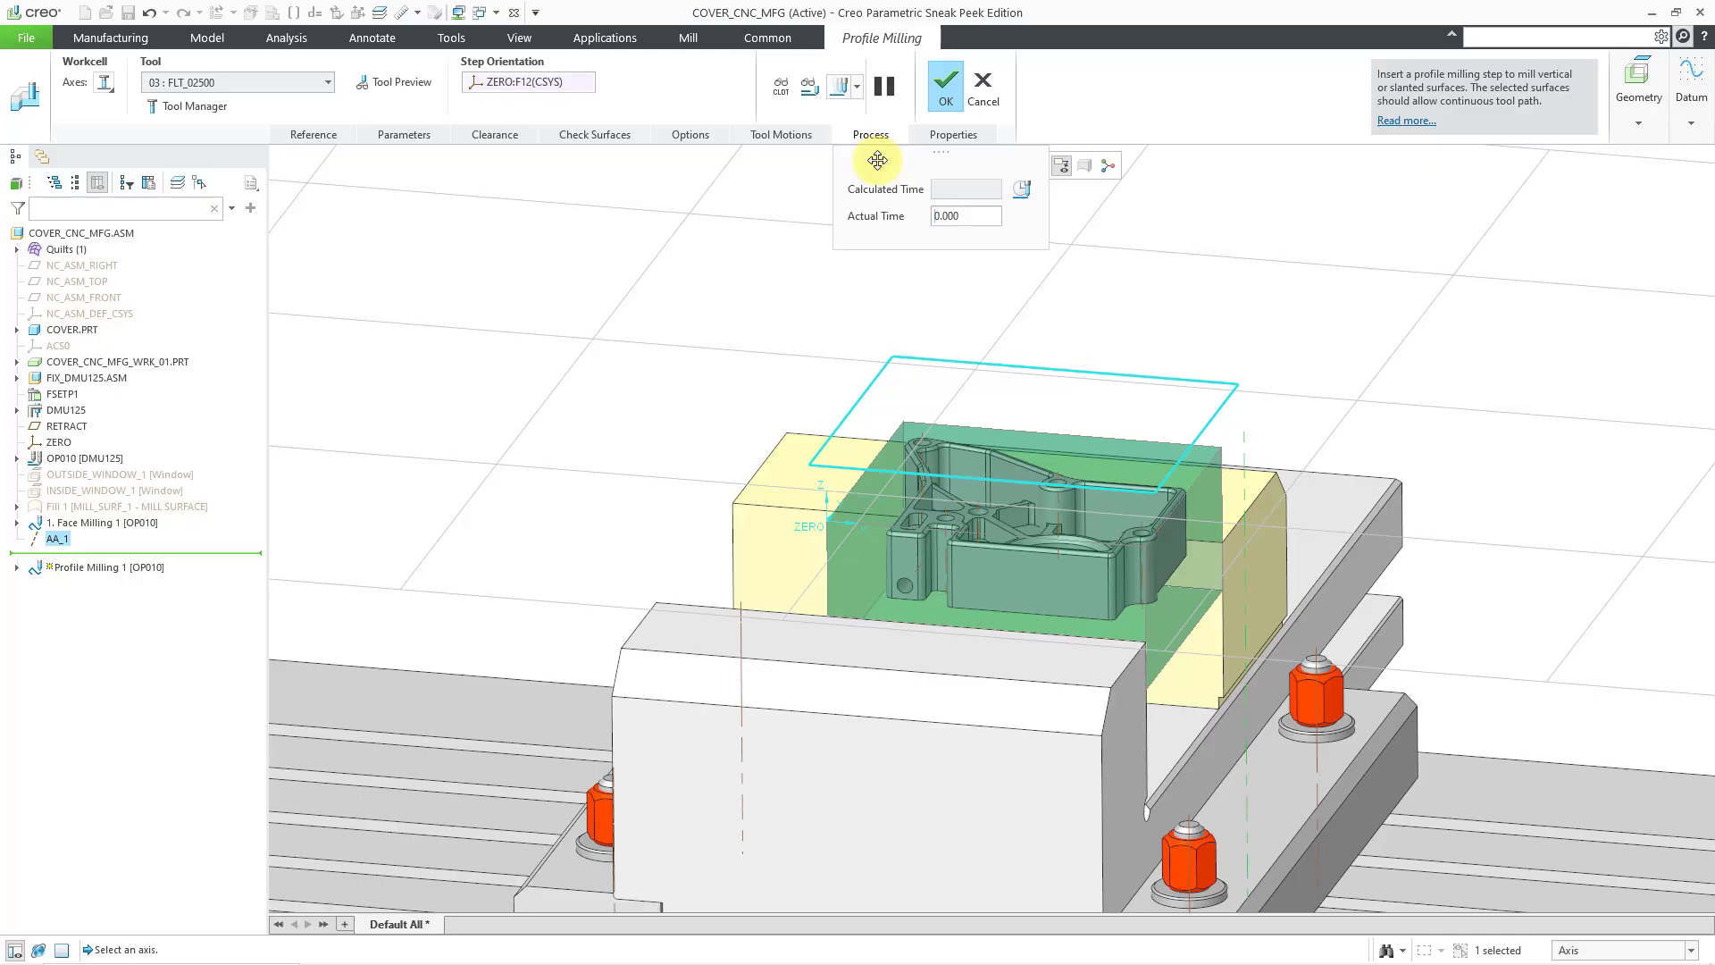
left_click(951, 136)
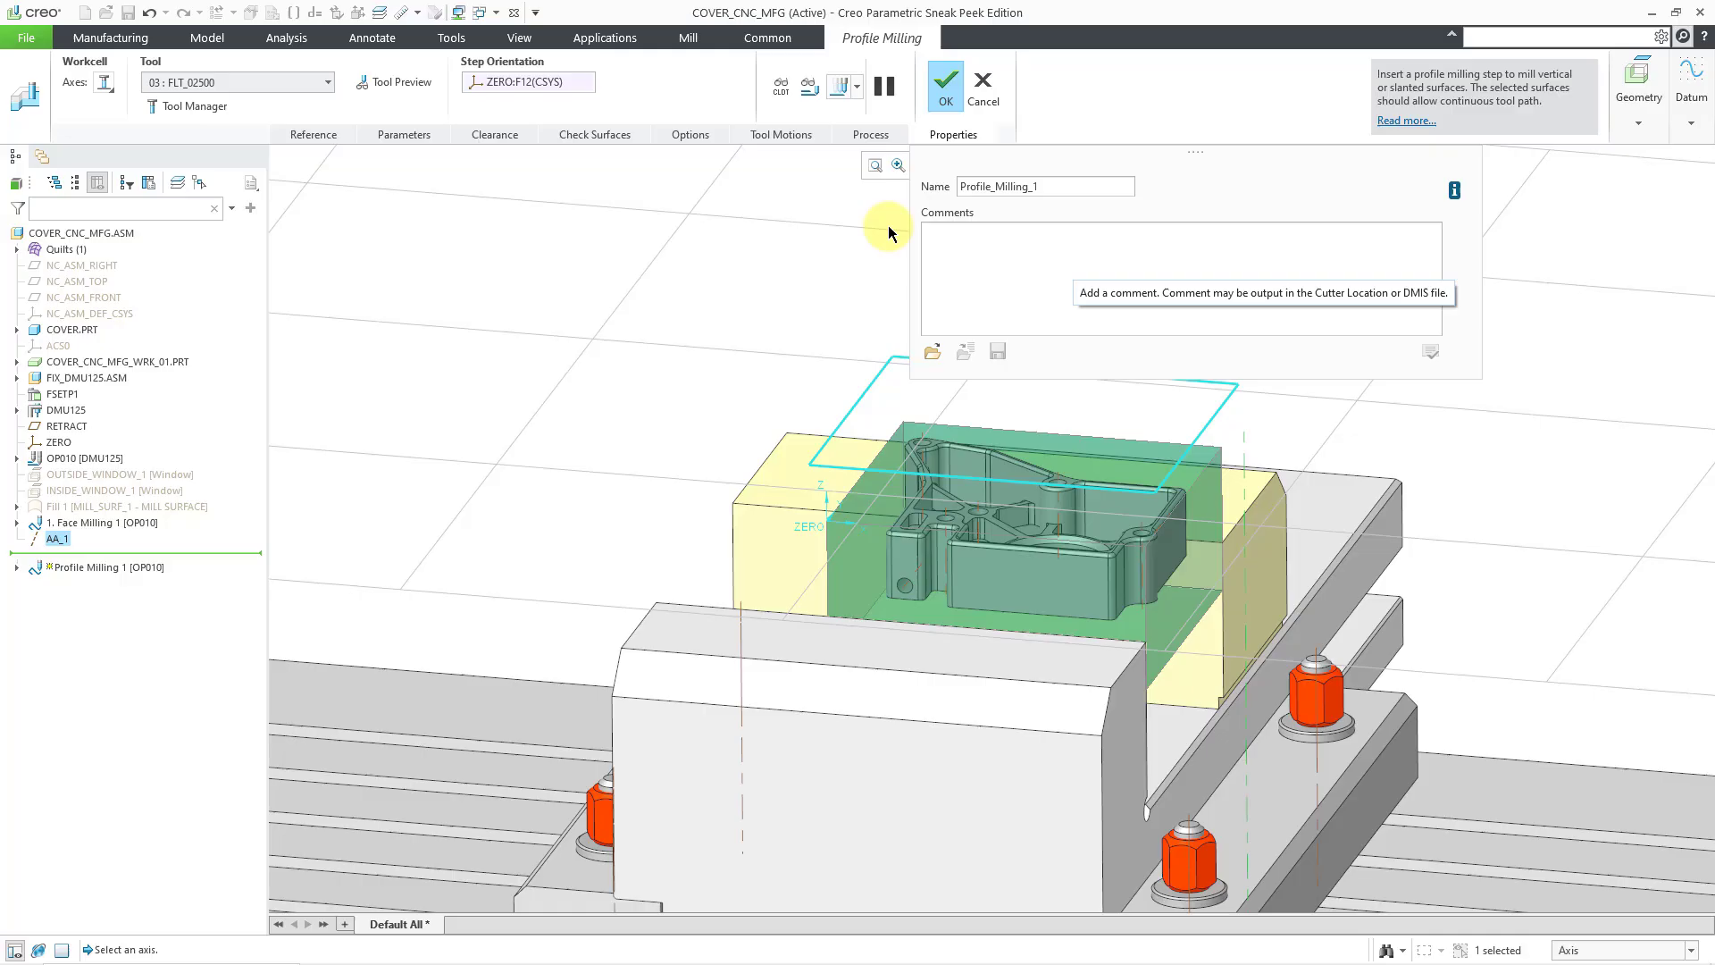
Step: Review the CL data listing, then preview the stacked toolpath passes around the cover
left_click(780, 89)
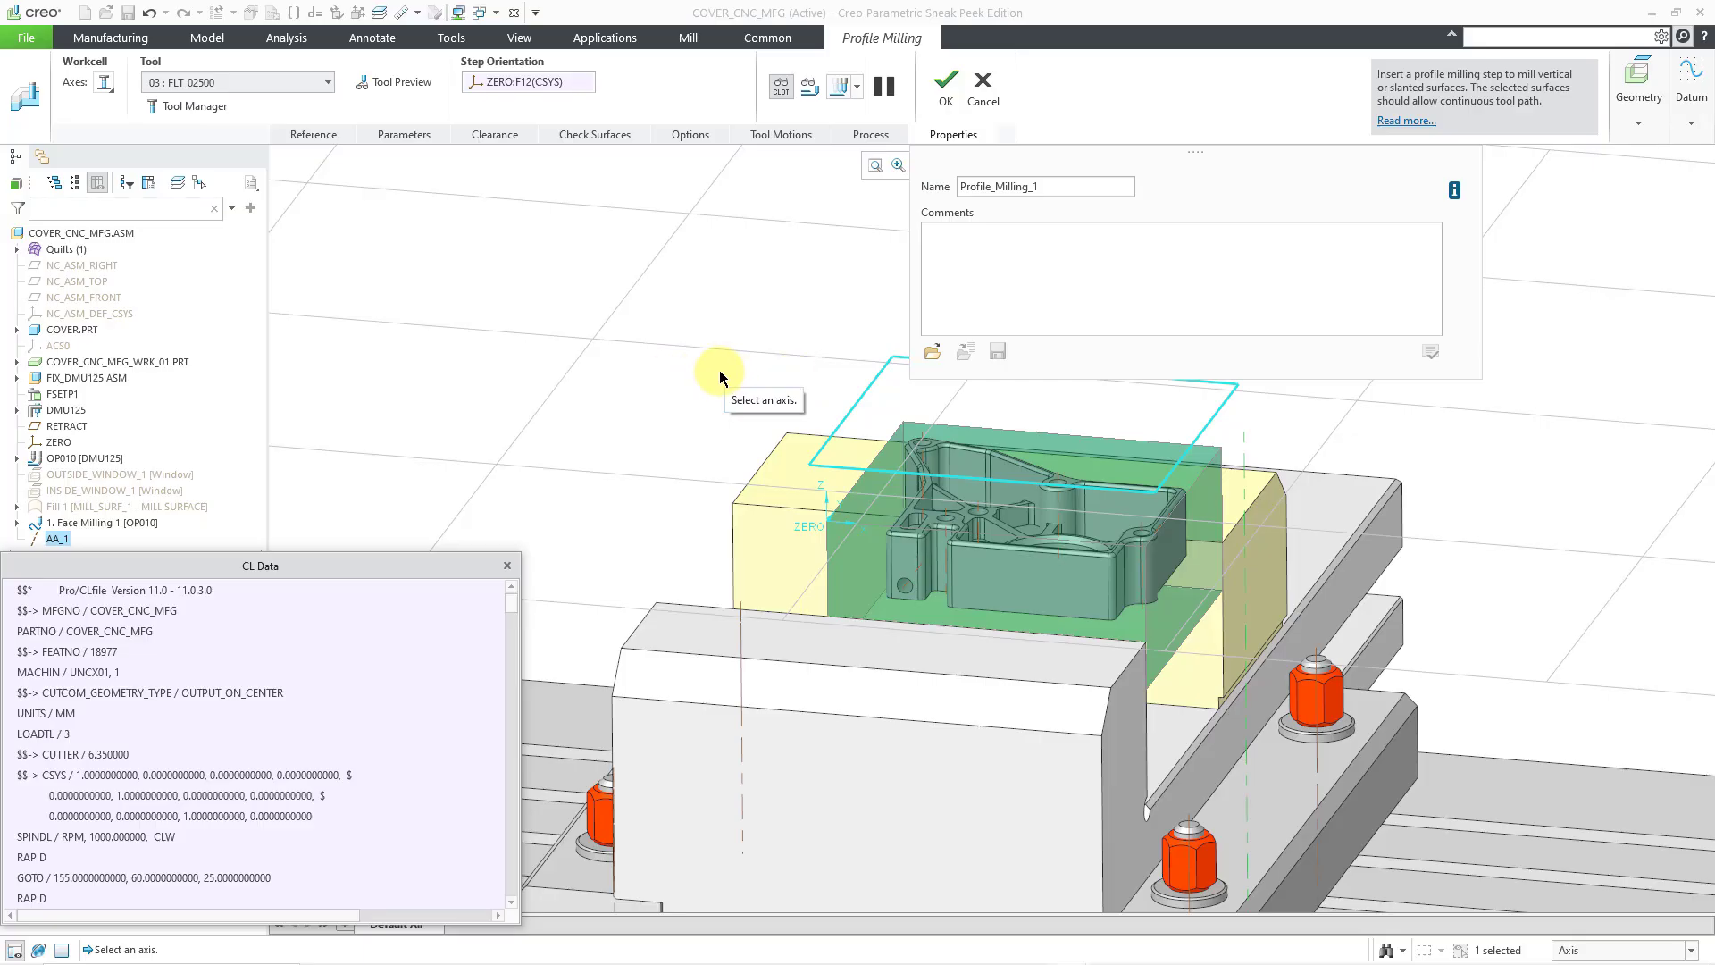
mouse_move(689, 375)
middle_mouse_down()
mouse_move(716, 383)
mouse_move(708, 397)
middle_mouse_up()
scroll(370, 698, "down", 8)
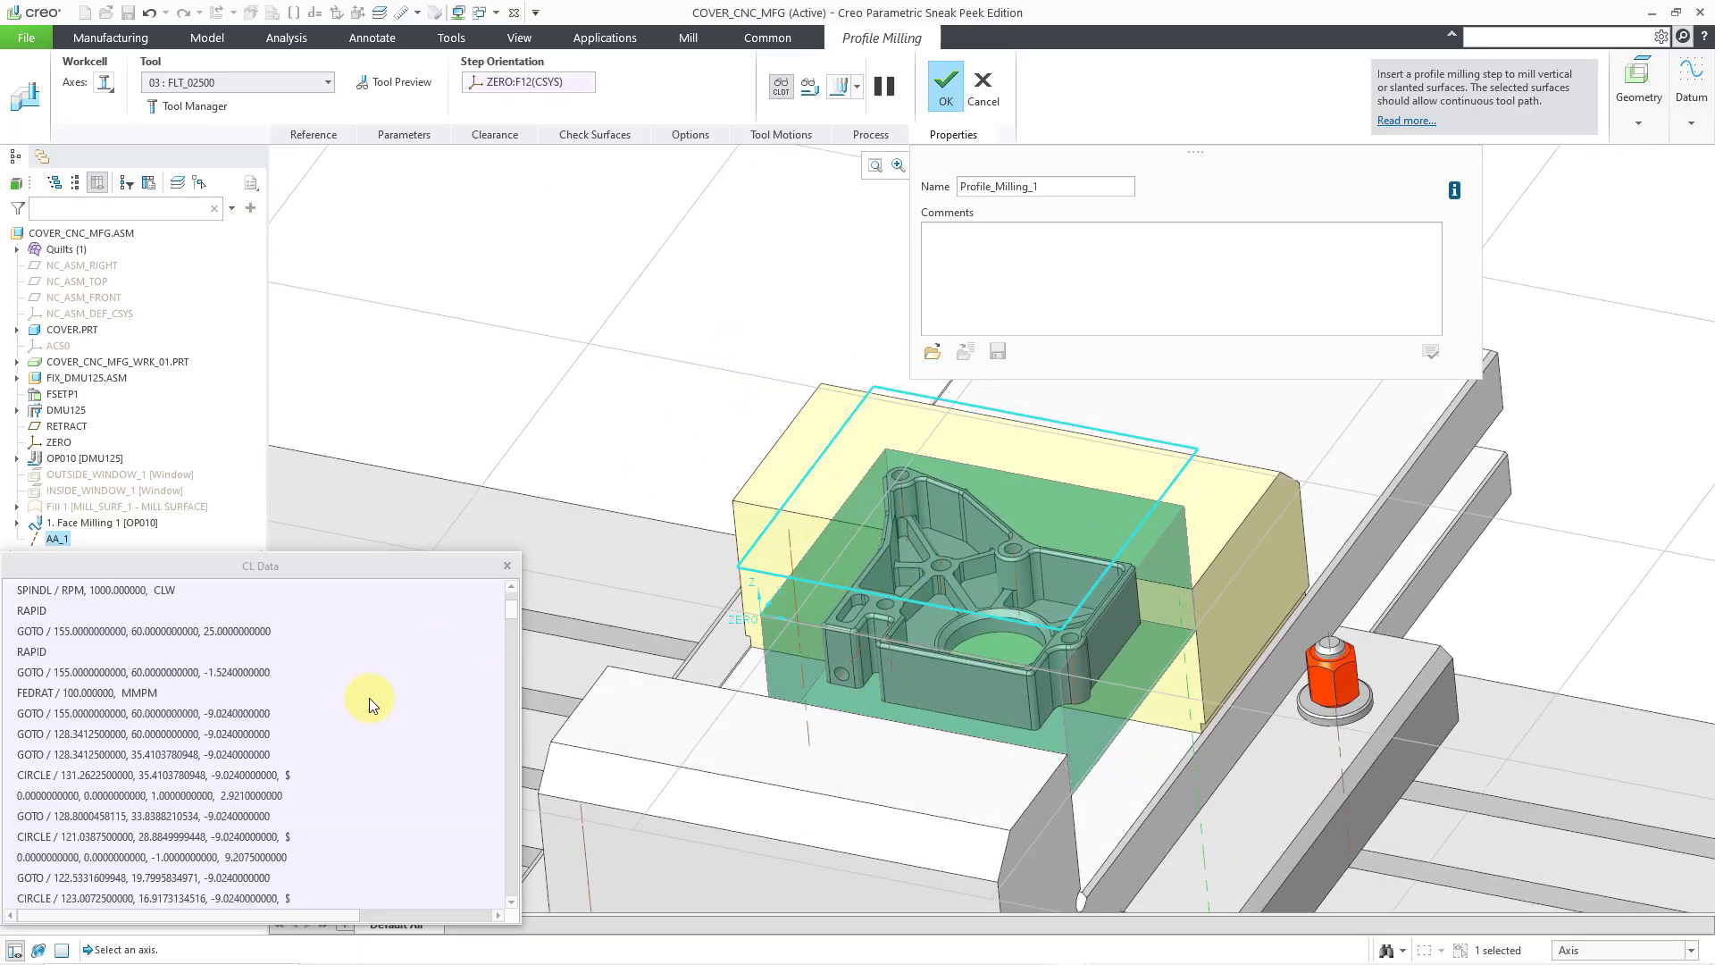
scroll(364, 692, "down", 8)
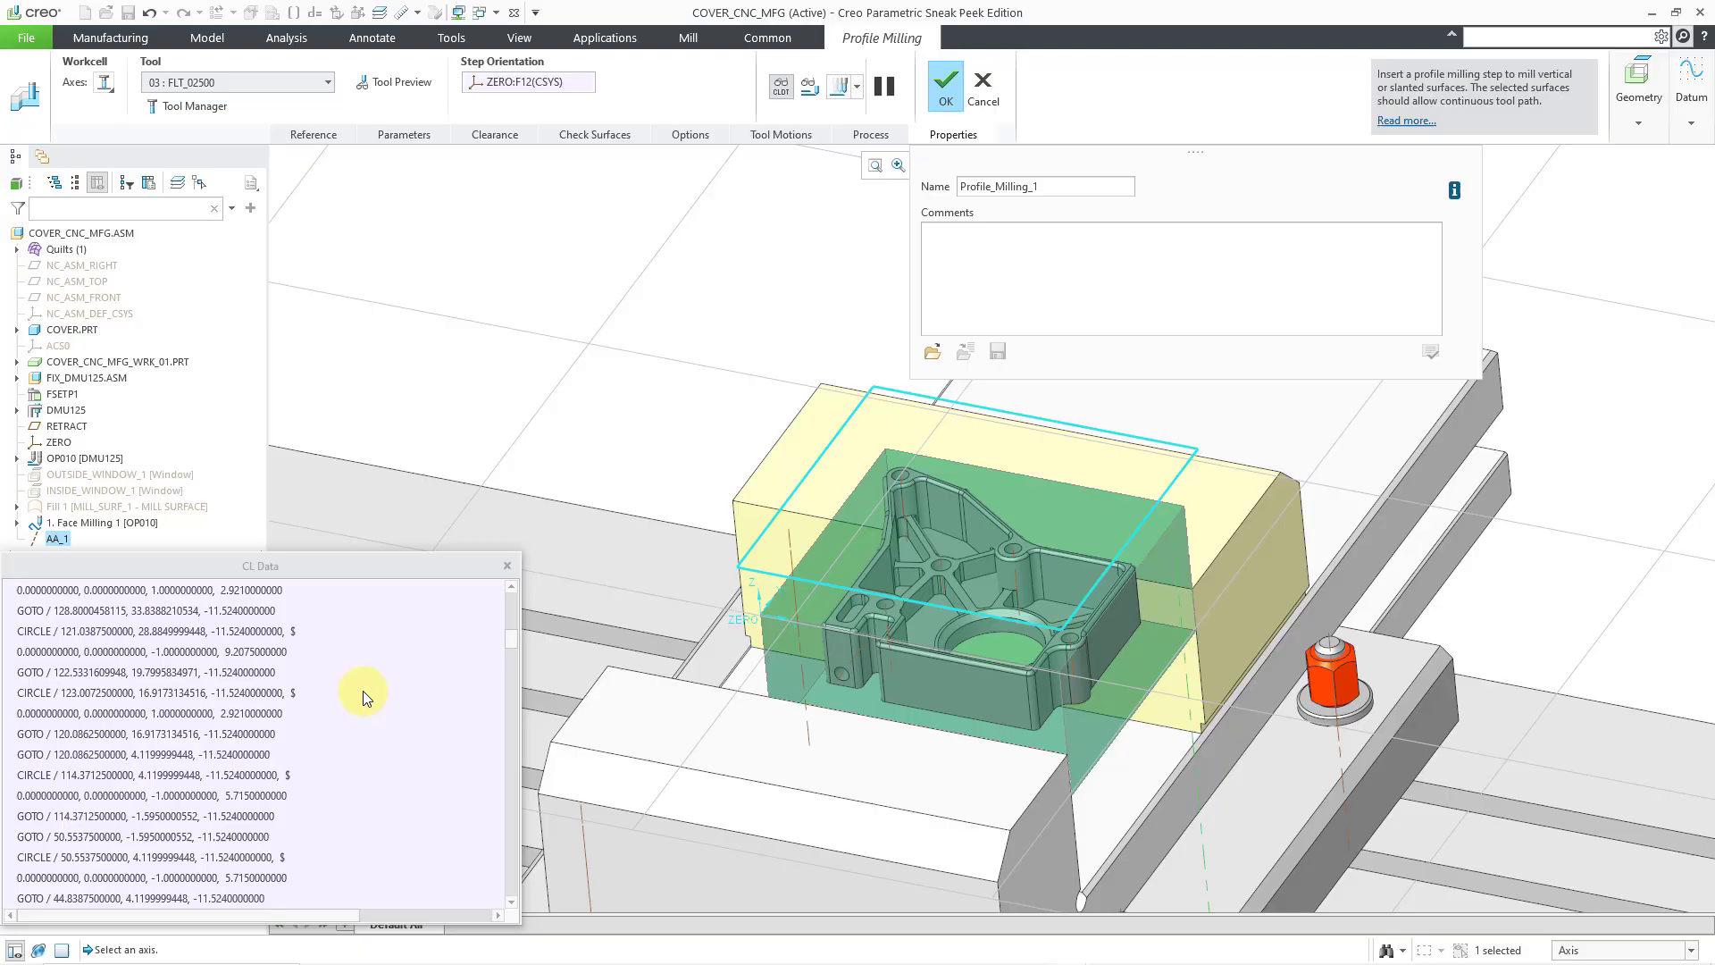
scroll(363, 690, "down", 6)
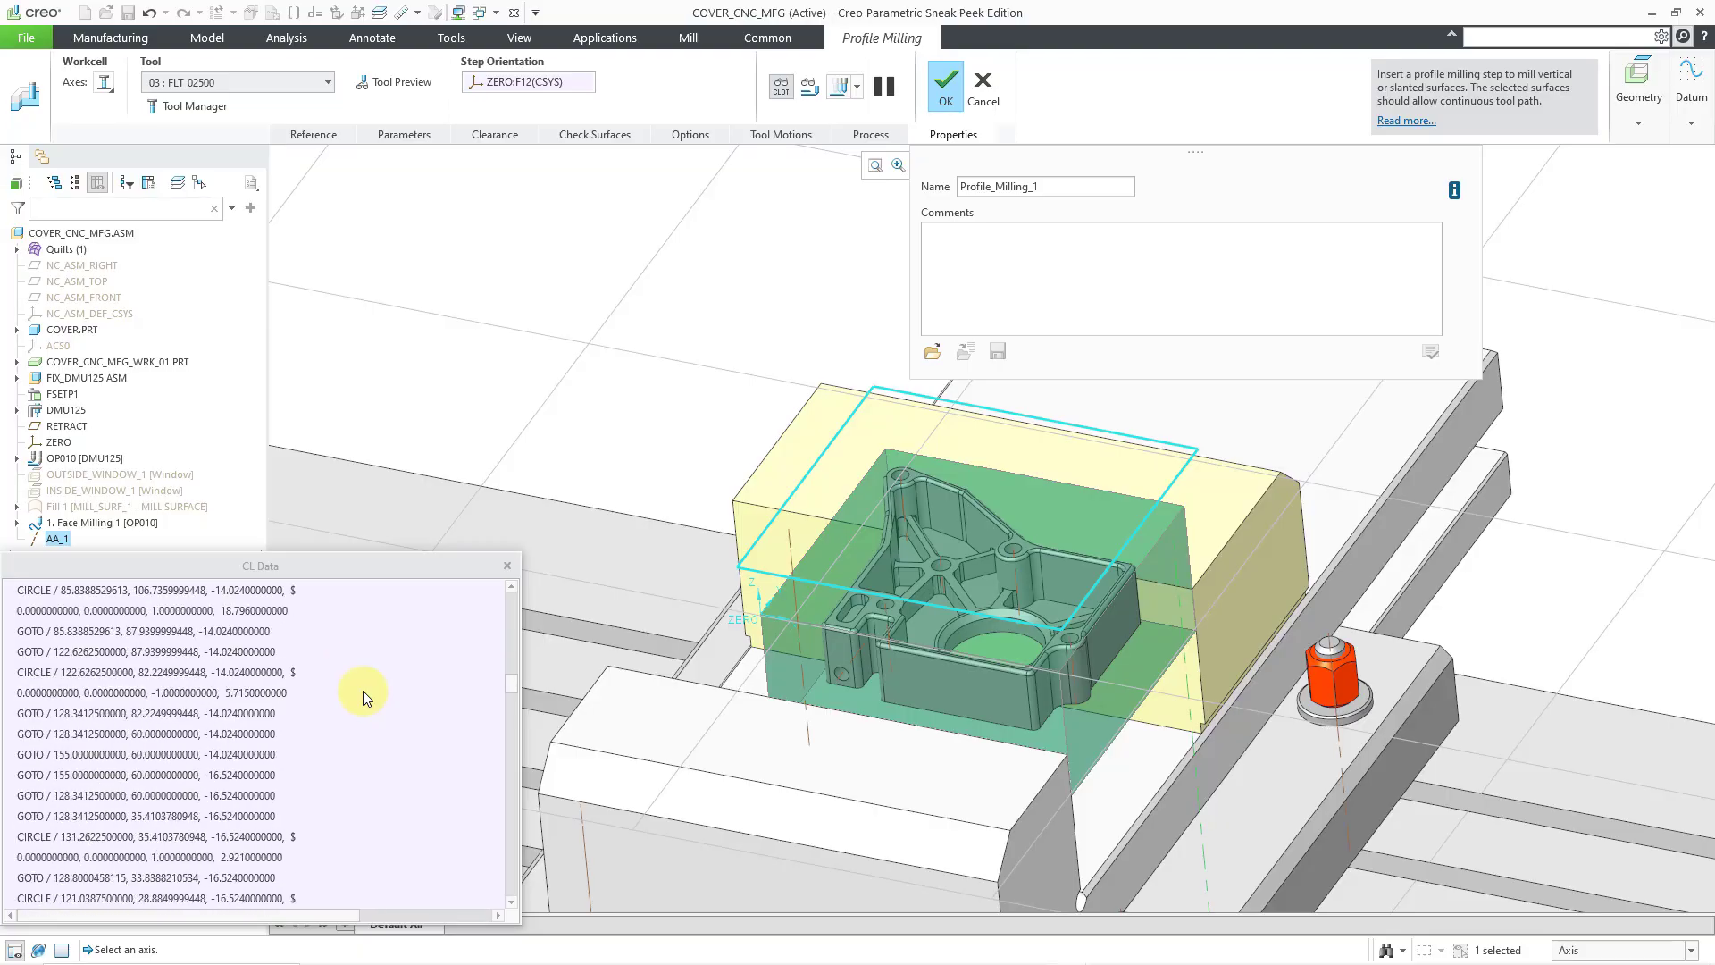
left_click(504, 566)
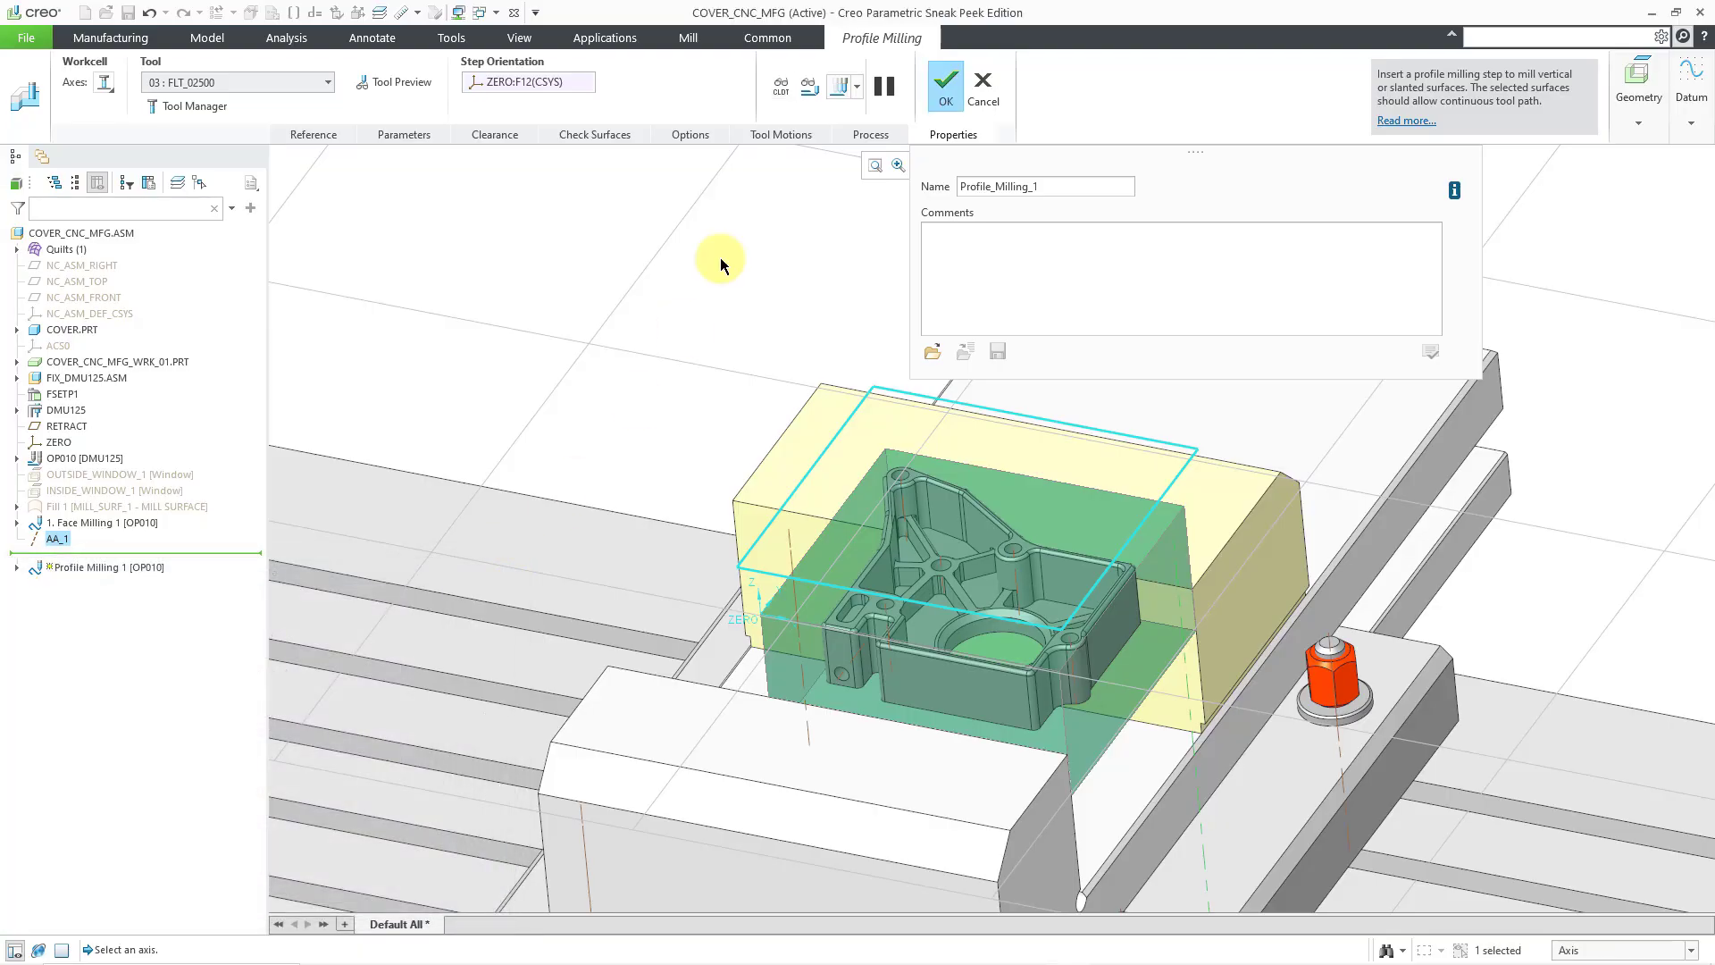
left_click(810, 96)
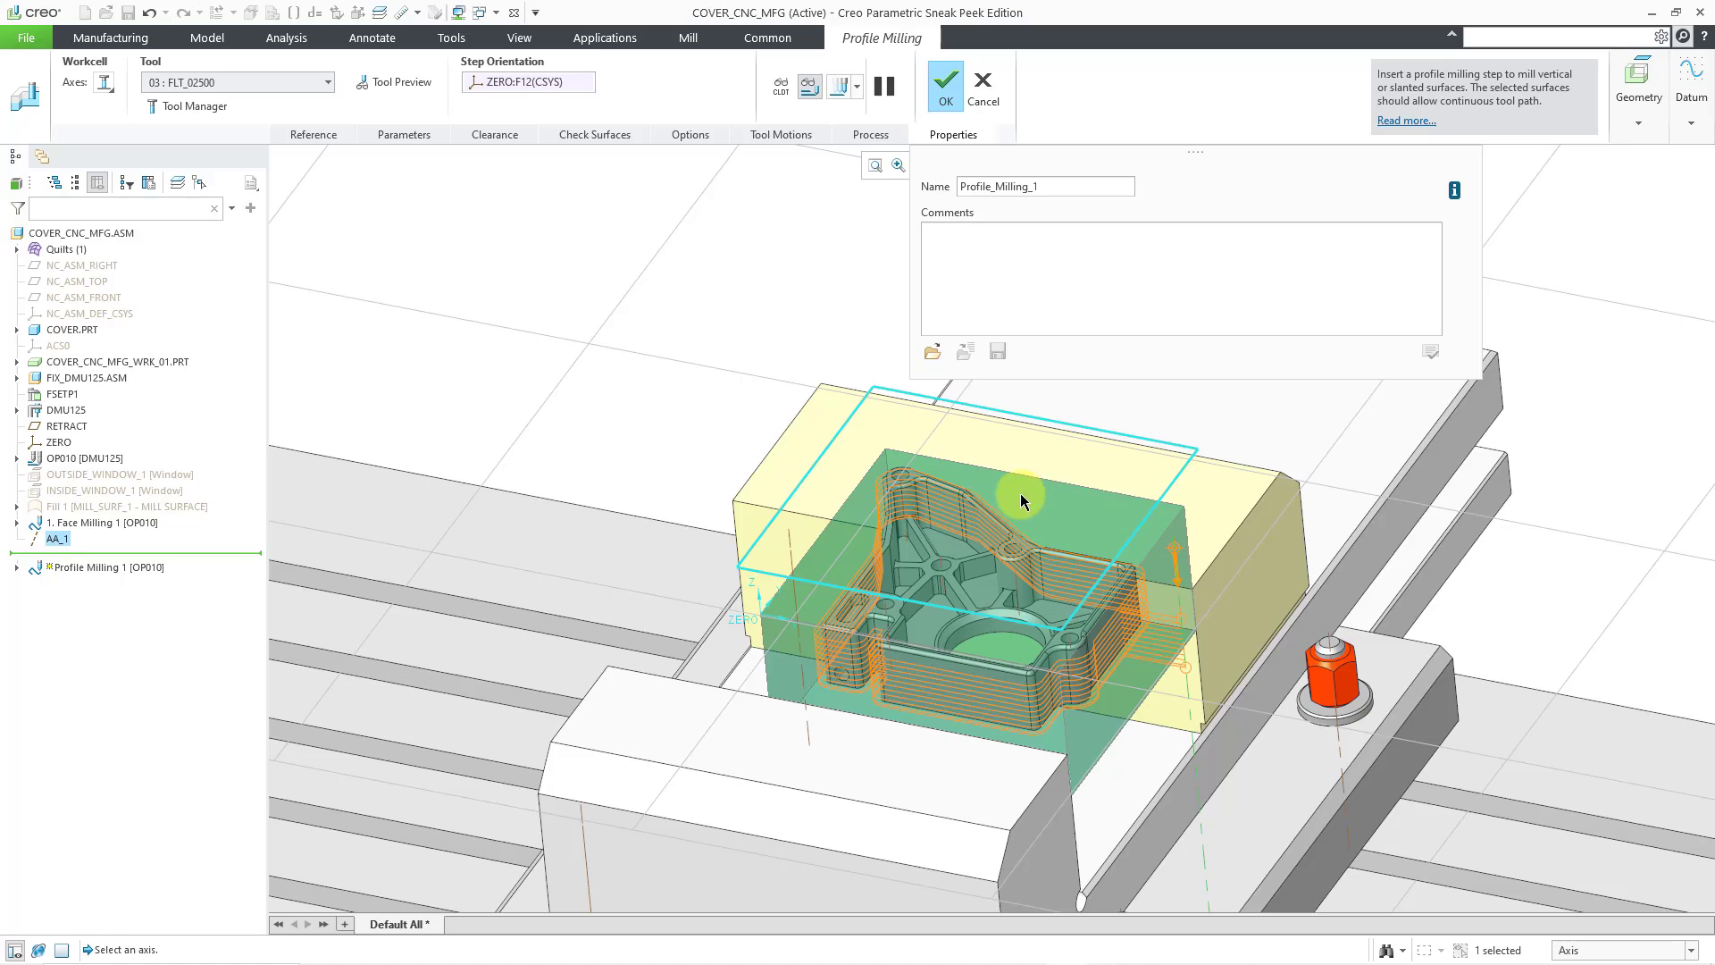
mouse_move(1026, 491)
middle_mouse_down()
mouse_move(1075, 490)
mouse_move(1040, 510)
middle_mouse_up()
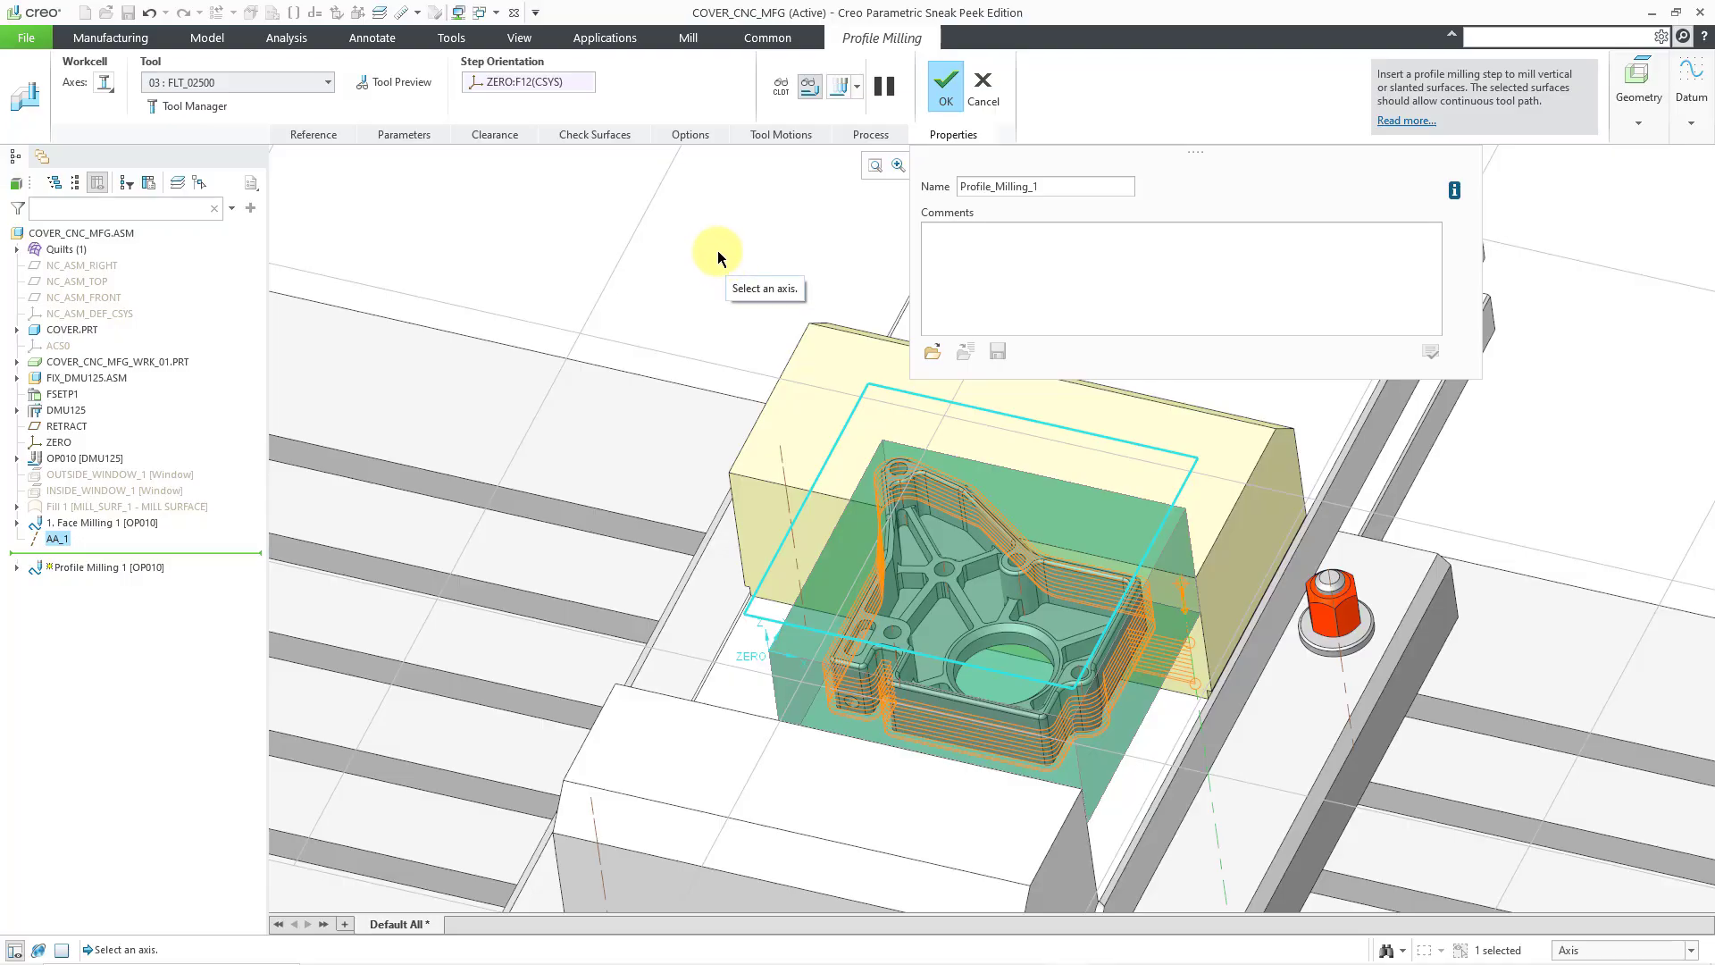
Step: Under Cut Depth and Allowances, set NUM_PROF_PASSES to 2 and PROF_INCREMENT to 3
left_click(424, 138)
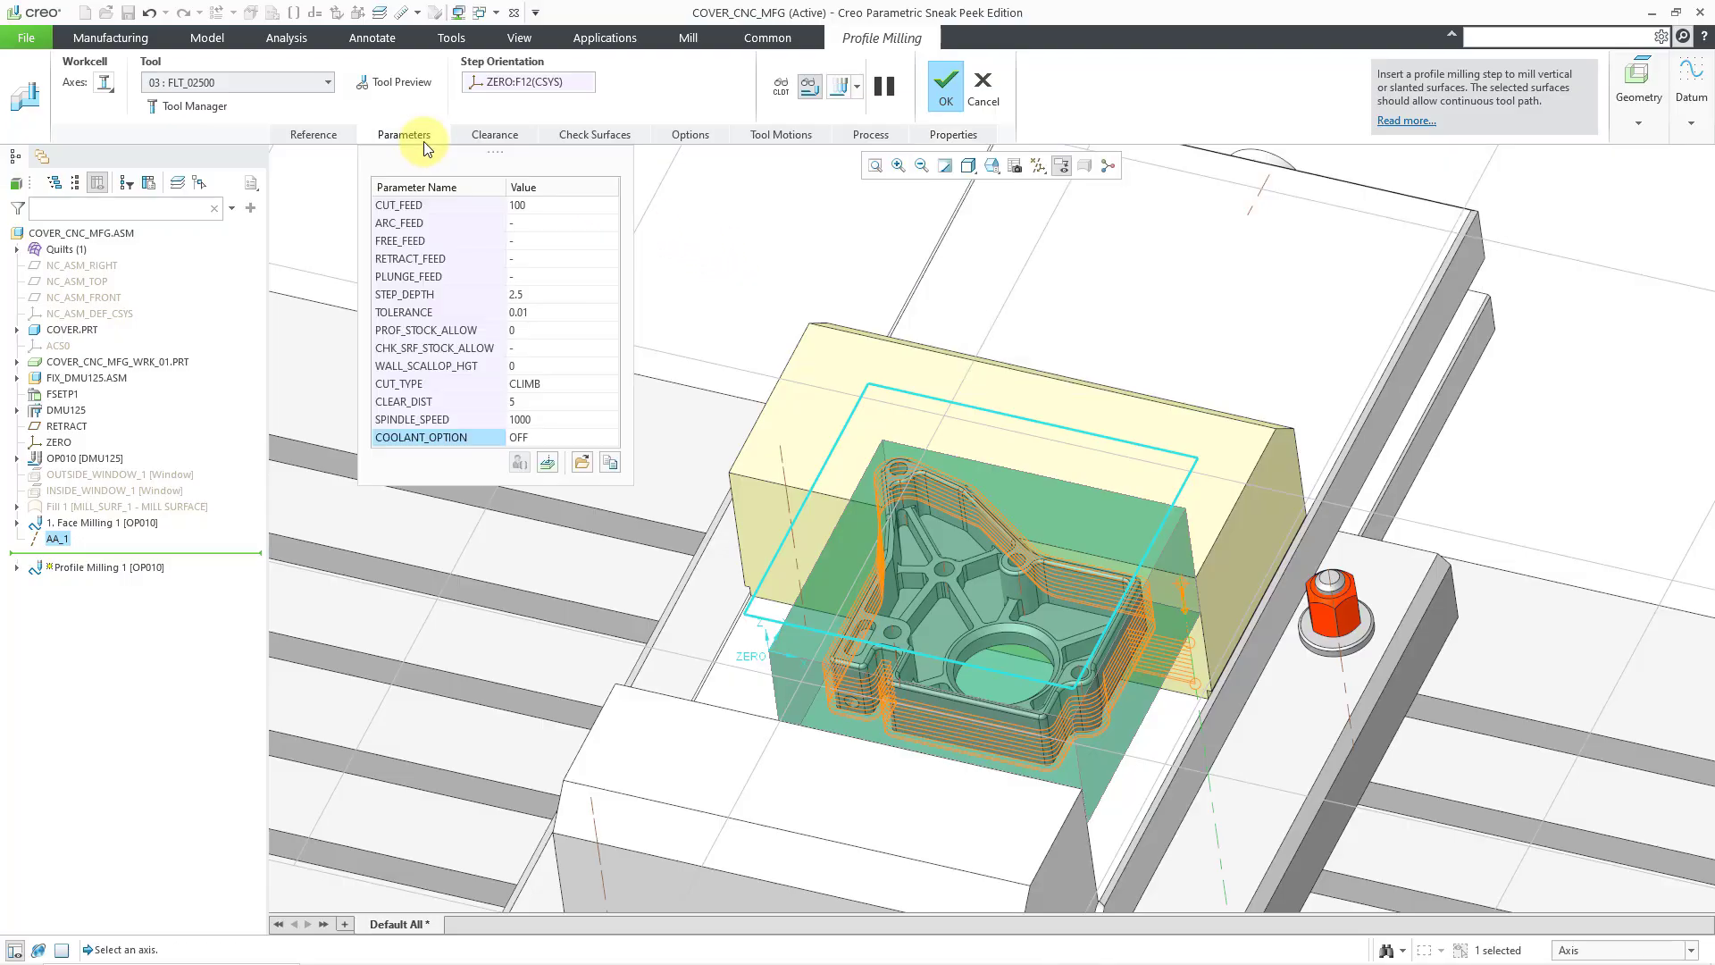
left_click(546, 465)
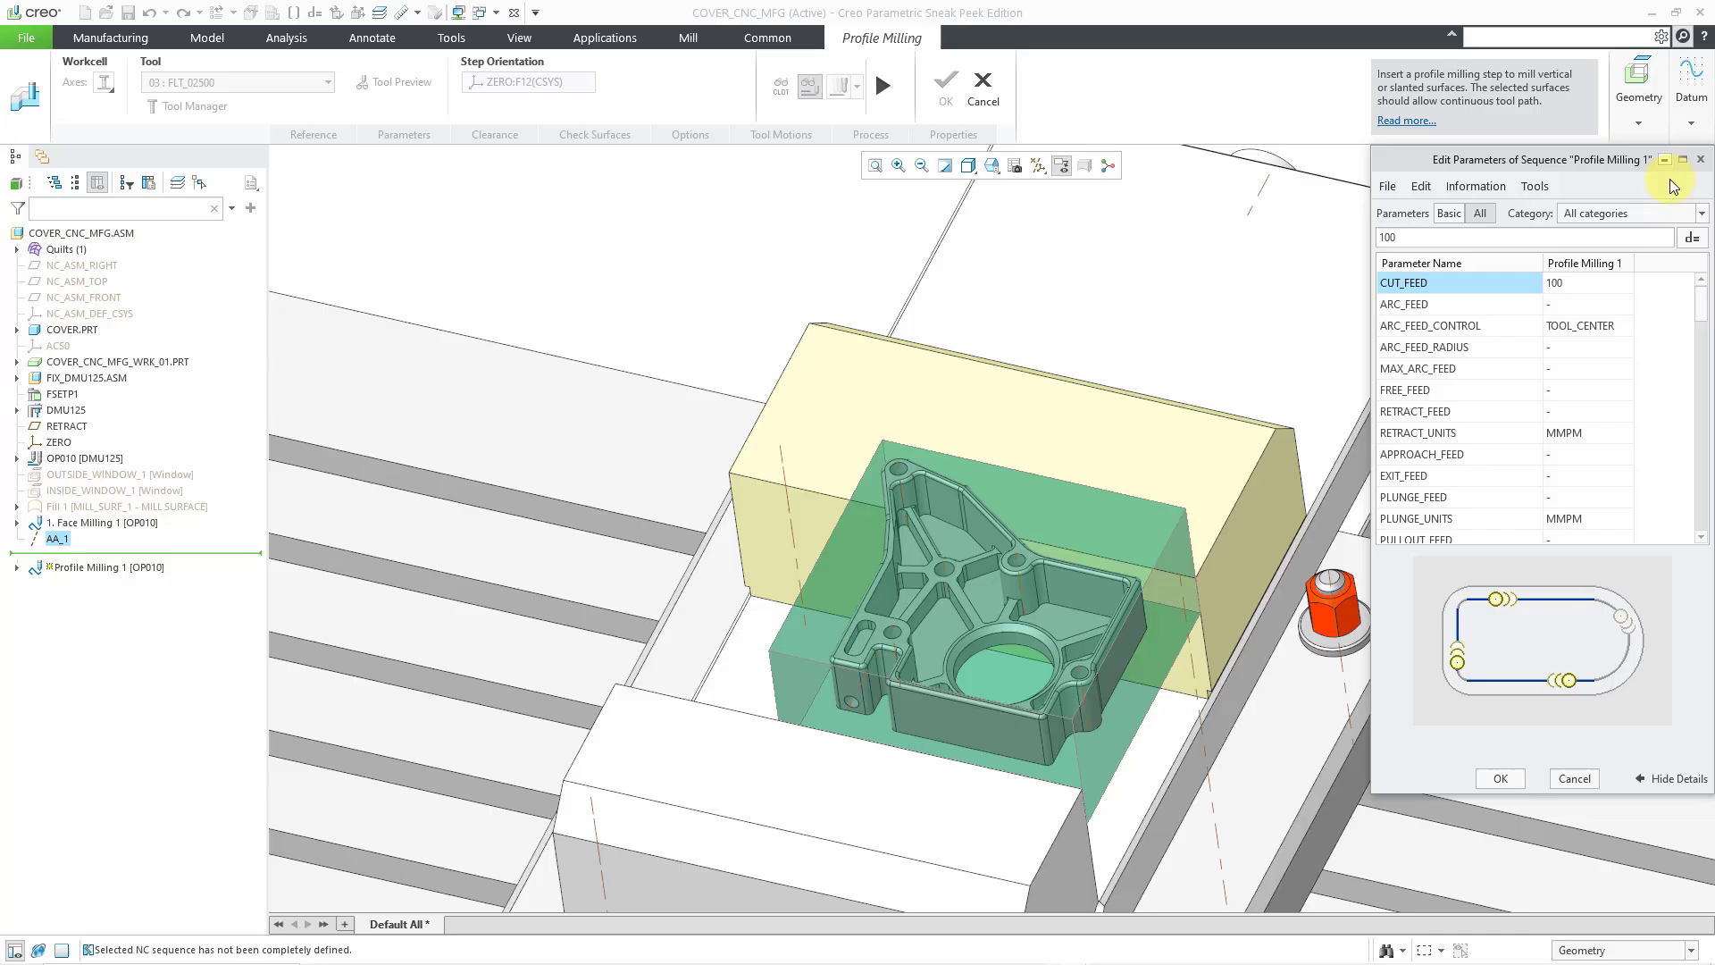
left_click(1652, 213)
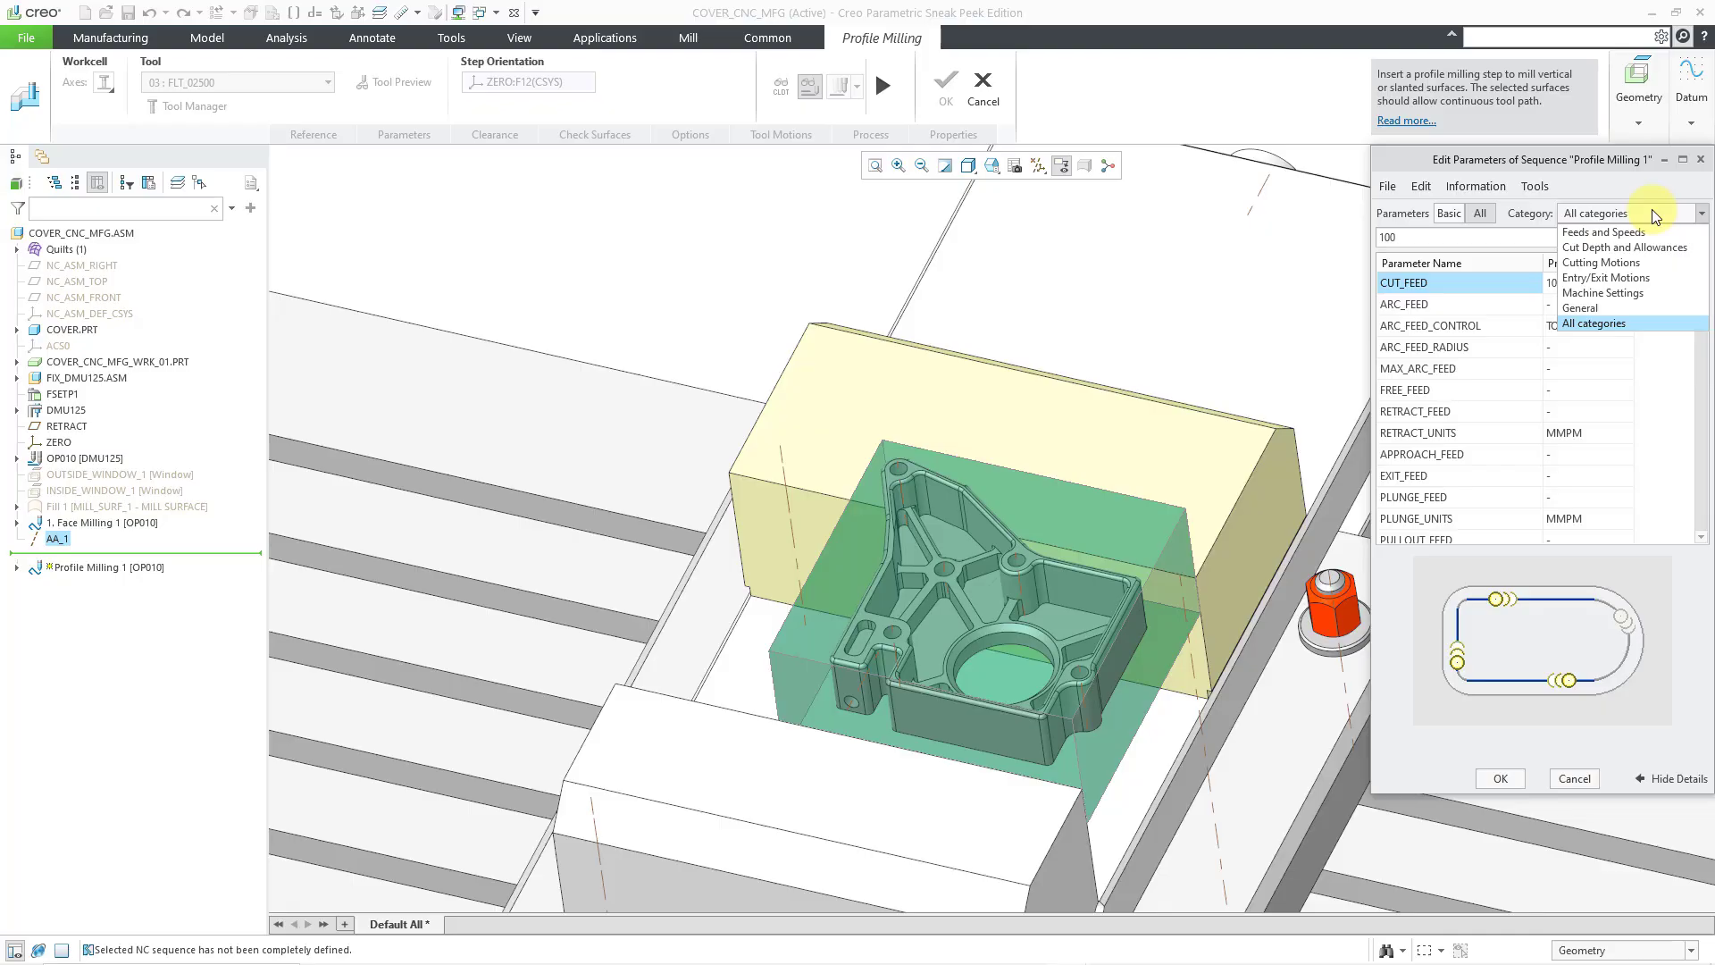
left_click(1635, 261)
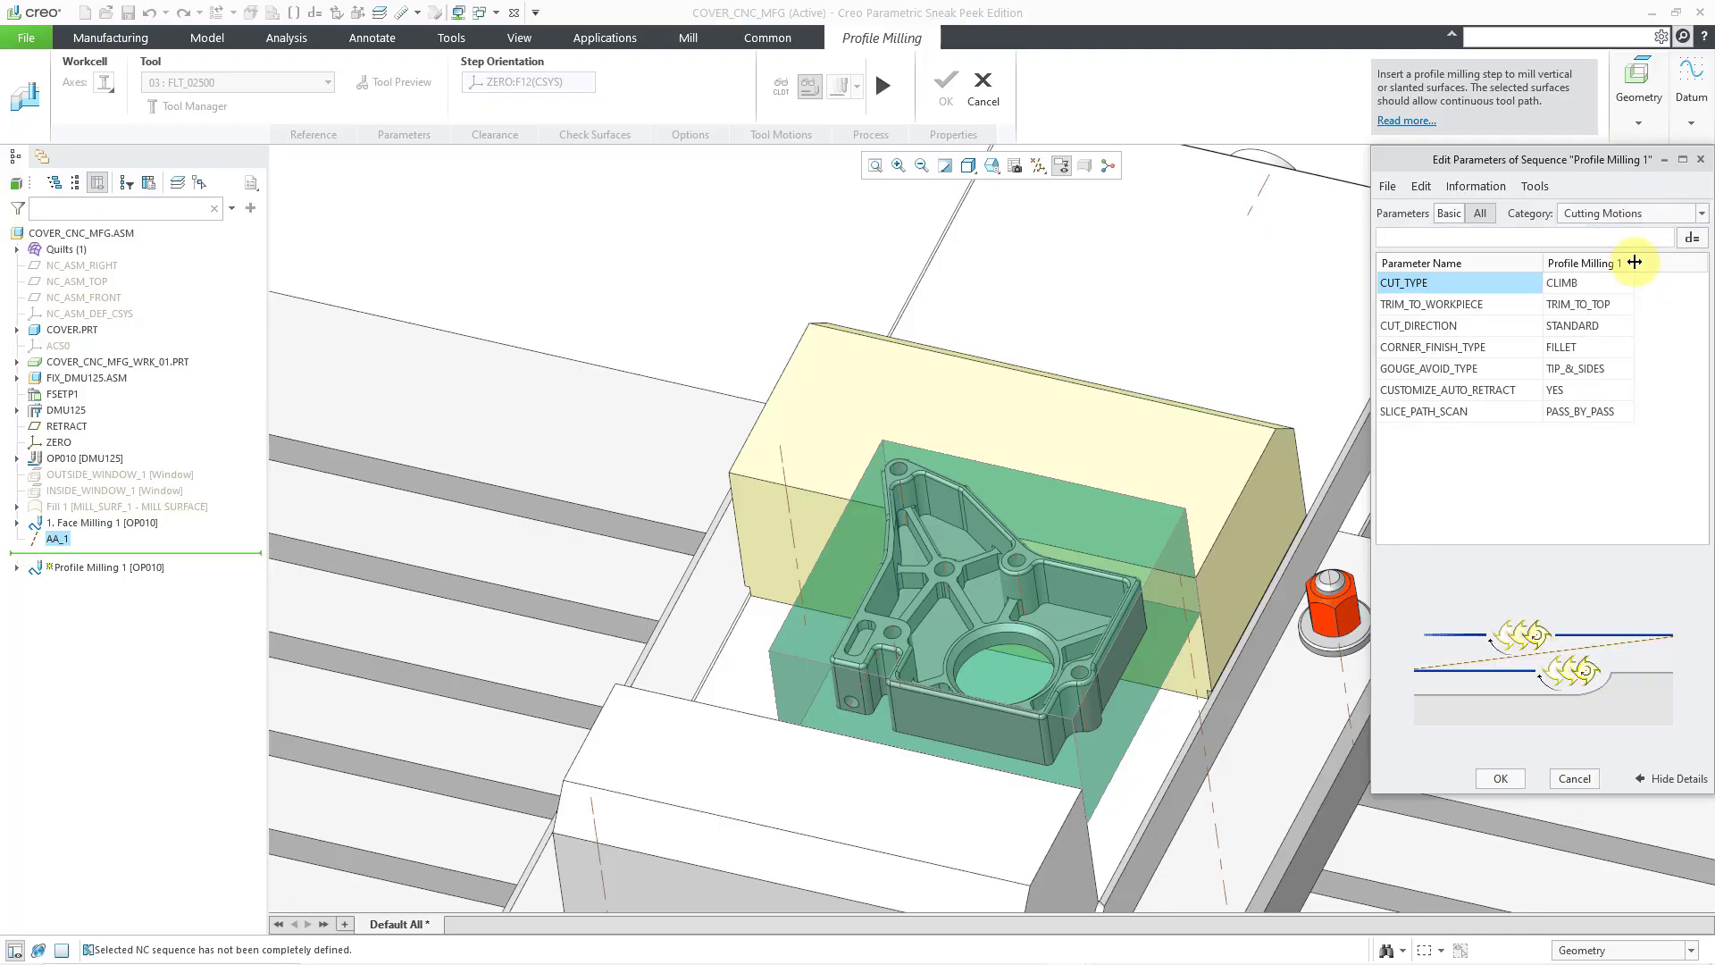
left_click(1624, 212)
left_click(1622, 243)
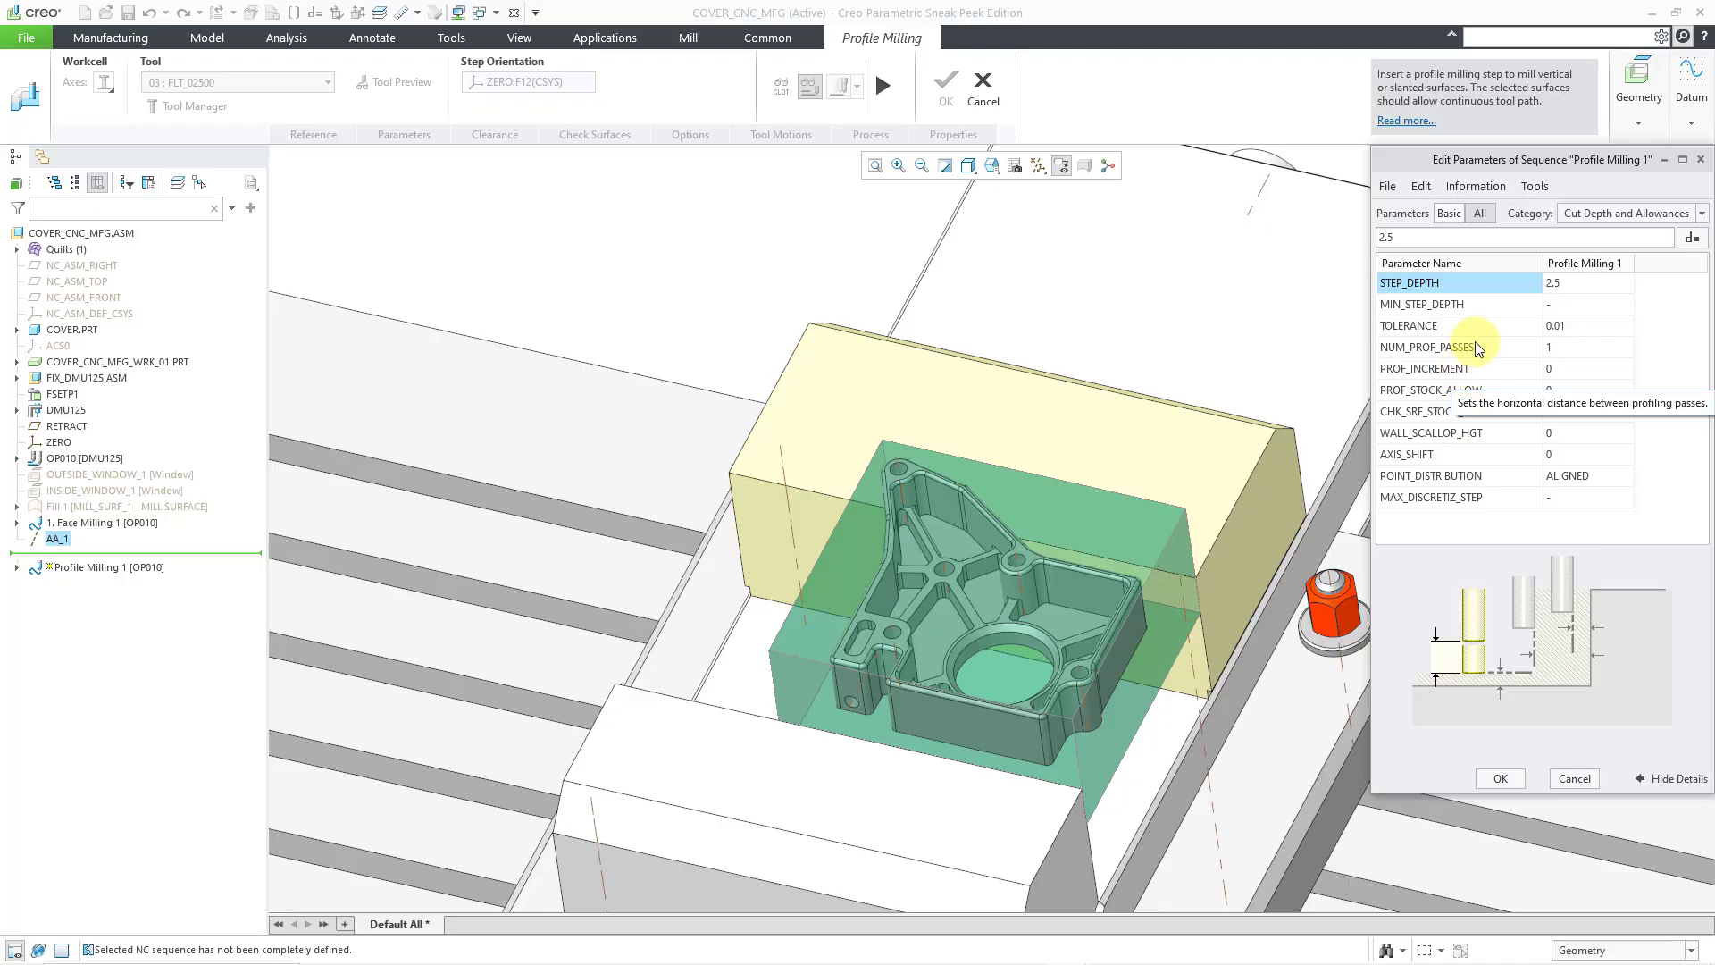
left_click(1583, 355)
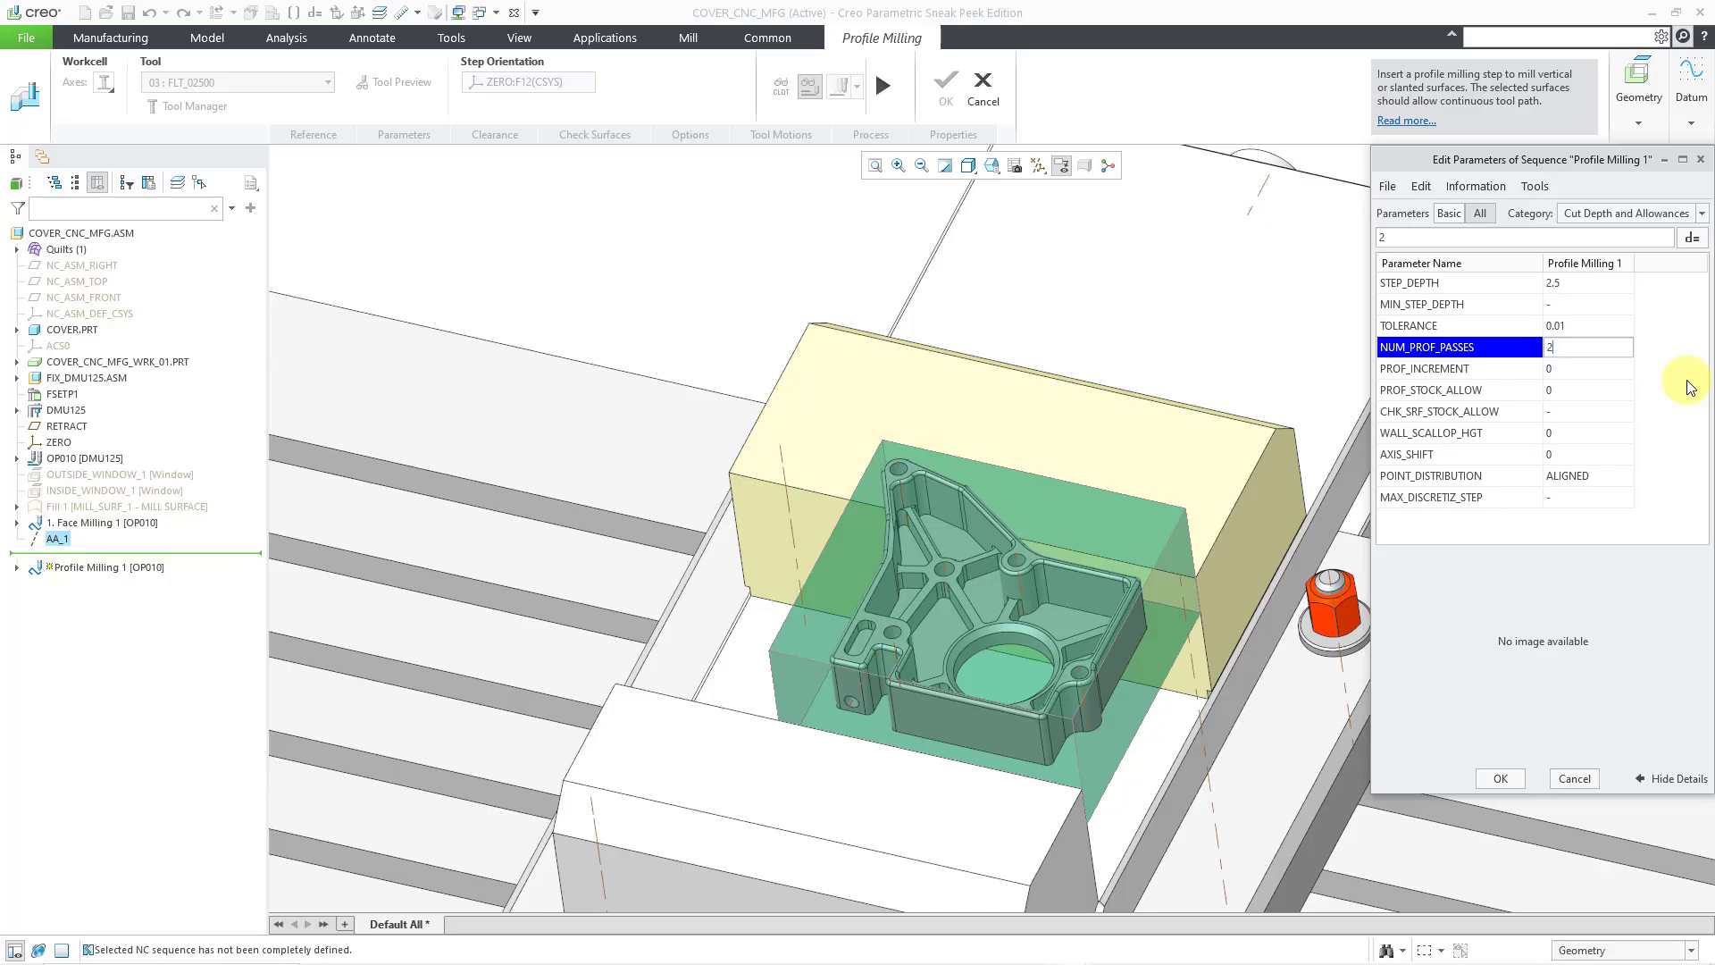
key("Return")
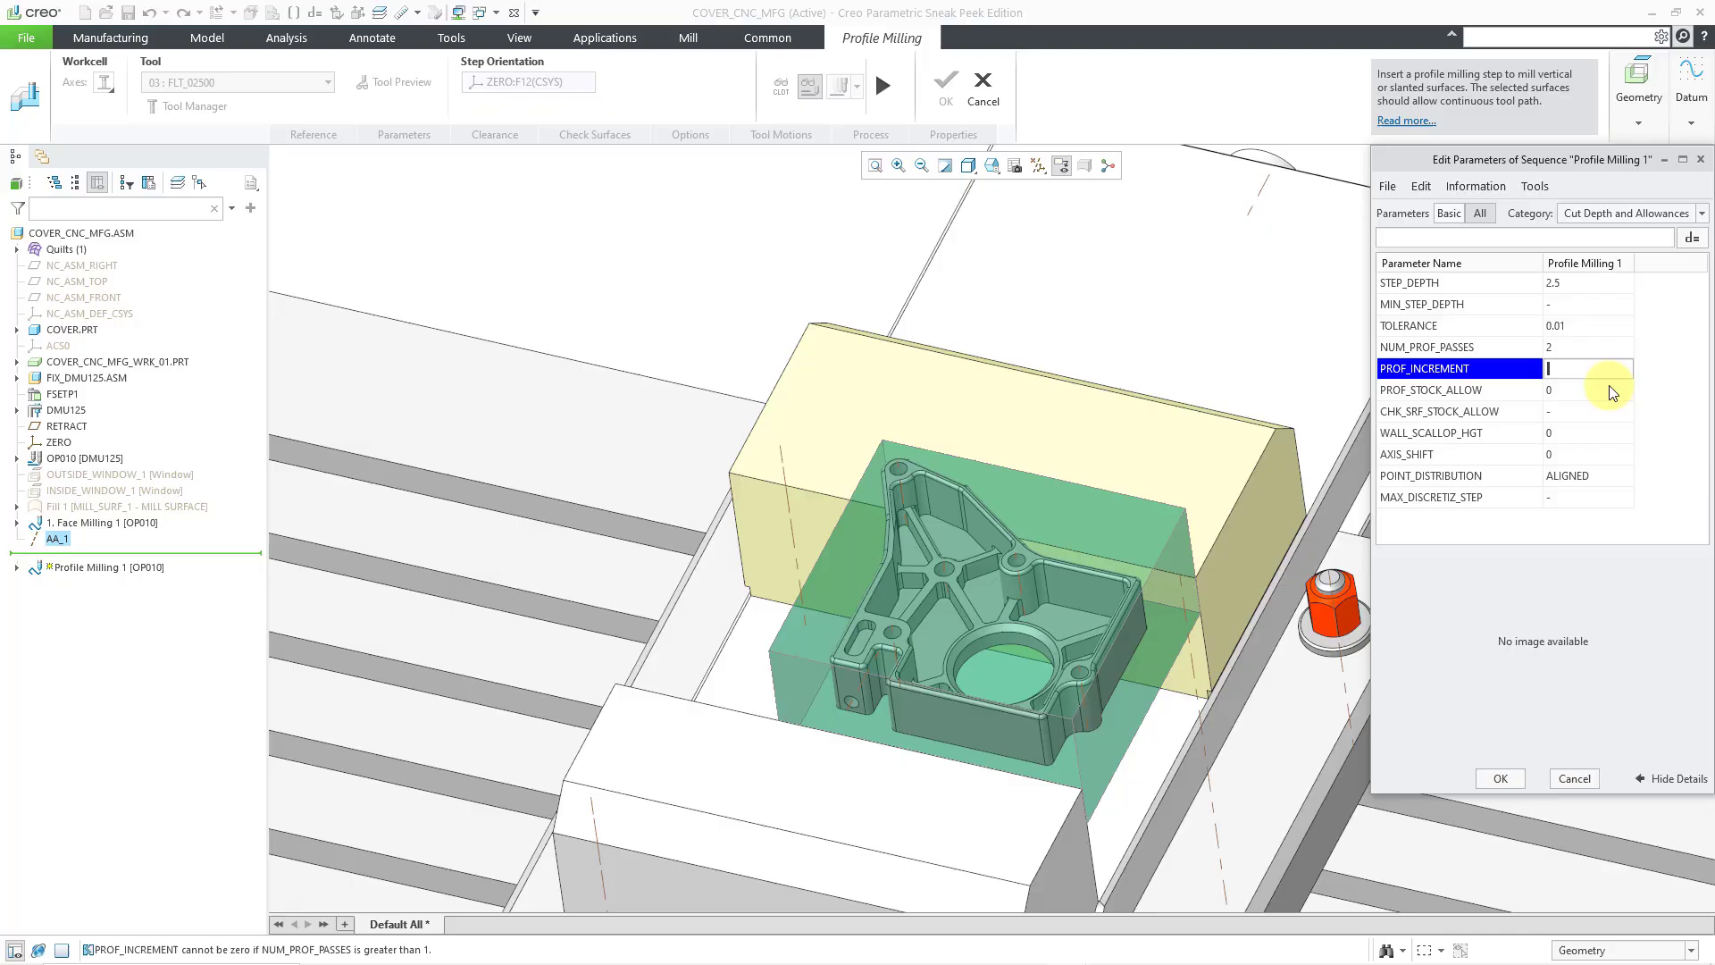
type("3")
key("Return")
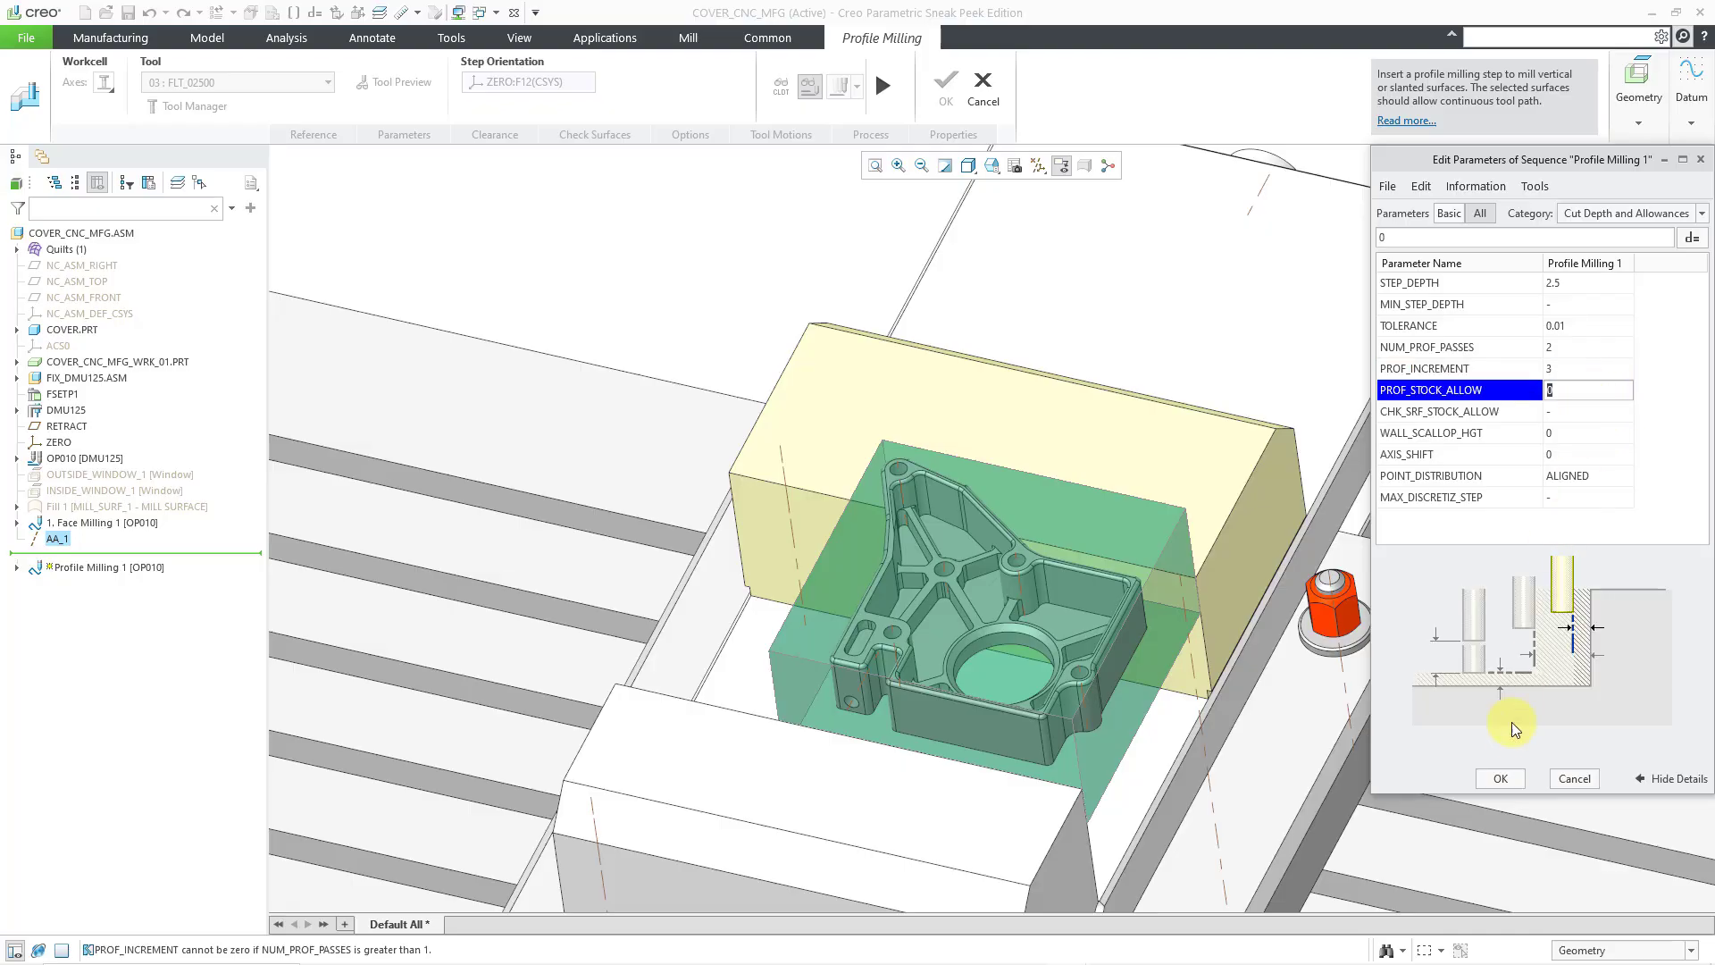
left_click(1502, 778)
Step: Inspect the doubled offset toolpath passes up close and bring up the toolpath display choices
left_click(1305, 511)
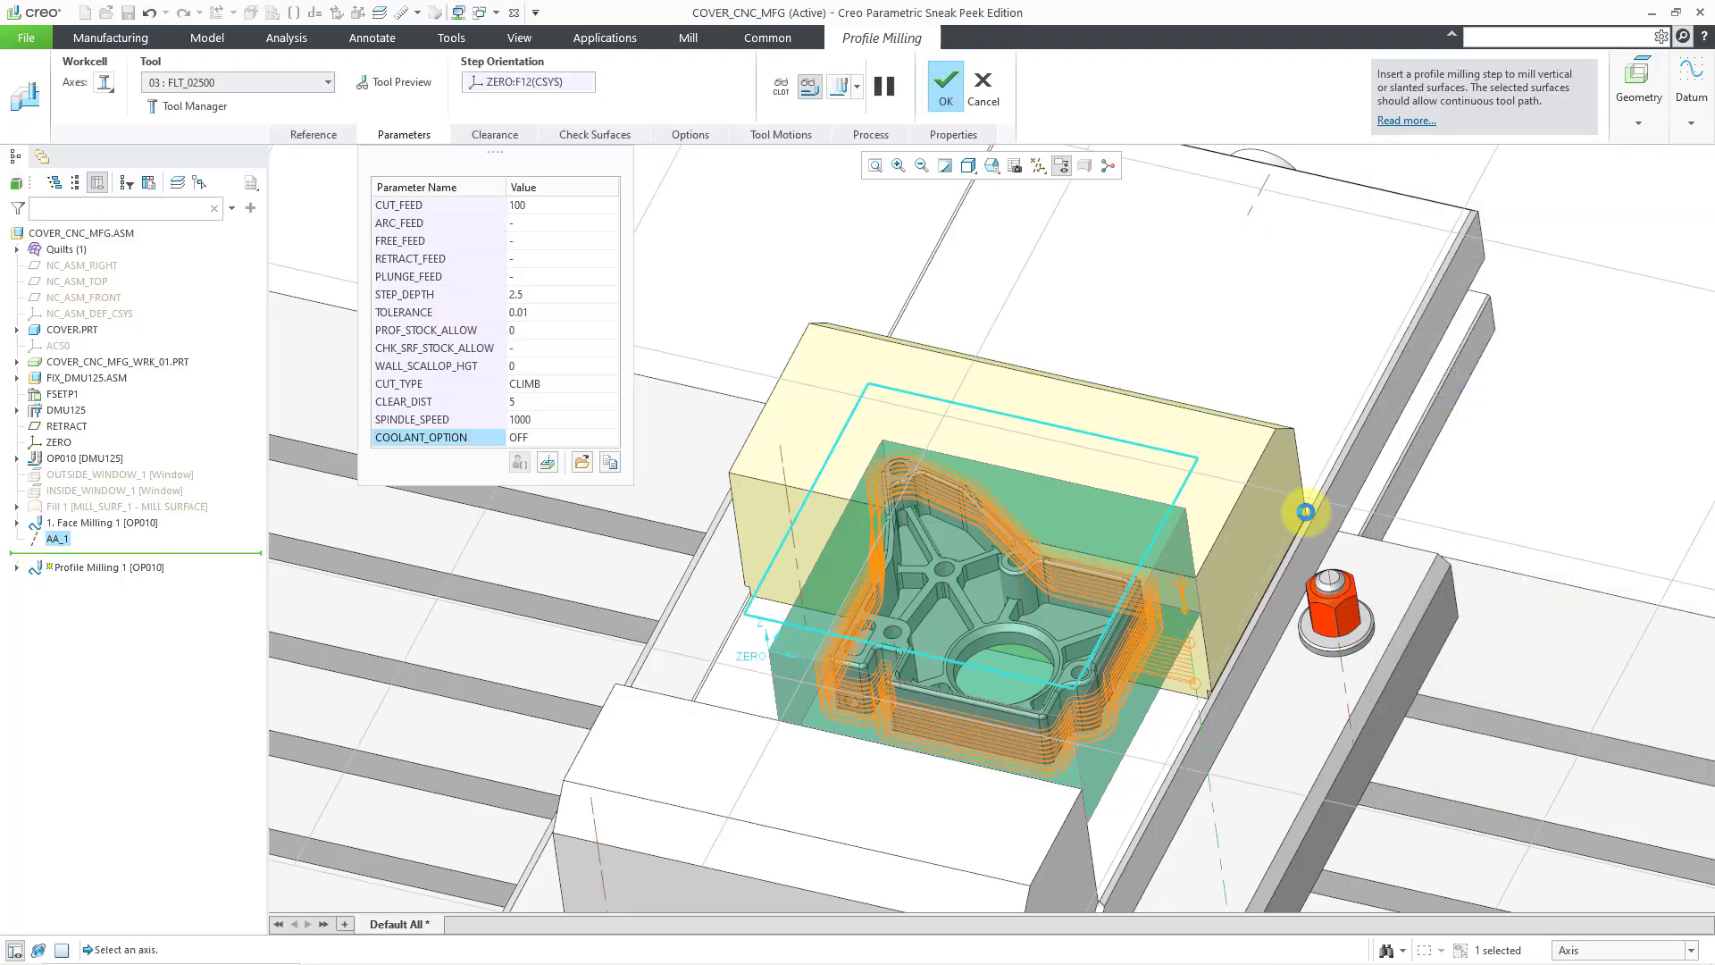
scroll(1094, 683, "up", 5)
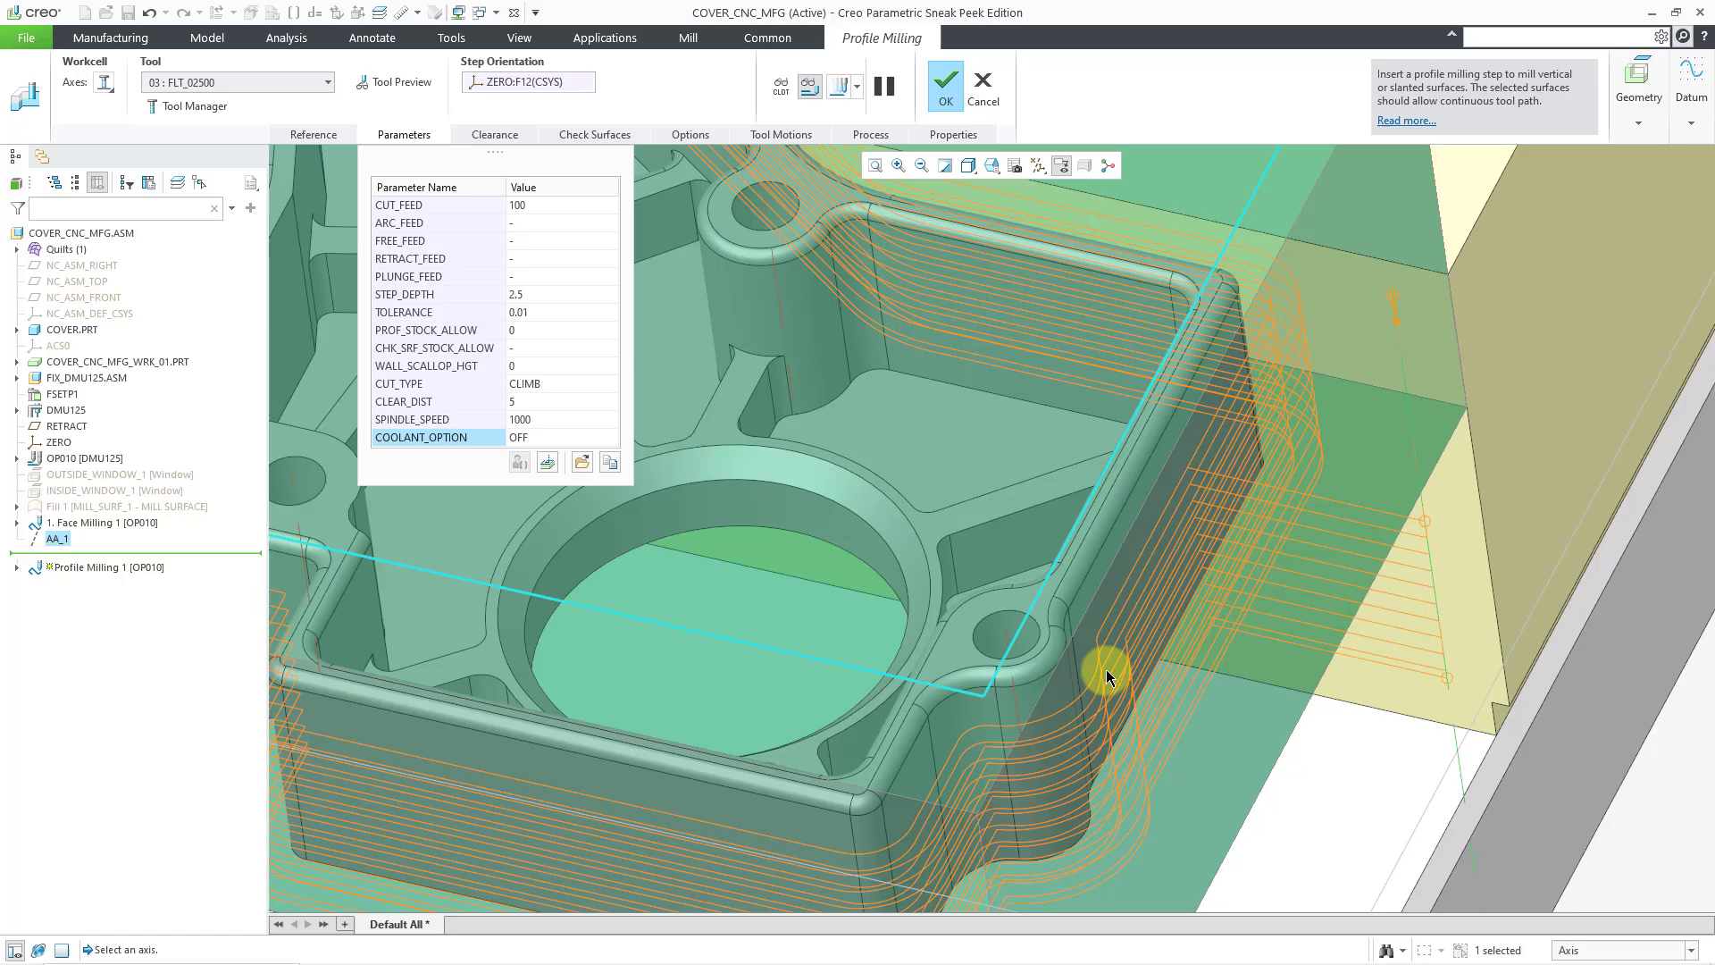
scroll(1107, 677, "down", 5)
mouse_move(1141, 613)
middle_mouse_down()
mouse_move(1167, 625)
mouse_move(1151, 681)
mouse_move(1160, 581)
mouse_move(1134, 575)
mouse_move(1134, 594)
middle_mouse_up()
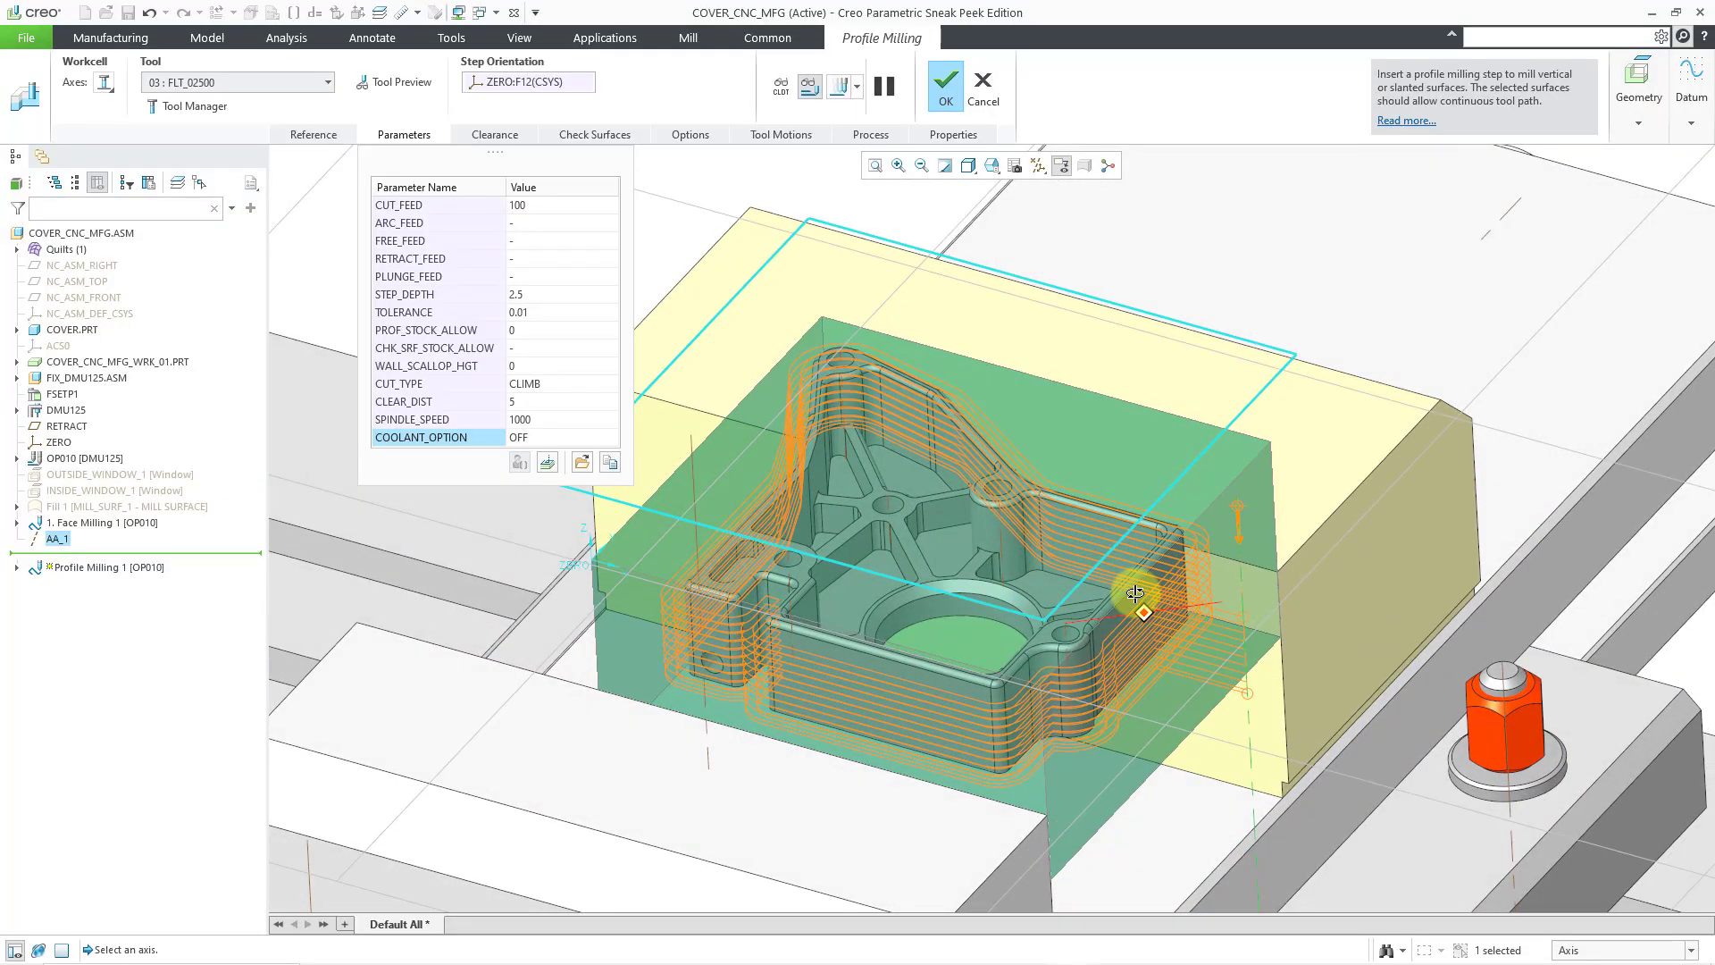
left_click(855, 89)
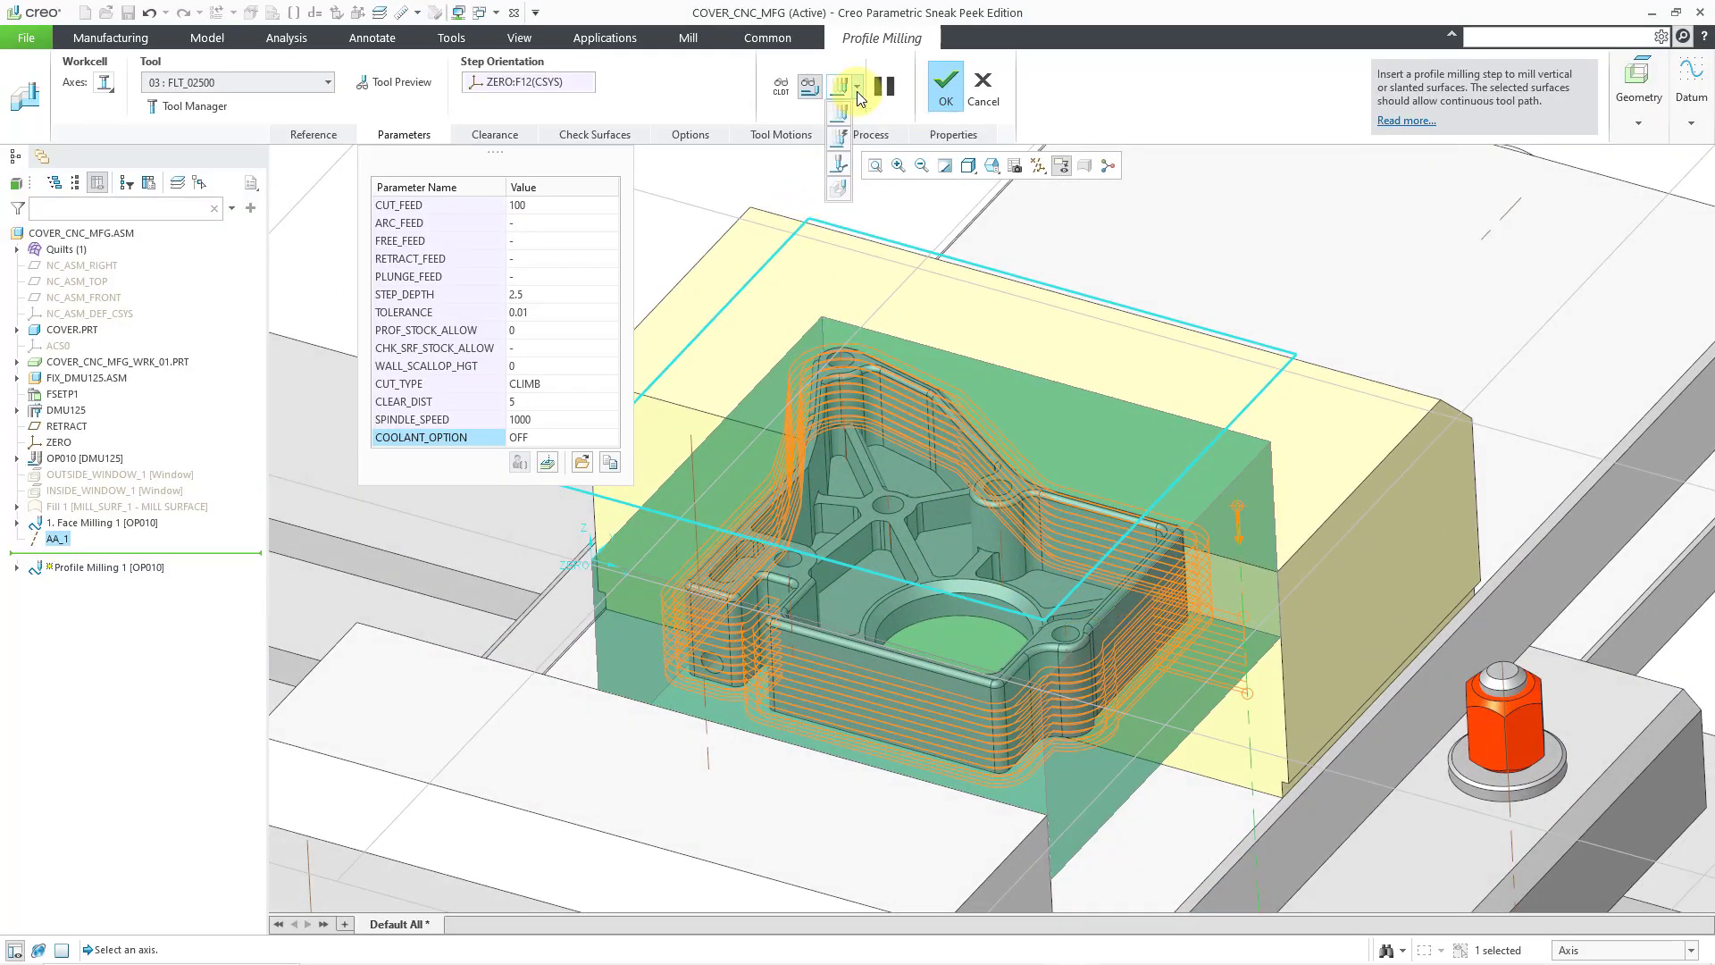
Step: Switch to material removal simulation at Medium precision, accept the reset, and open playback controls
left_click(838, 190)
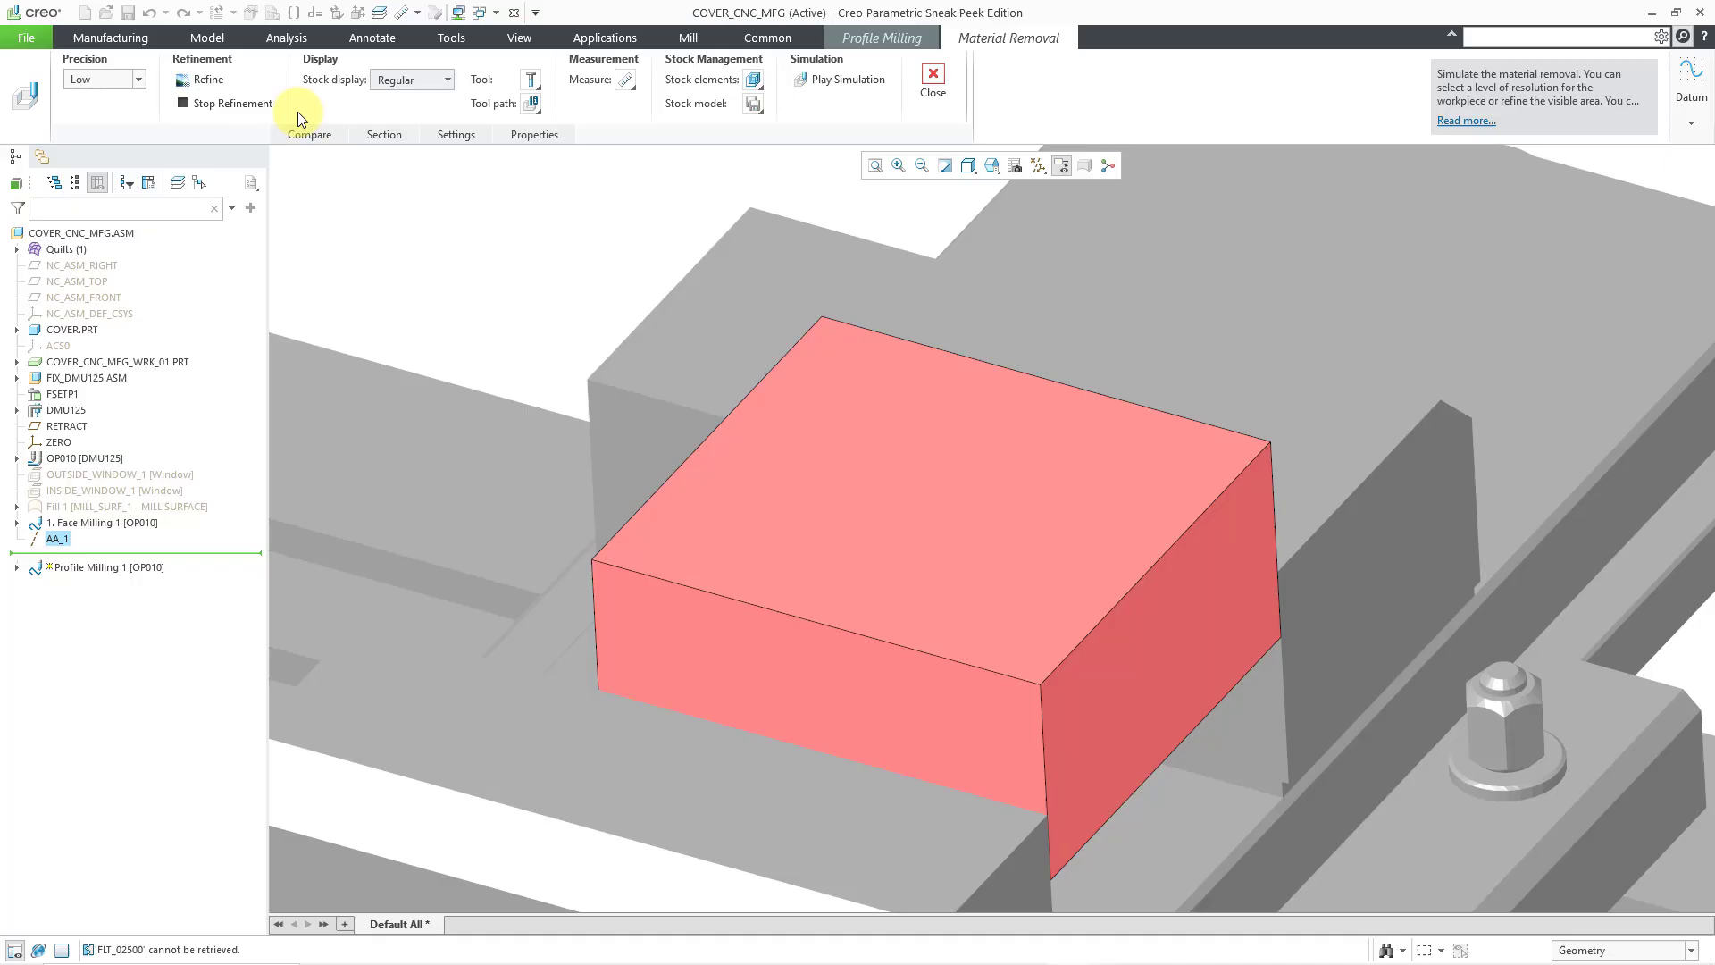
left_click(138, 79)
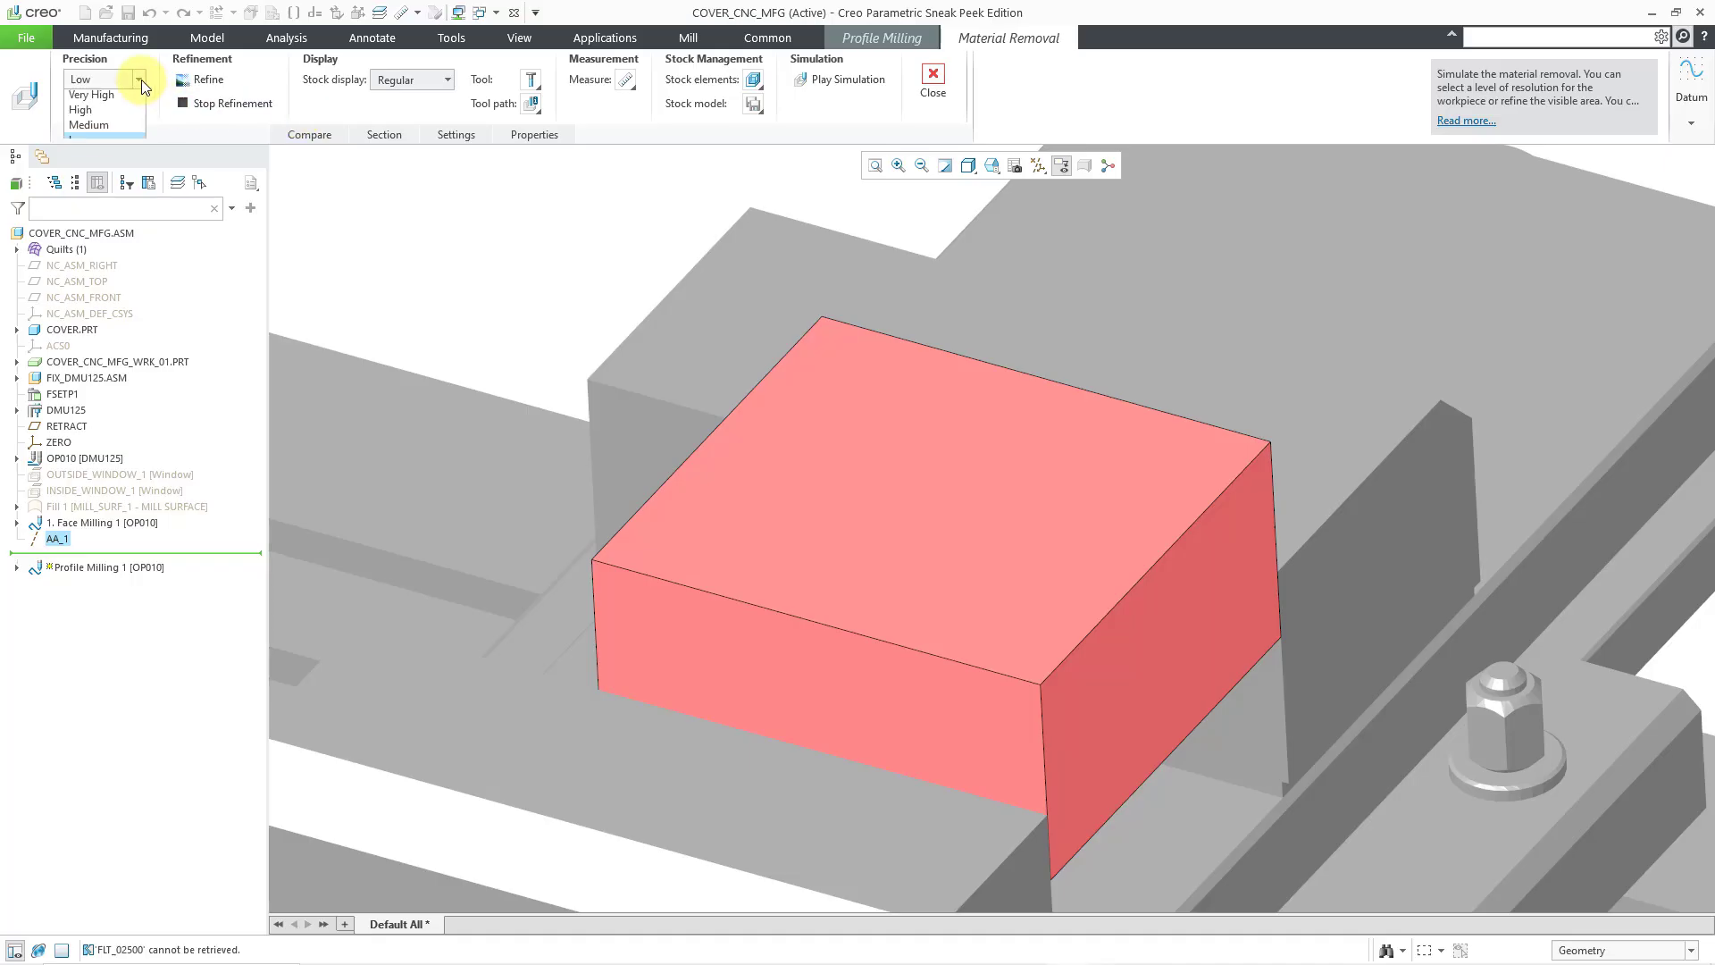
left_click(127, 129)
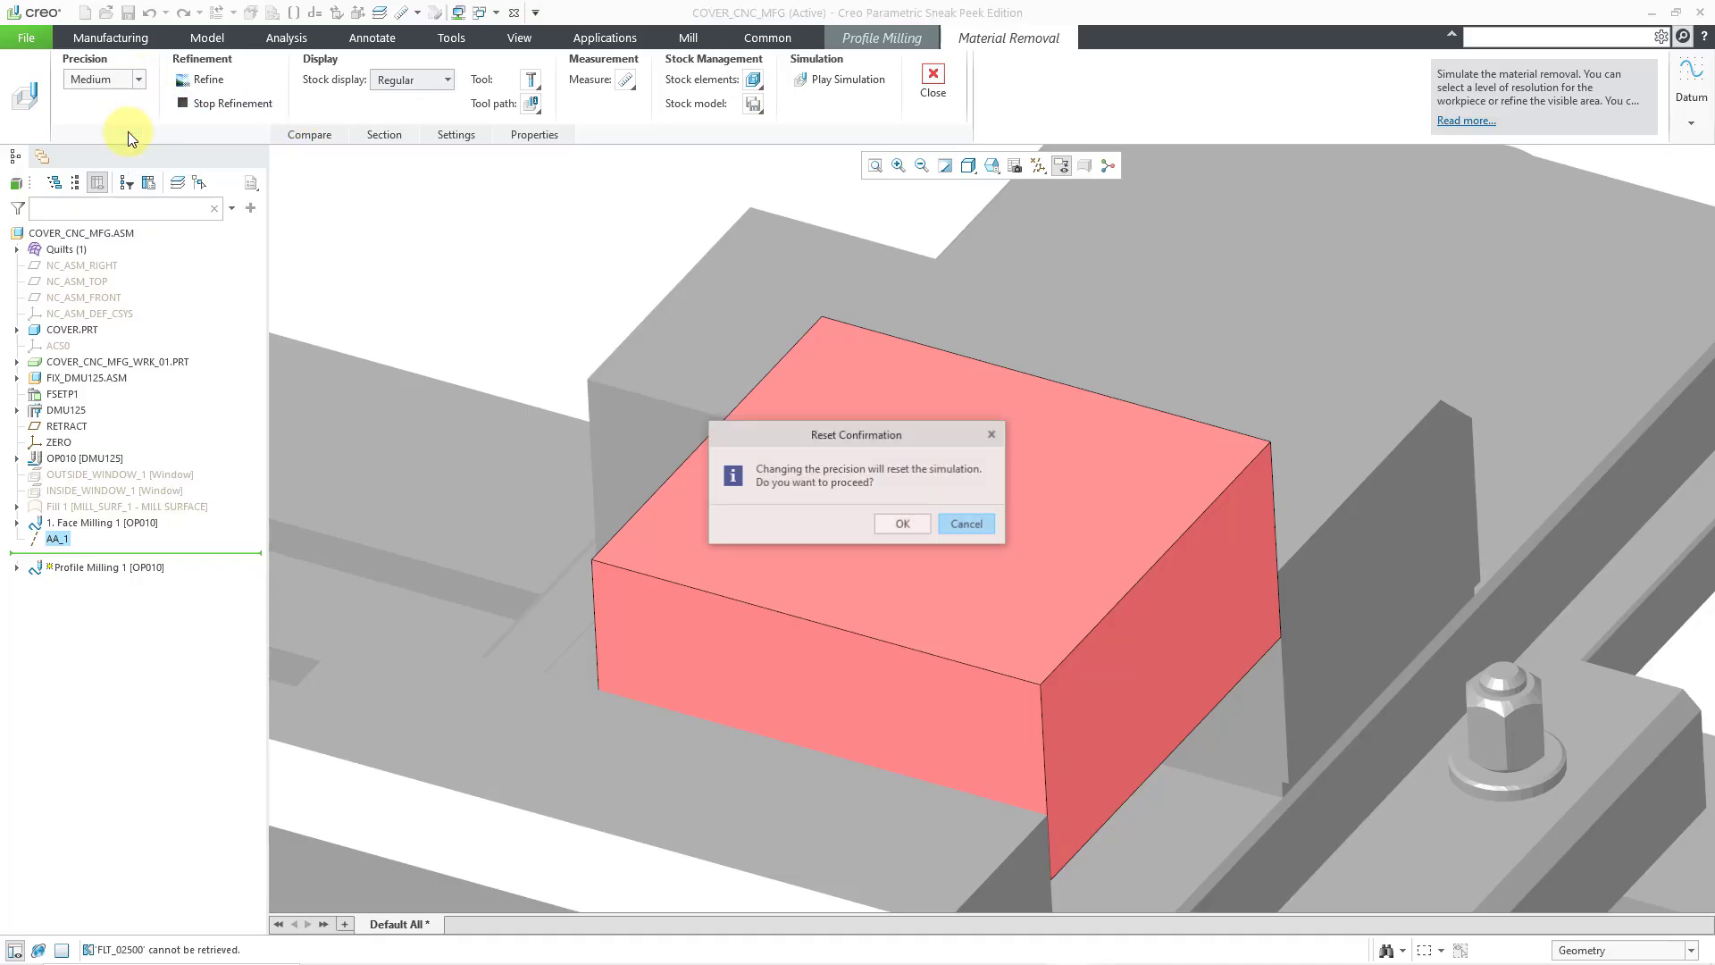
left_click(904, 524)
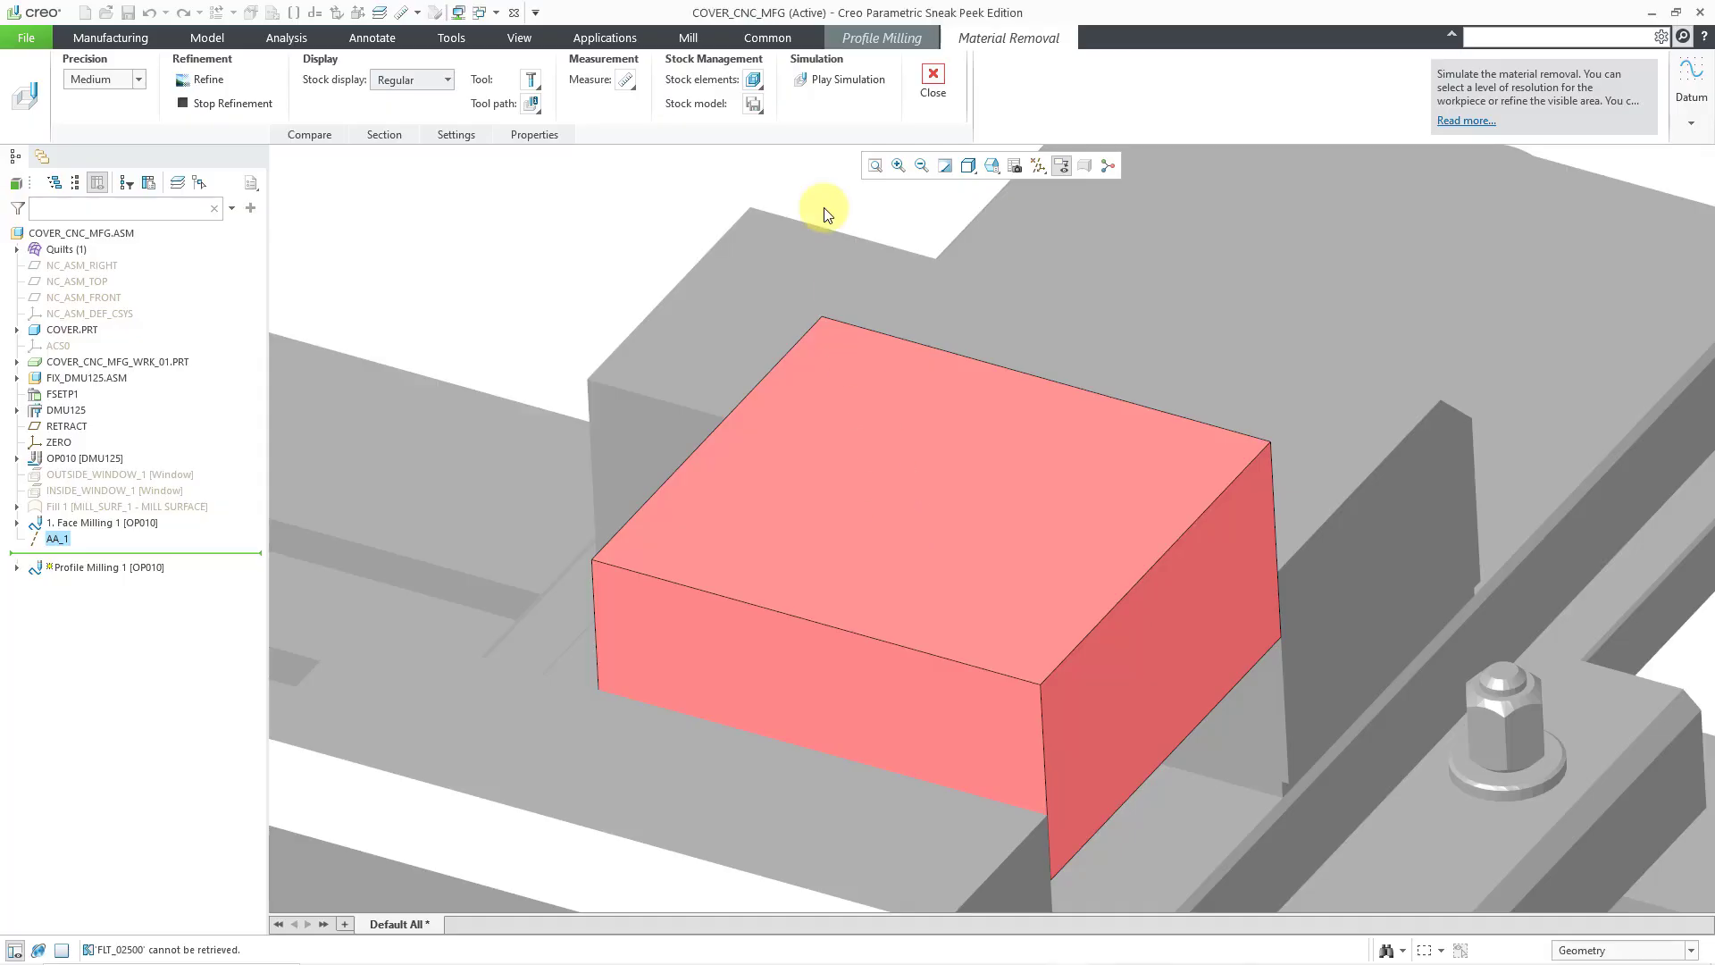
left_click(839, 81)
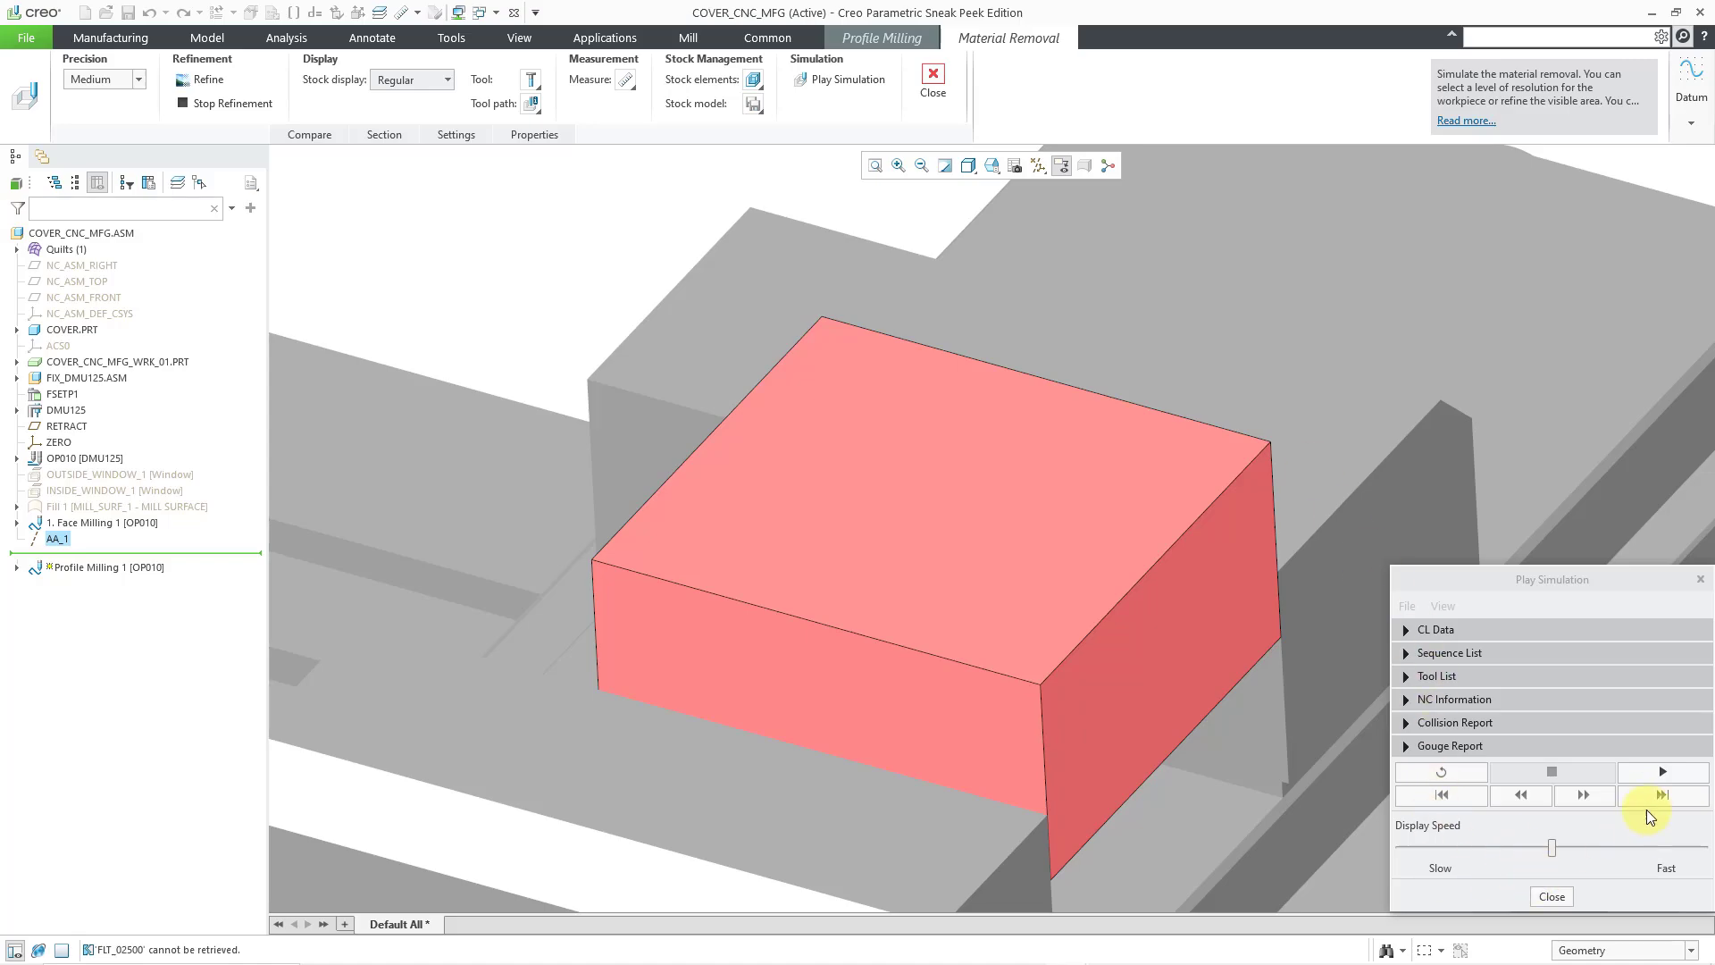
Step: Play the material removal simulation of the stepped cut, then close the playback window
left_click(1654, 772)
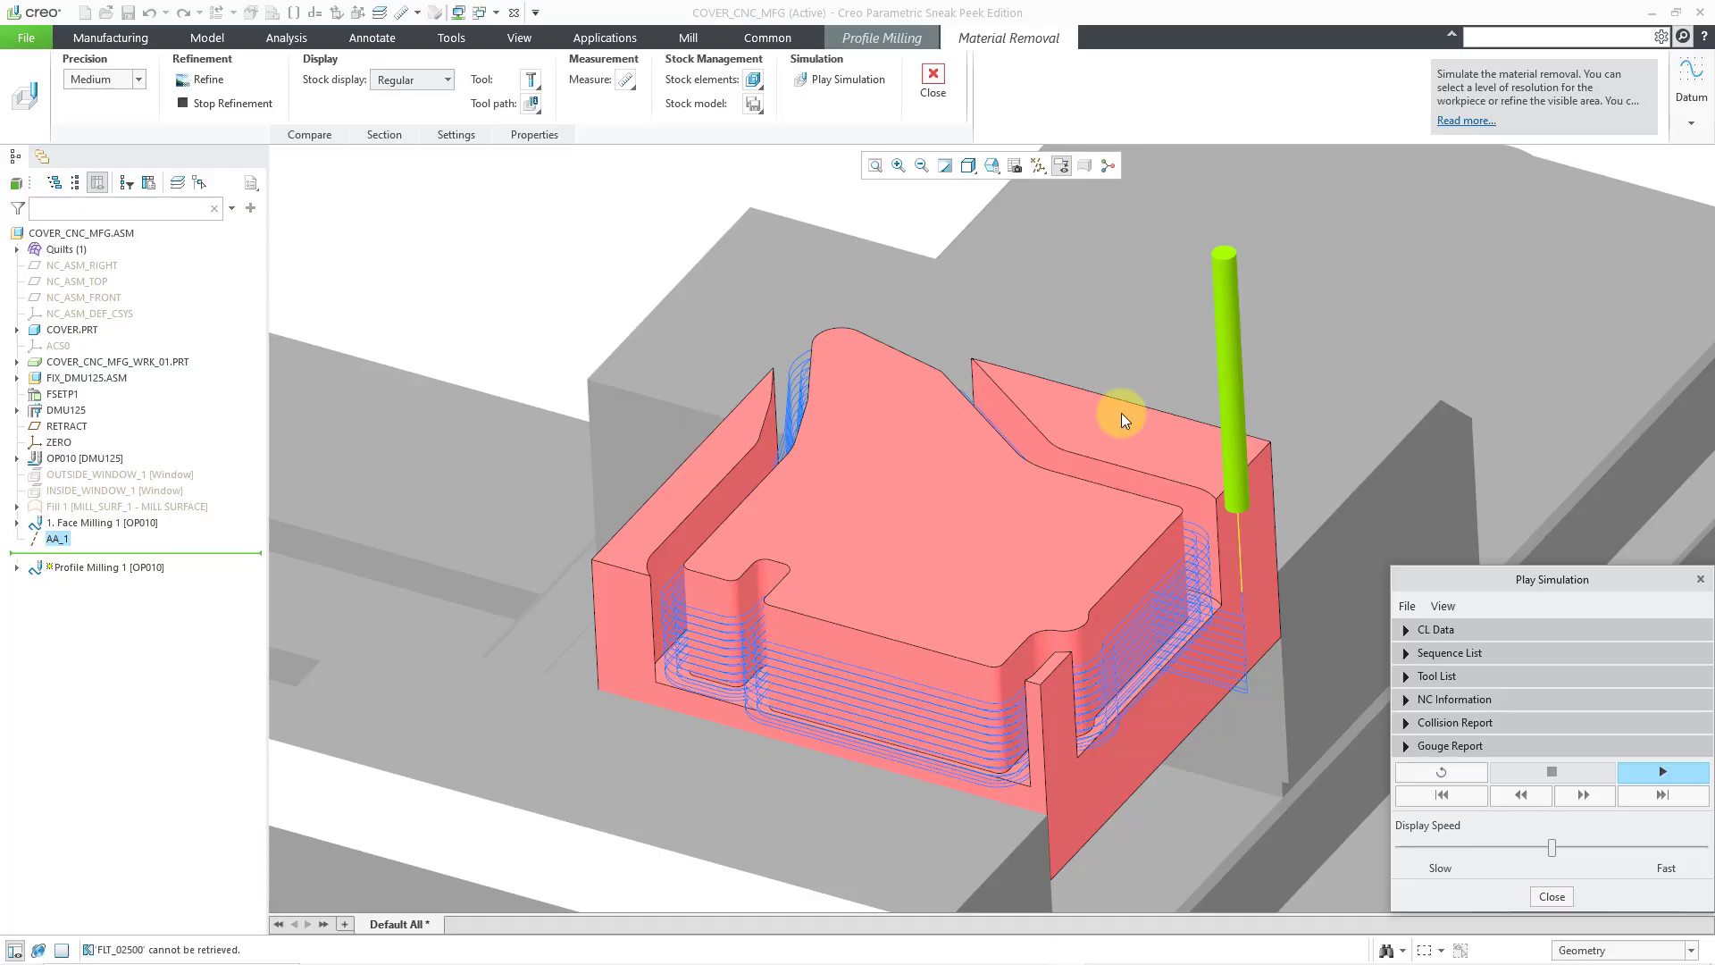
left_click(1553, 897)
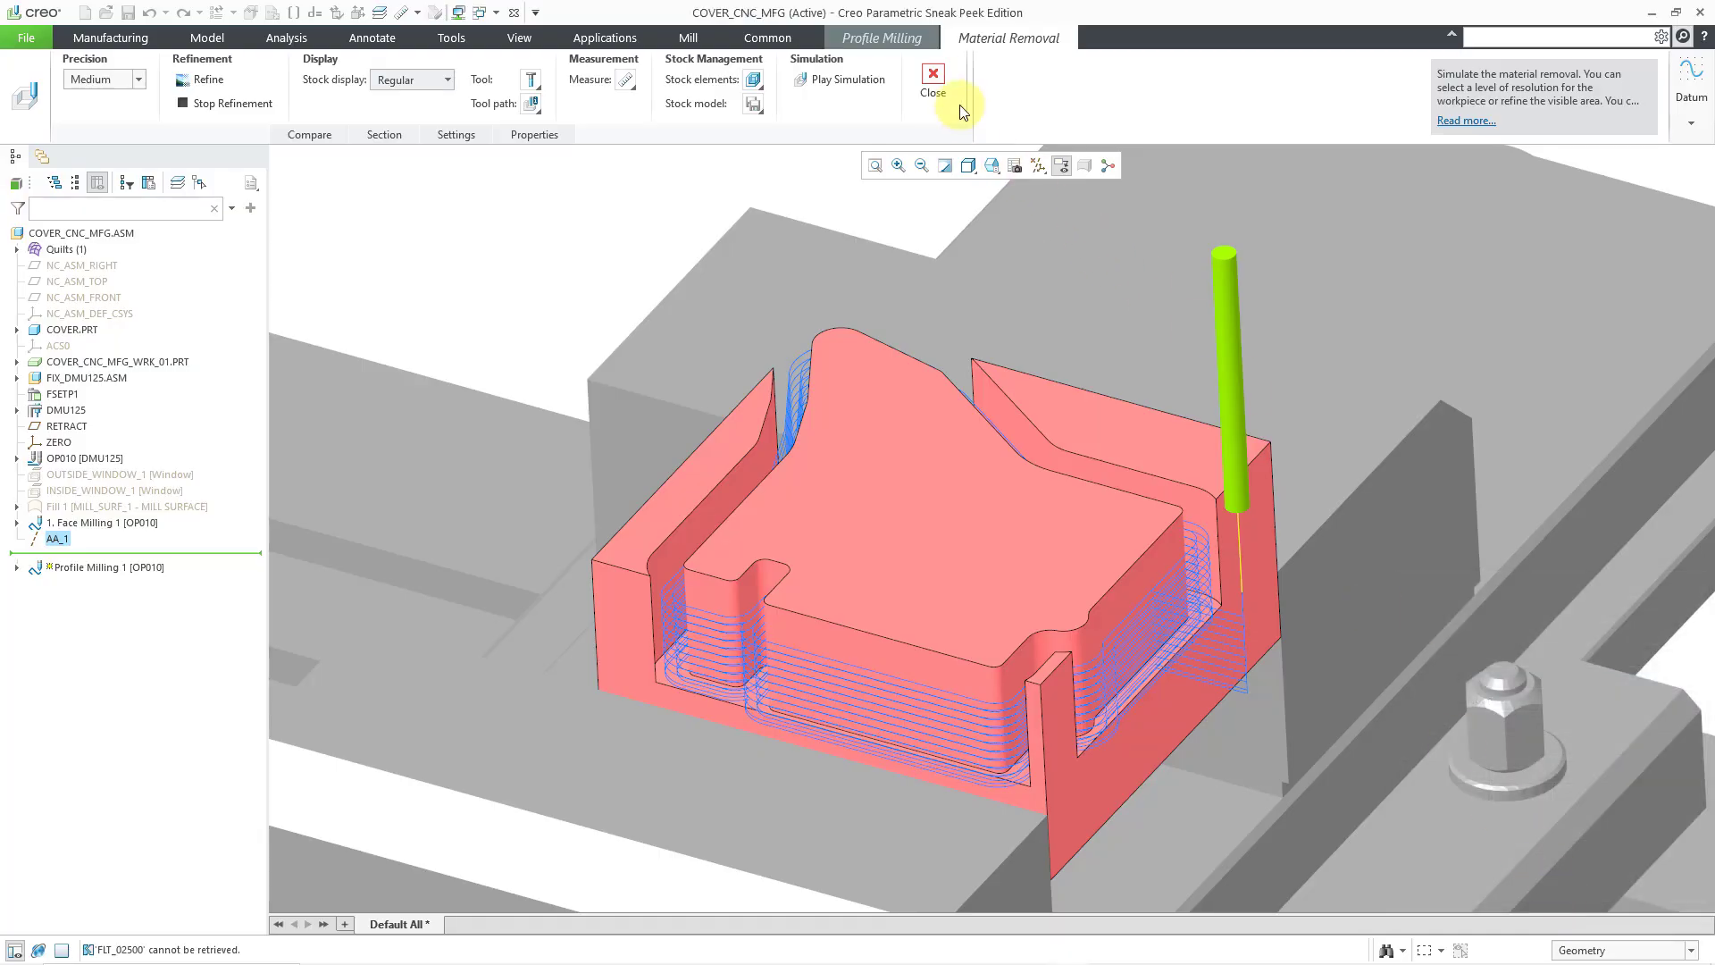
Step: Exit material removal and raise NUM_PROF_PASSES from 2 to 4 under Cut Depth and Allowances
left_click(933, 79)
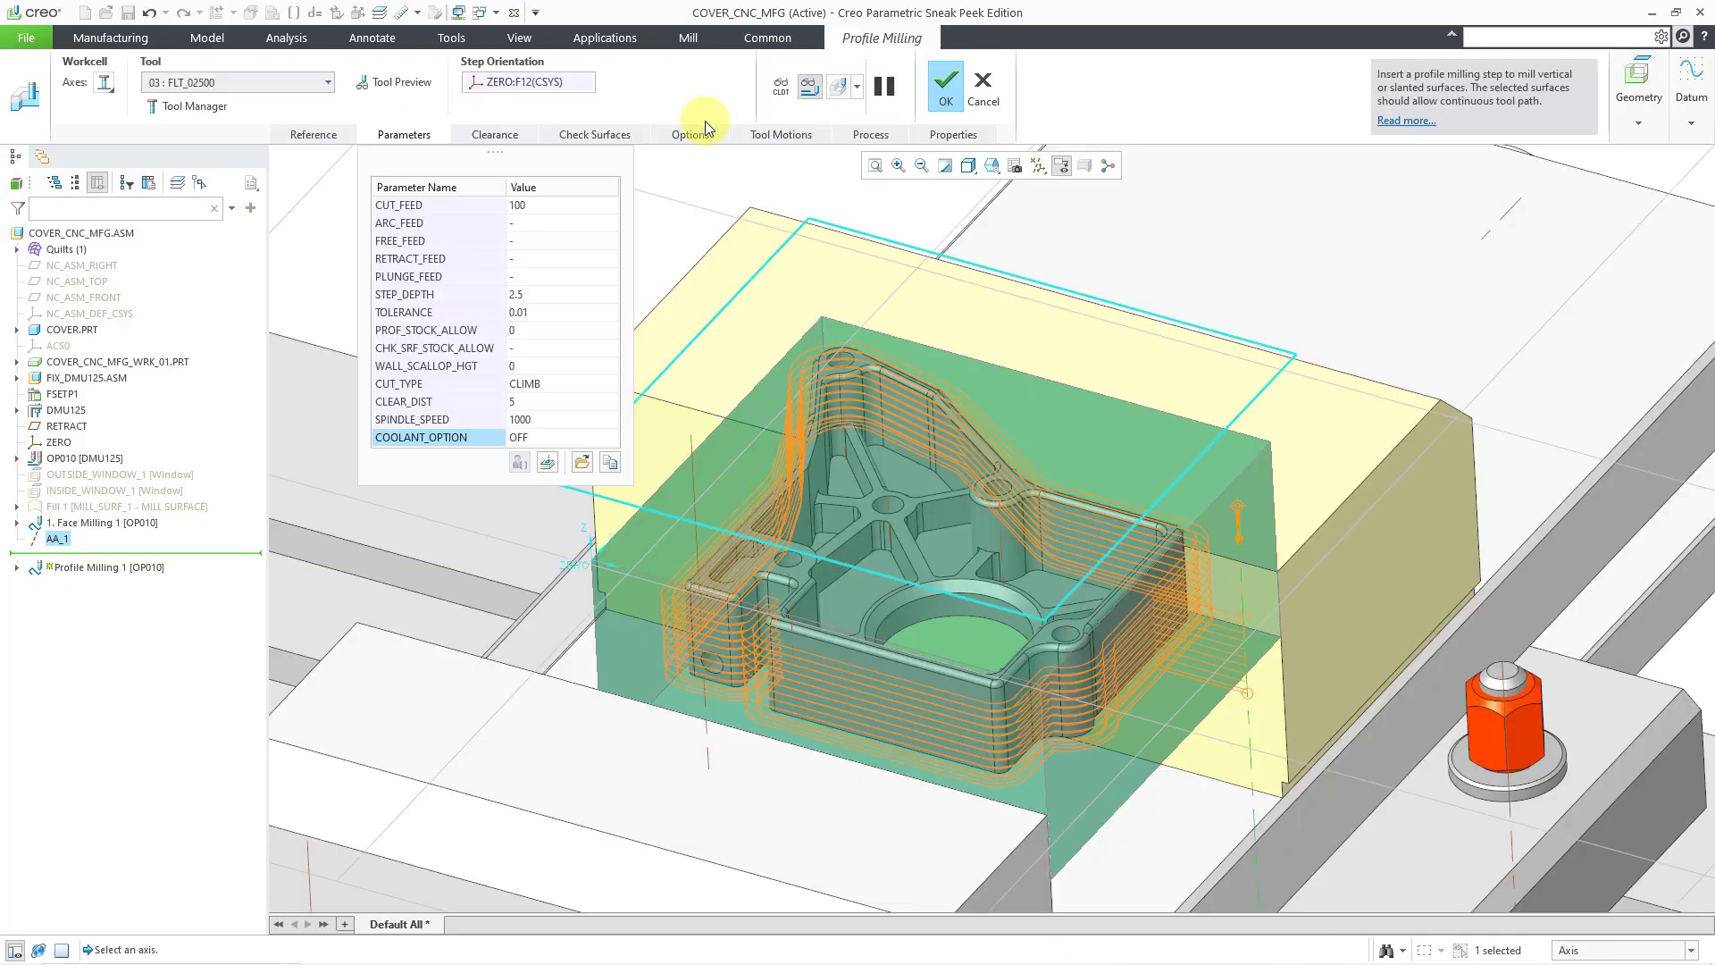
left_click(548, 463)
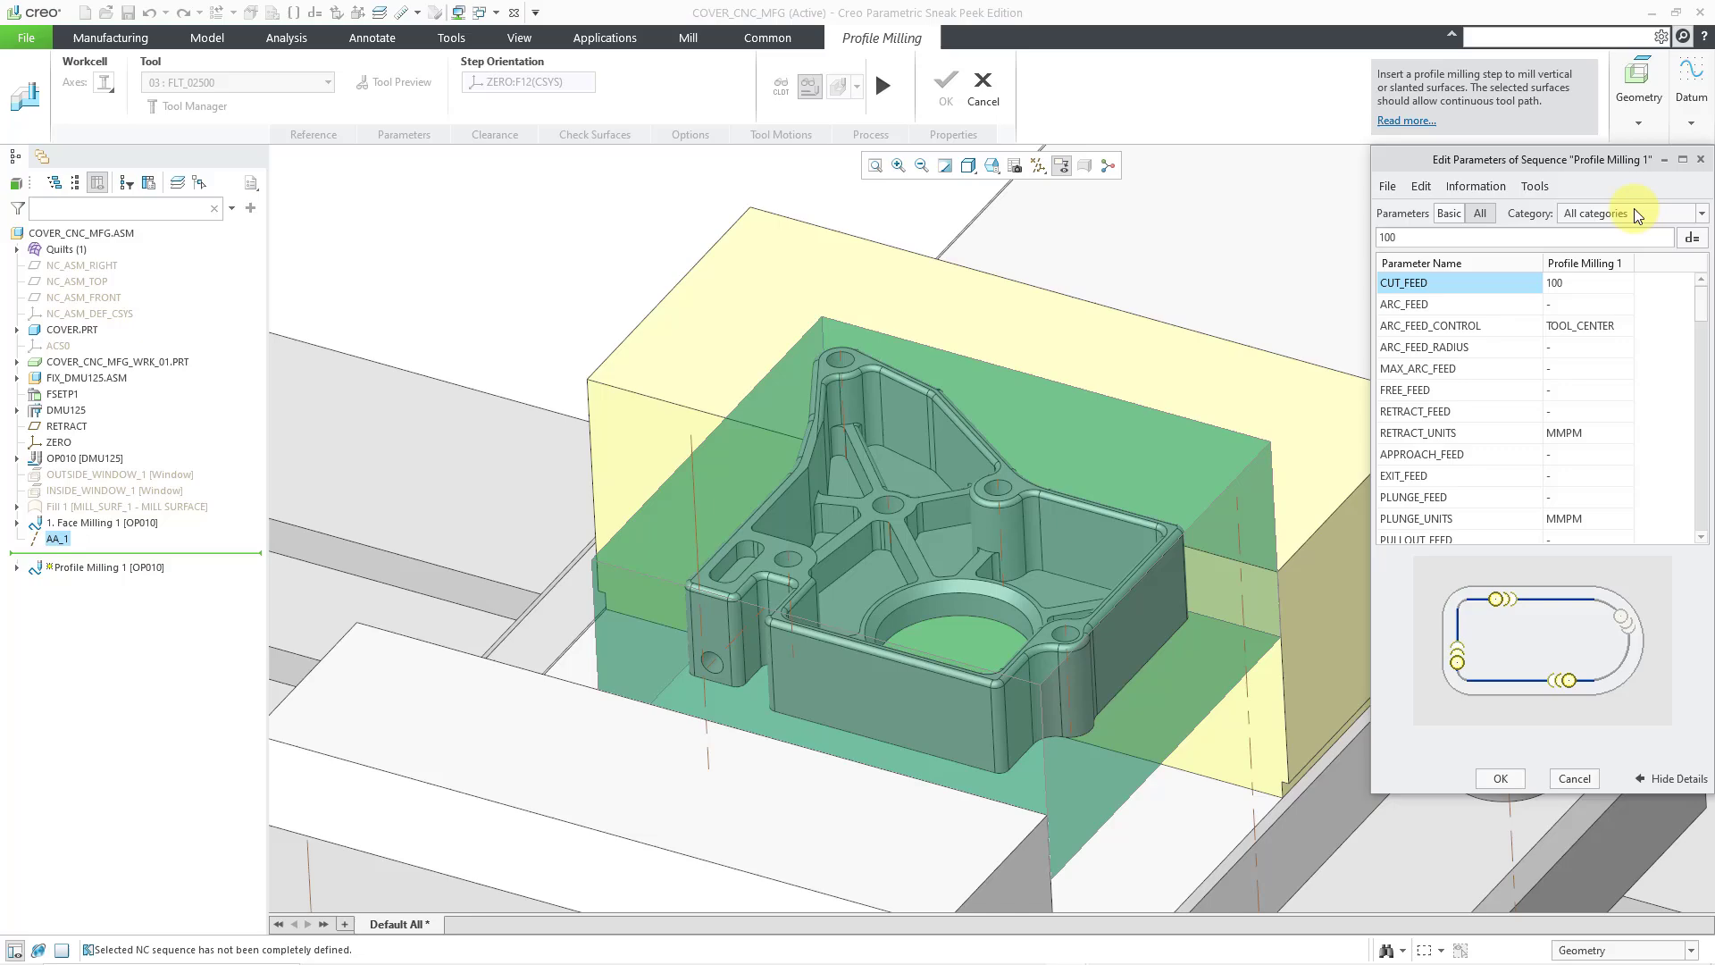
left_click(1635, 213)
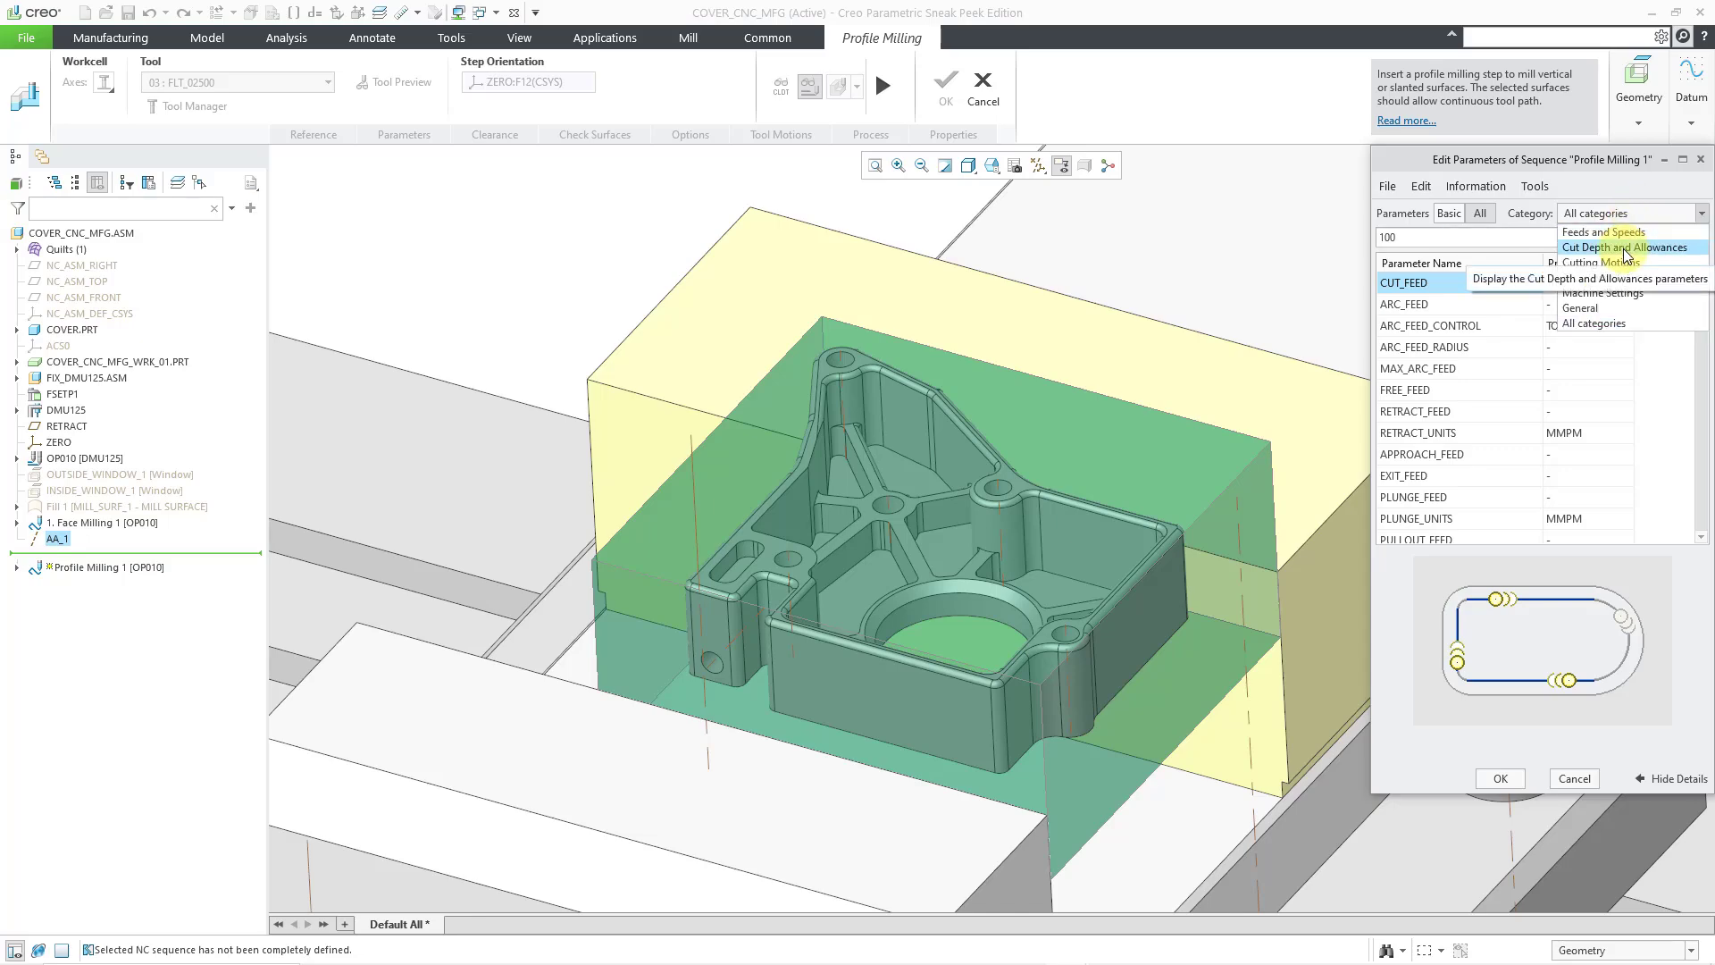
left_click(1624, 250)
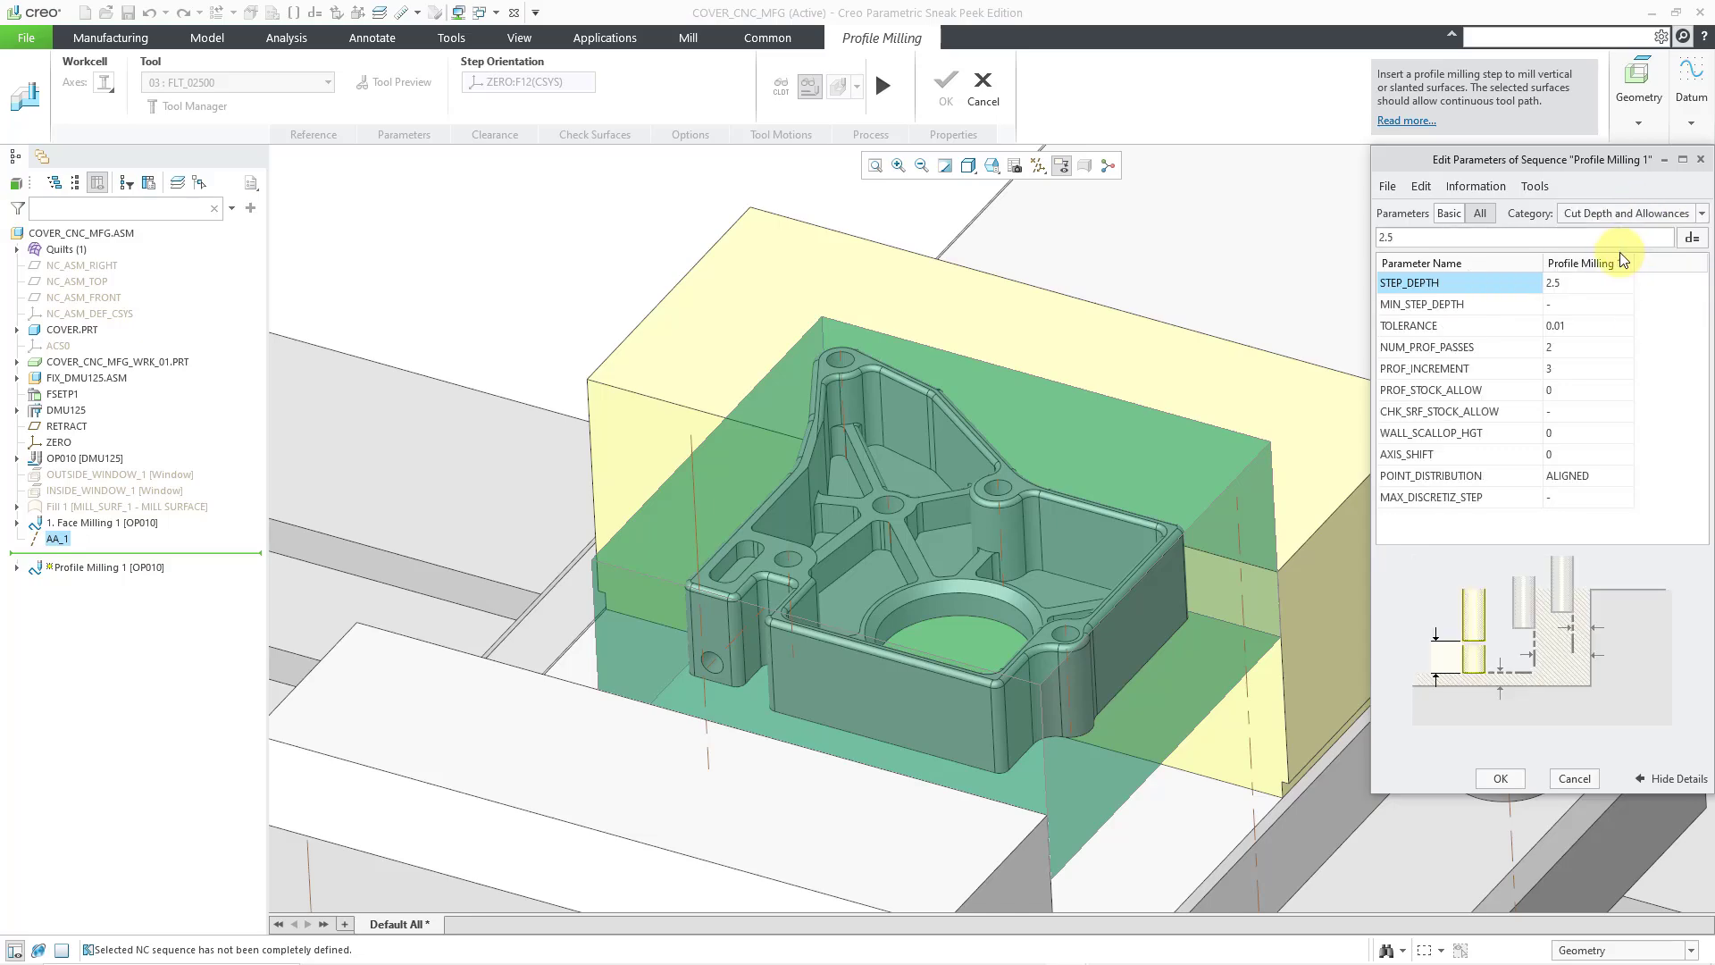
left_click(1567, 347)
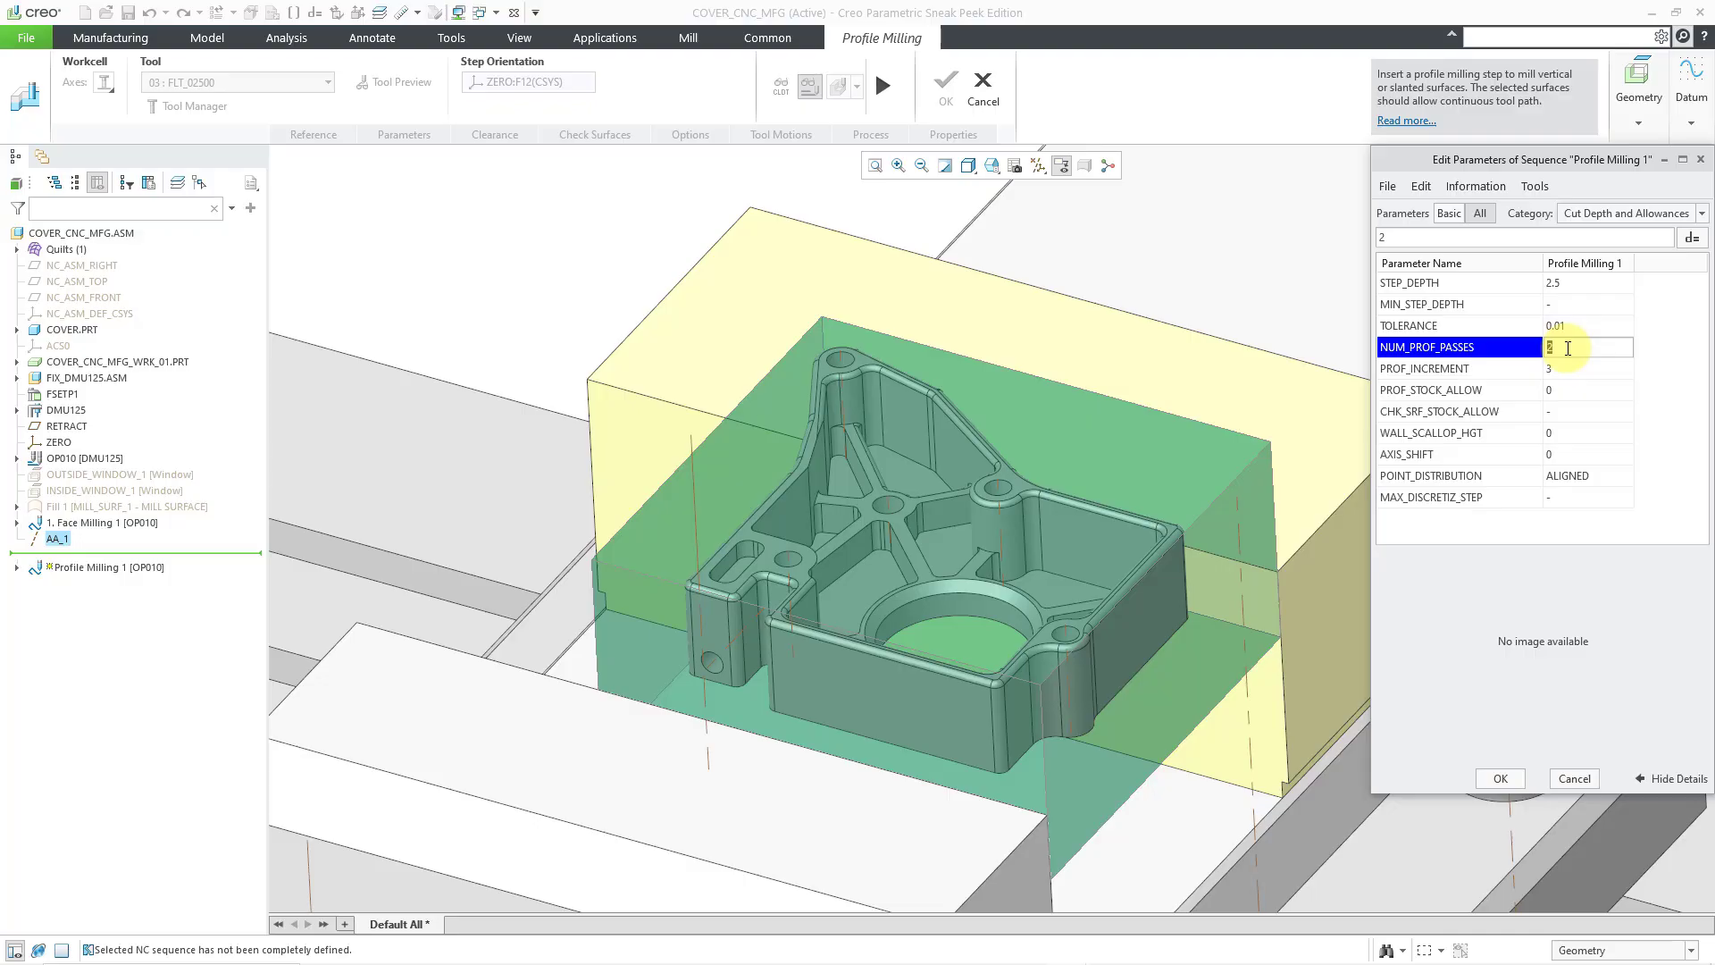
key("Return")
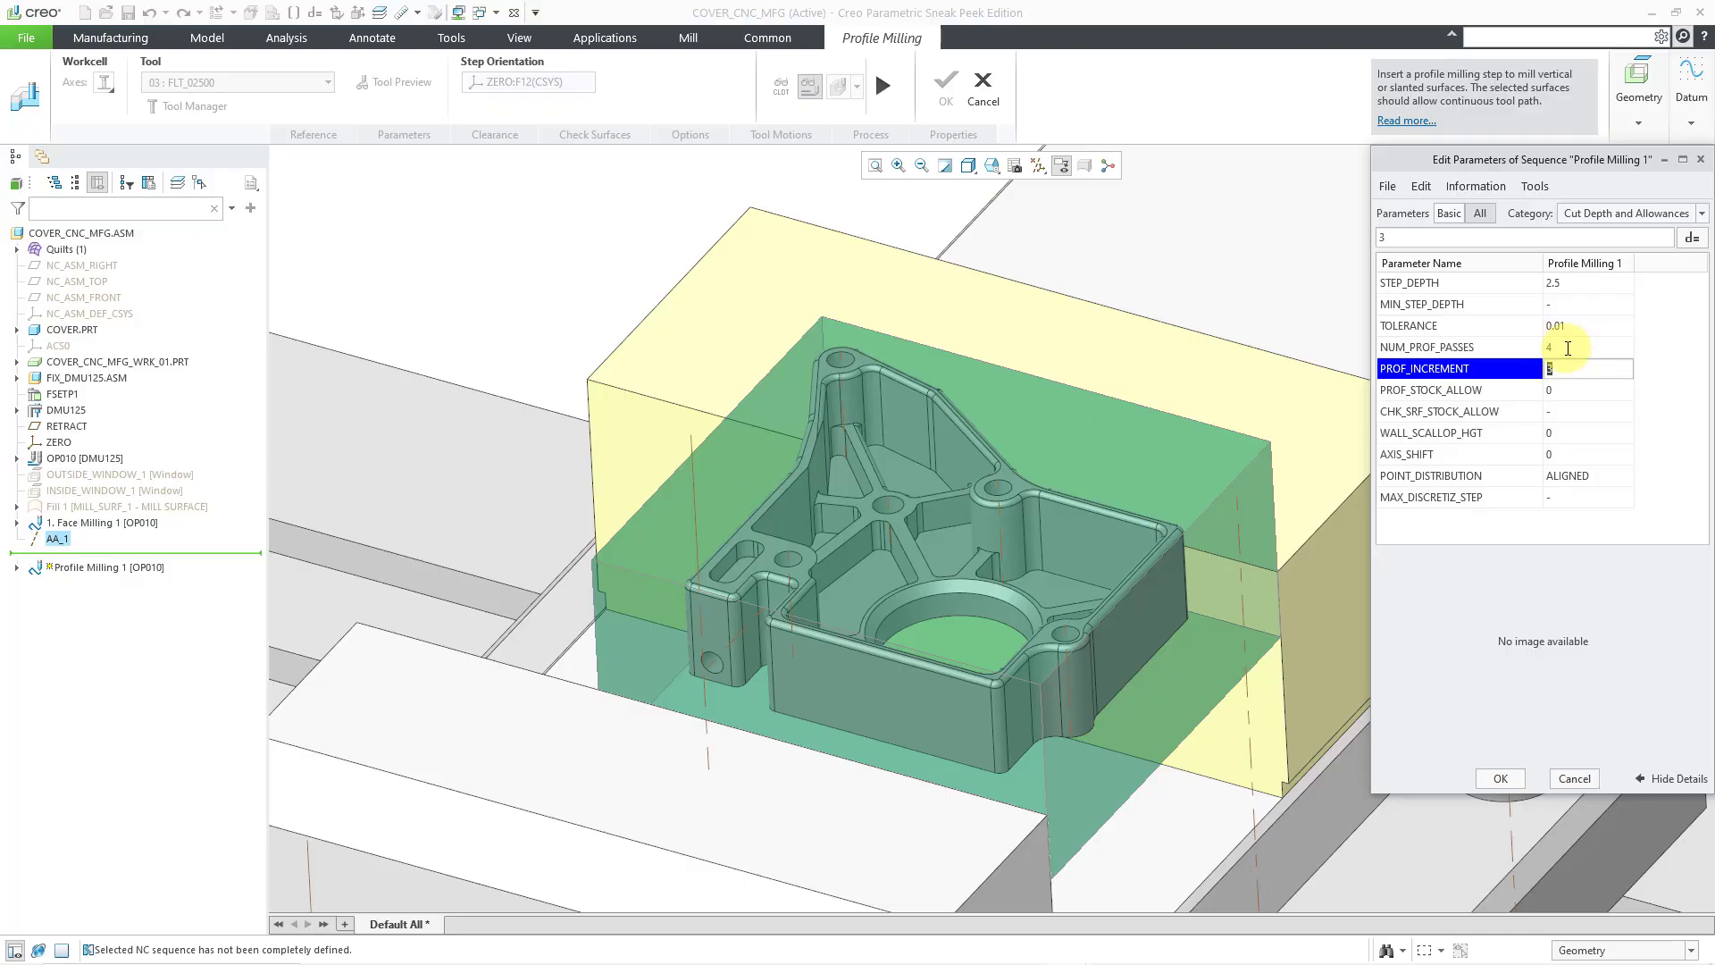
left_click(1501, 778)
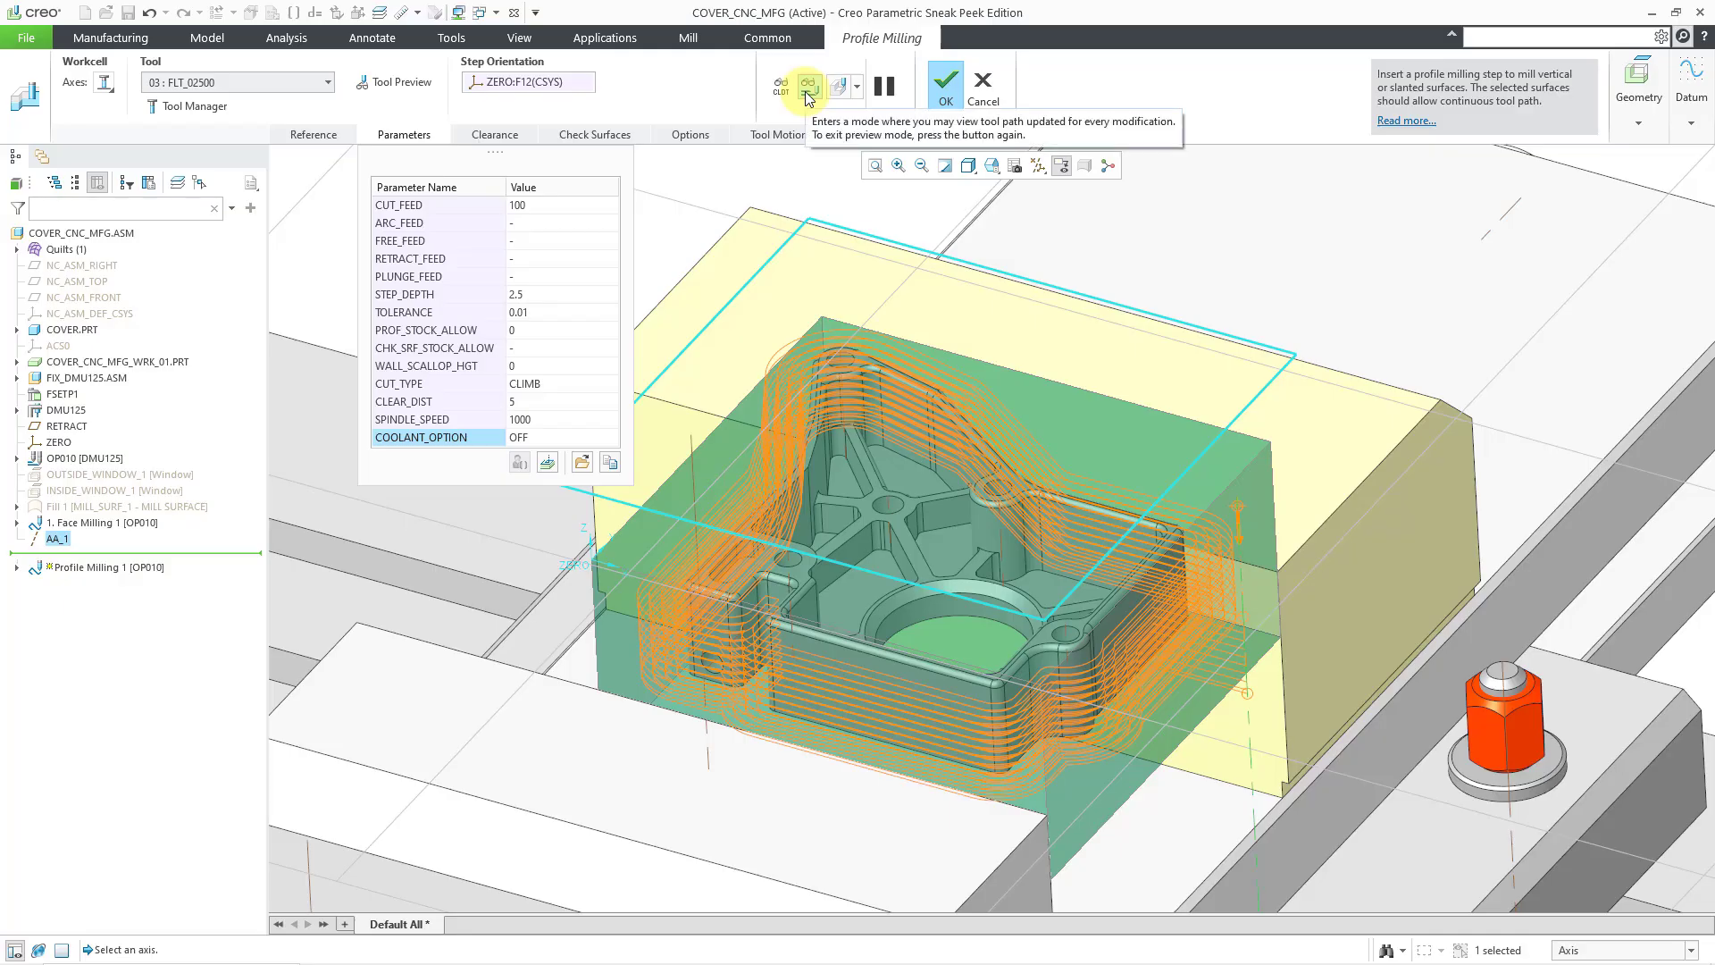
Step: Re-simulate material removal of the 4-pass cut at a faster display speed, then return to the milling step
left_click(857, 87)
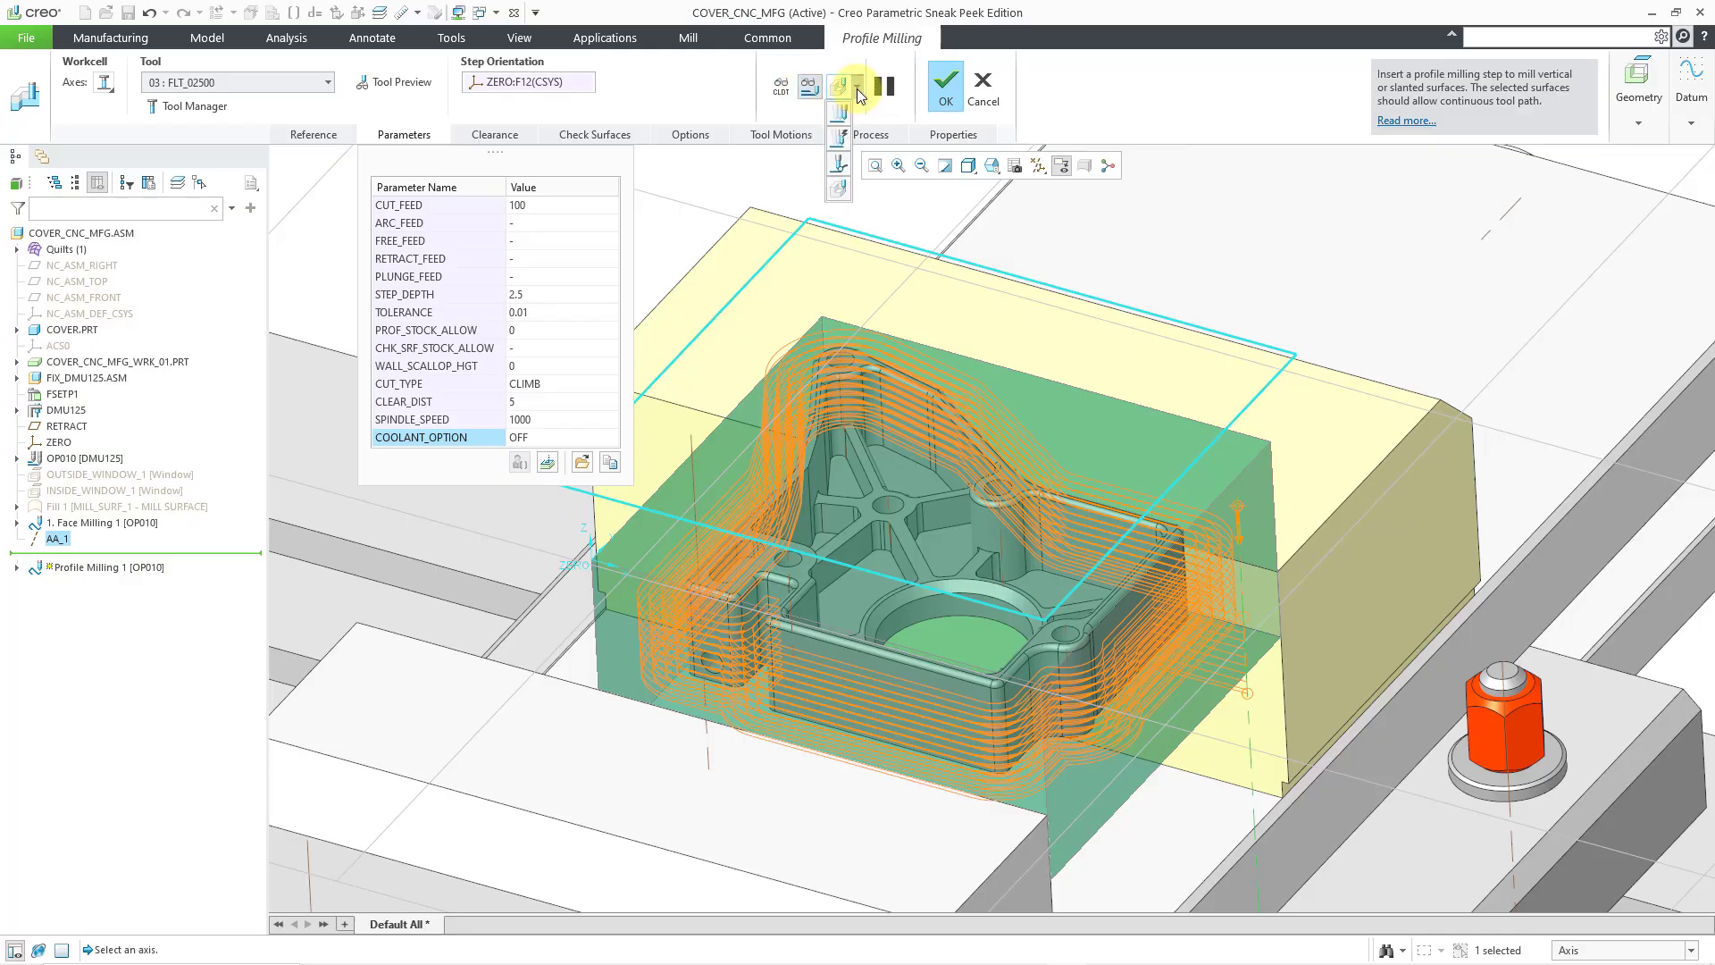
left_click(844, 187)
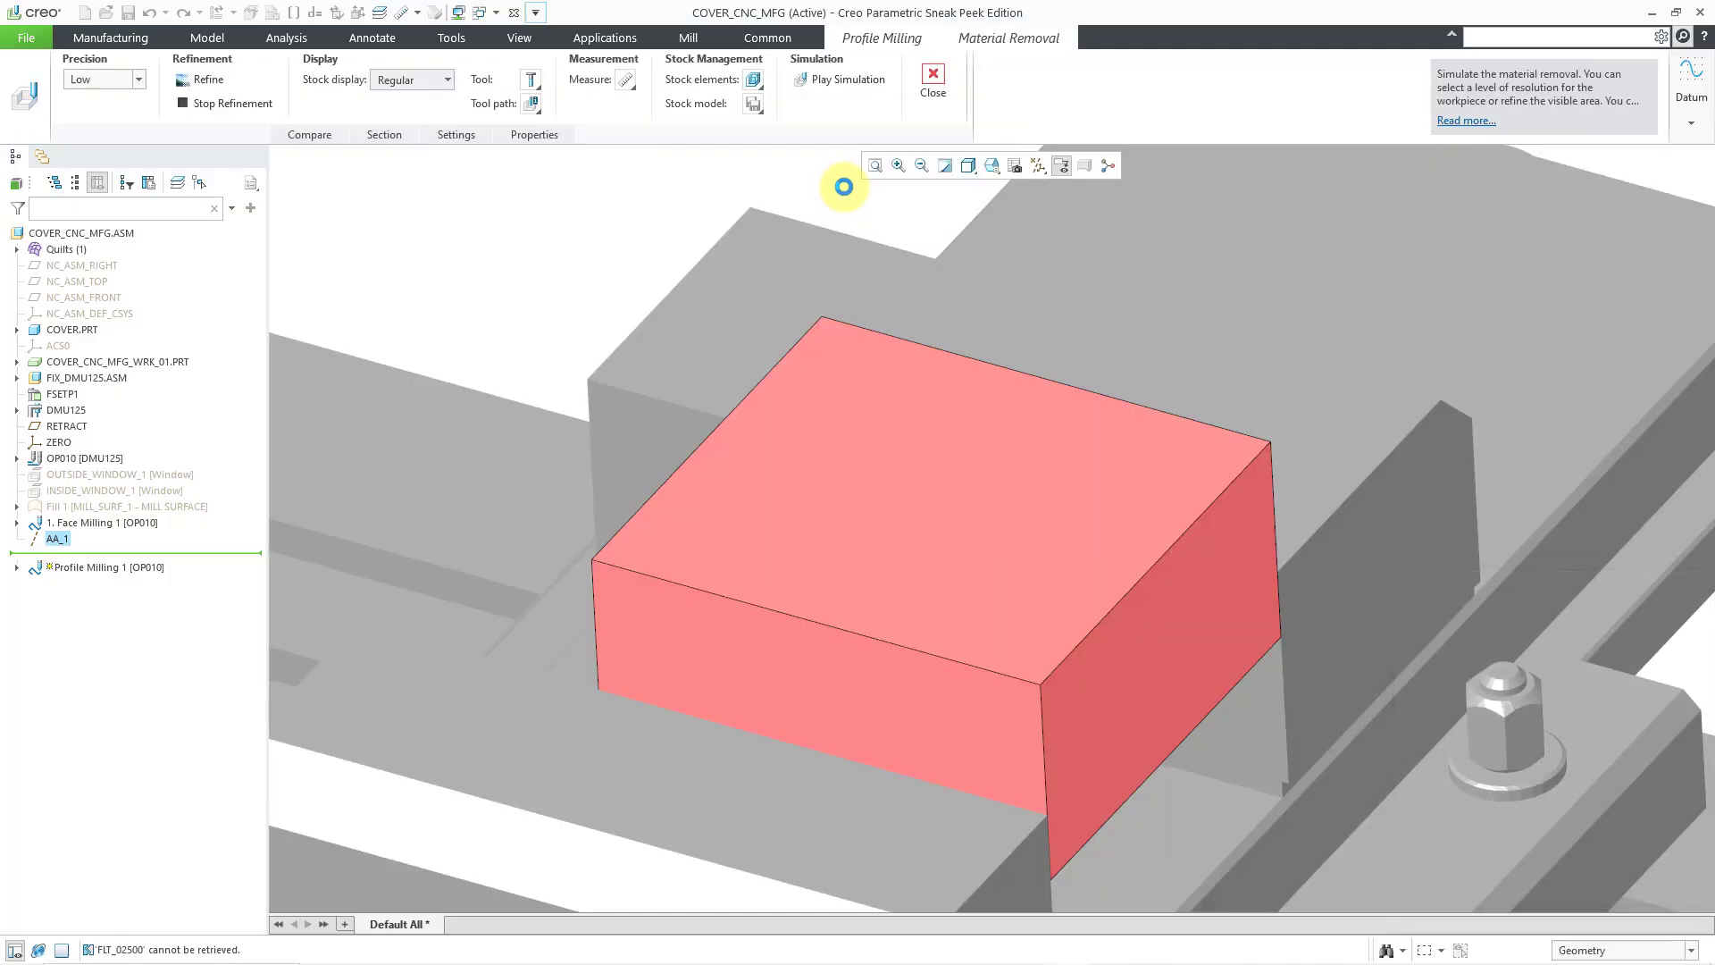
left_click(824, 83)
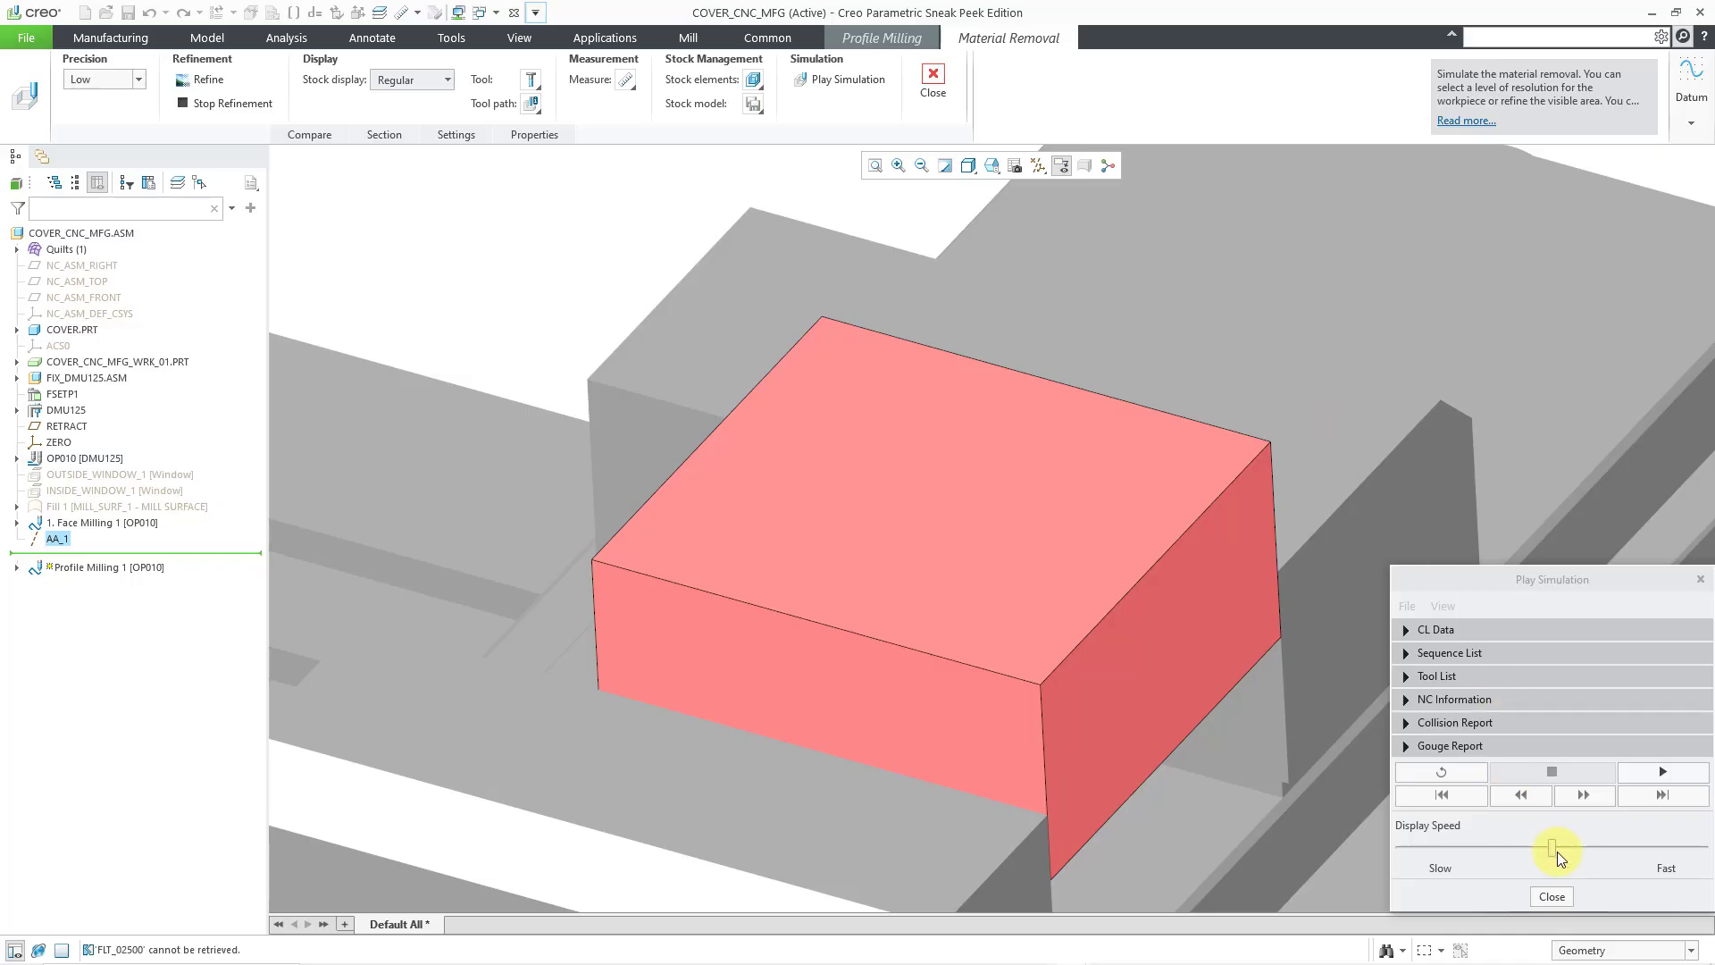
left_click_drag(1557, 849, 1588, 850)
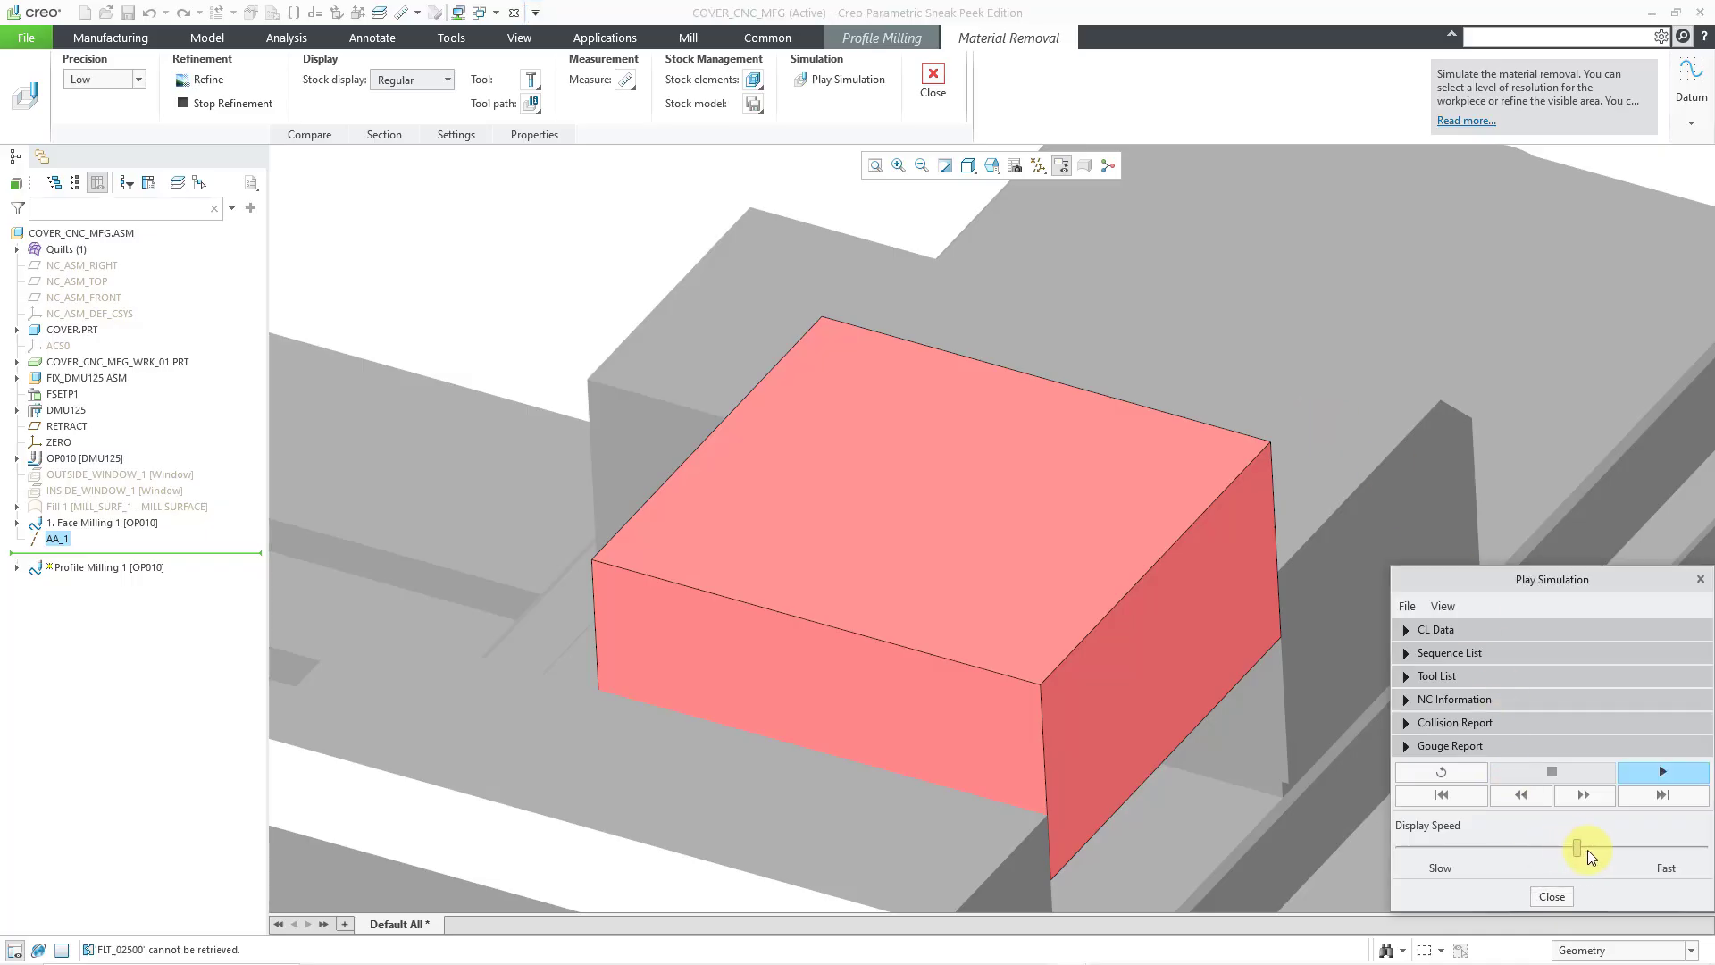
left_click(1659, 774)
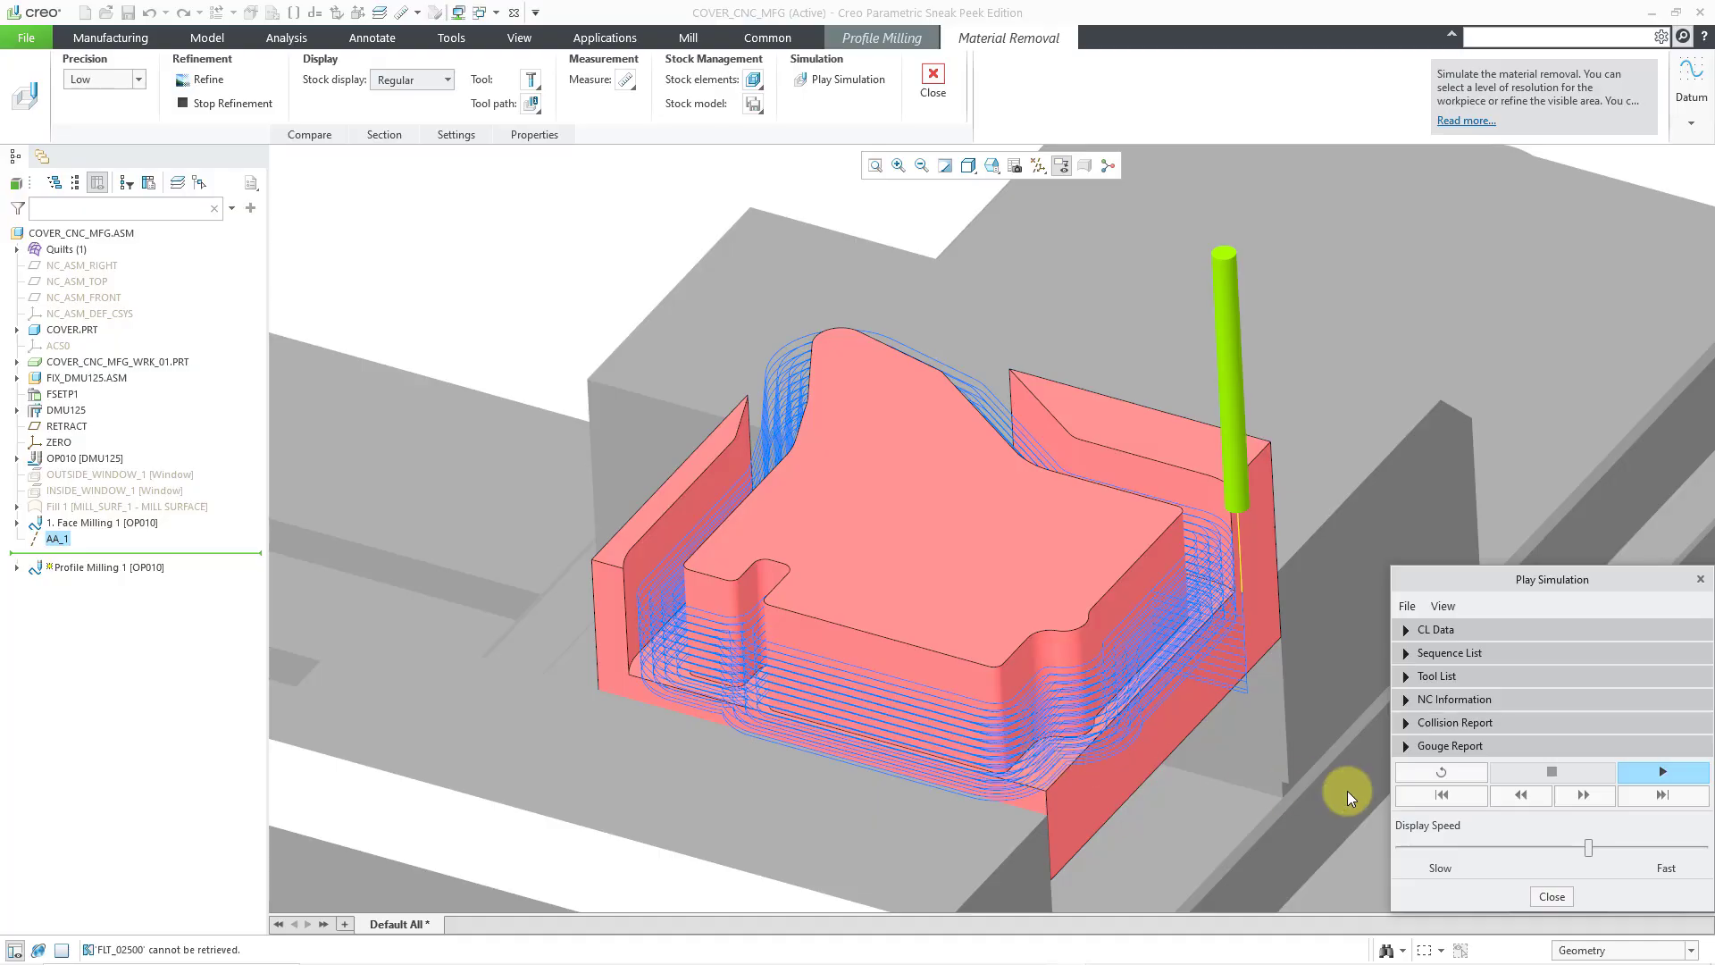
left_click(1552, 897)
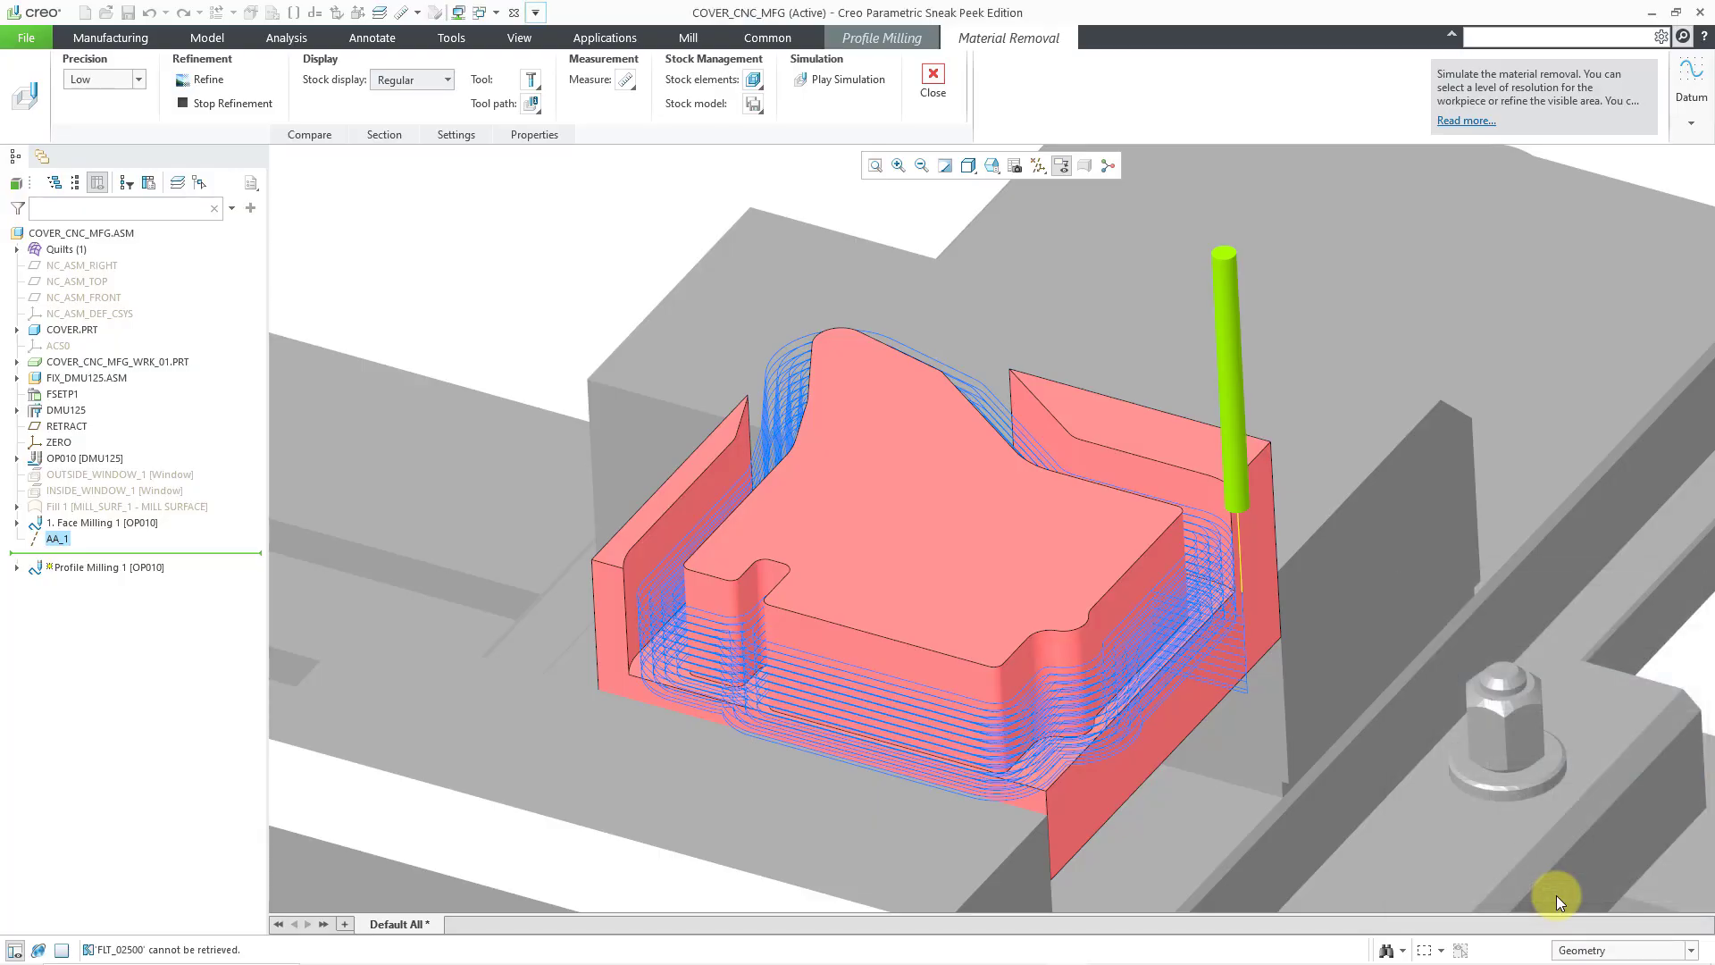
left_click(934, 85)
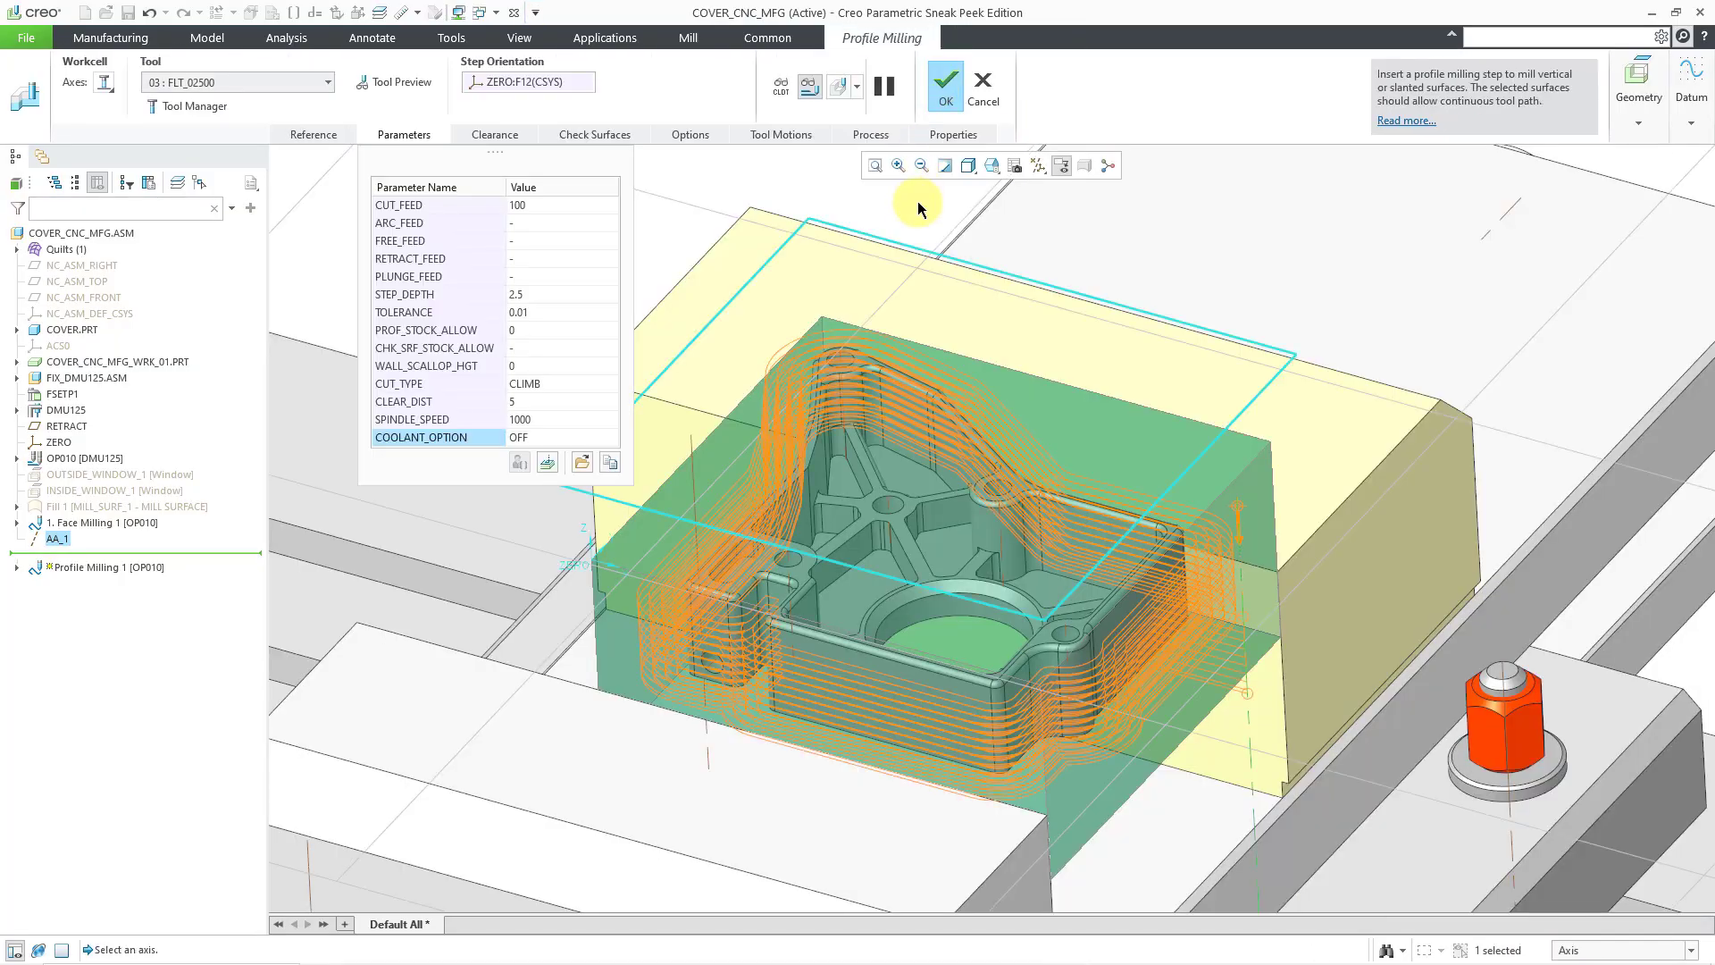
Step: Complete Profile Milling 1 and turn off Axis Display in the datum display filters
left_click(943, 96)
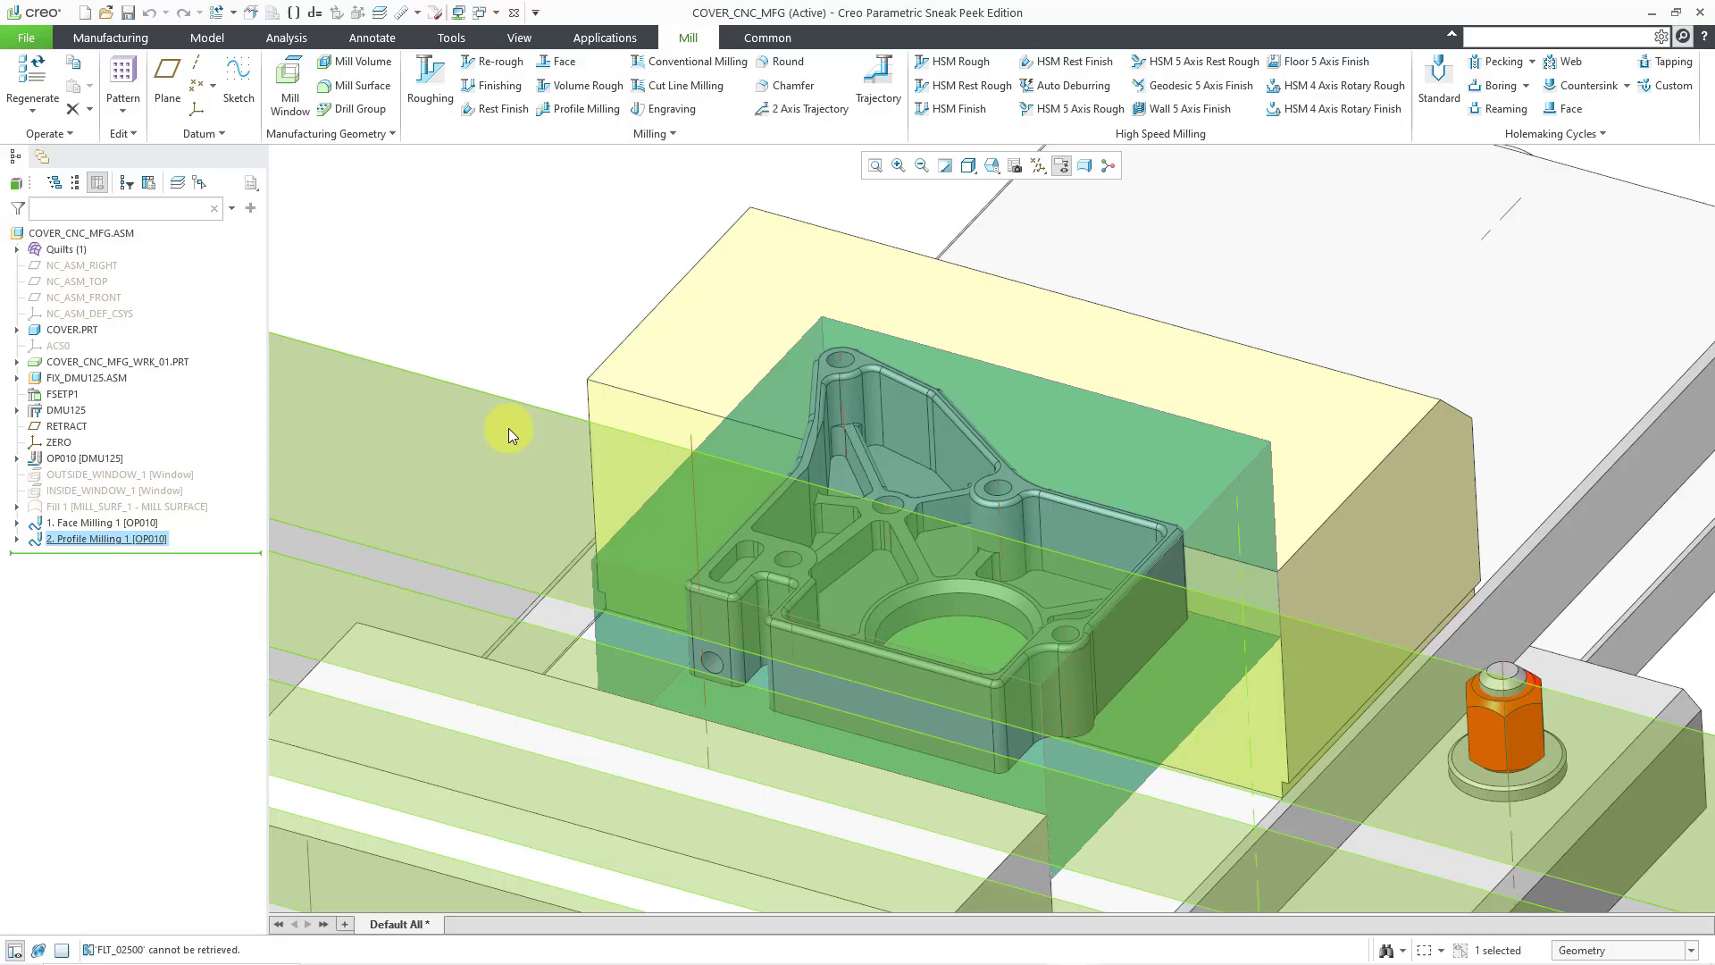
scroll(1004, 453, "down", 6)
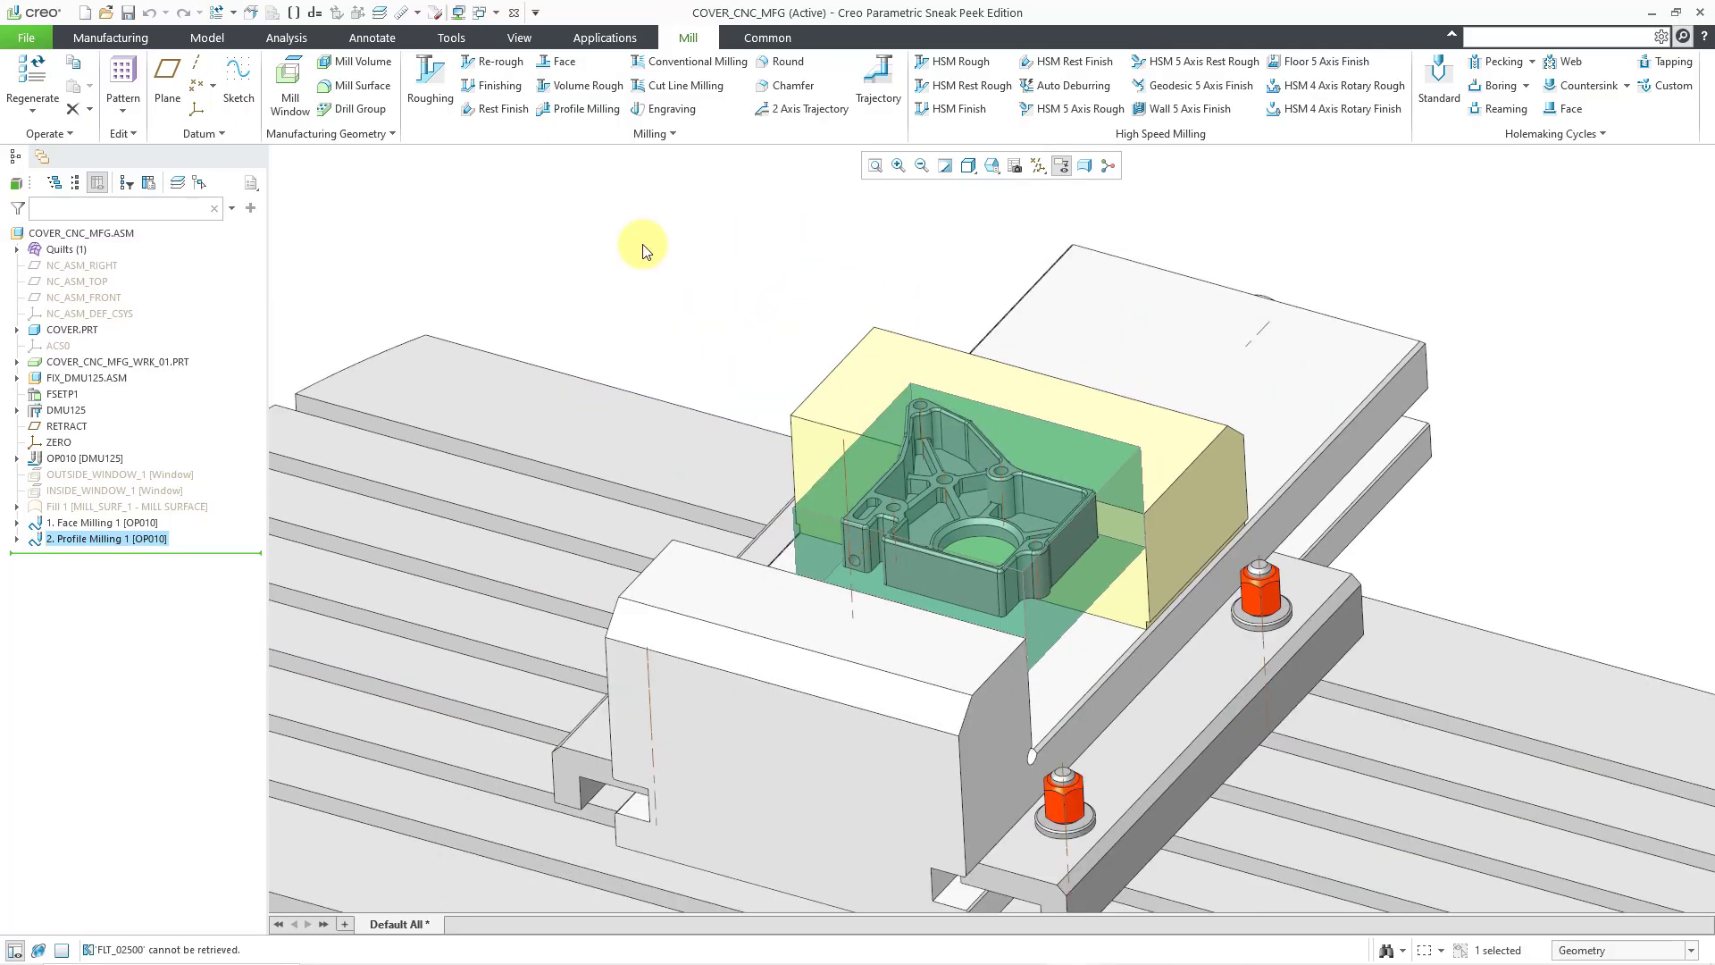
left_click(462, 246)
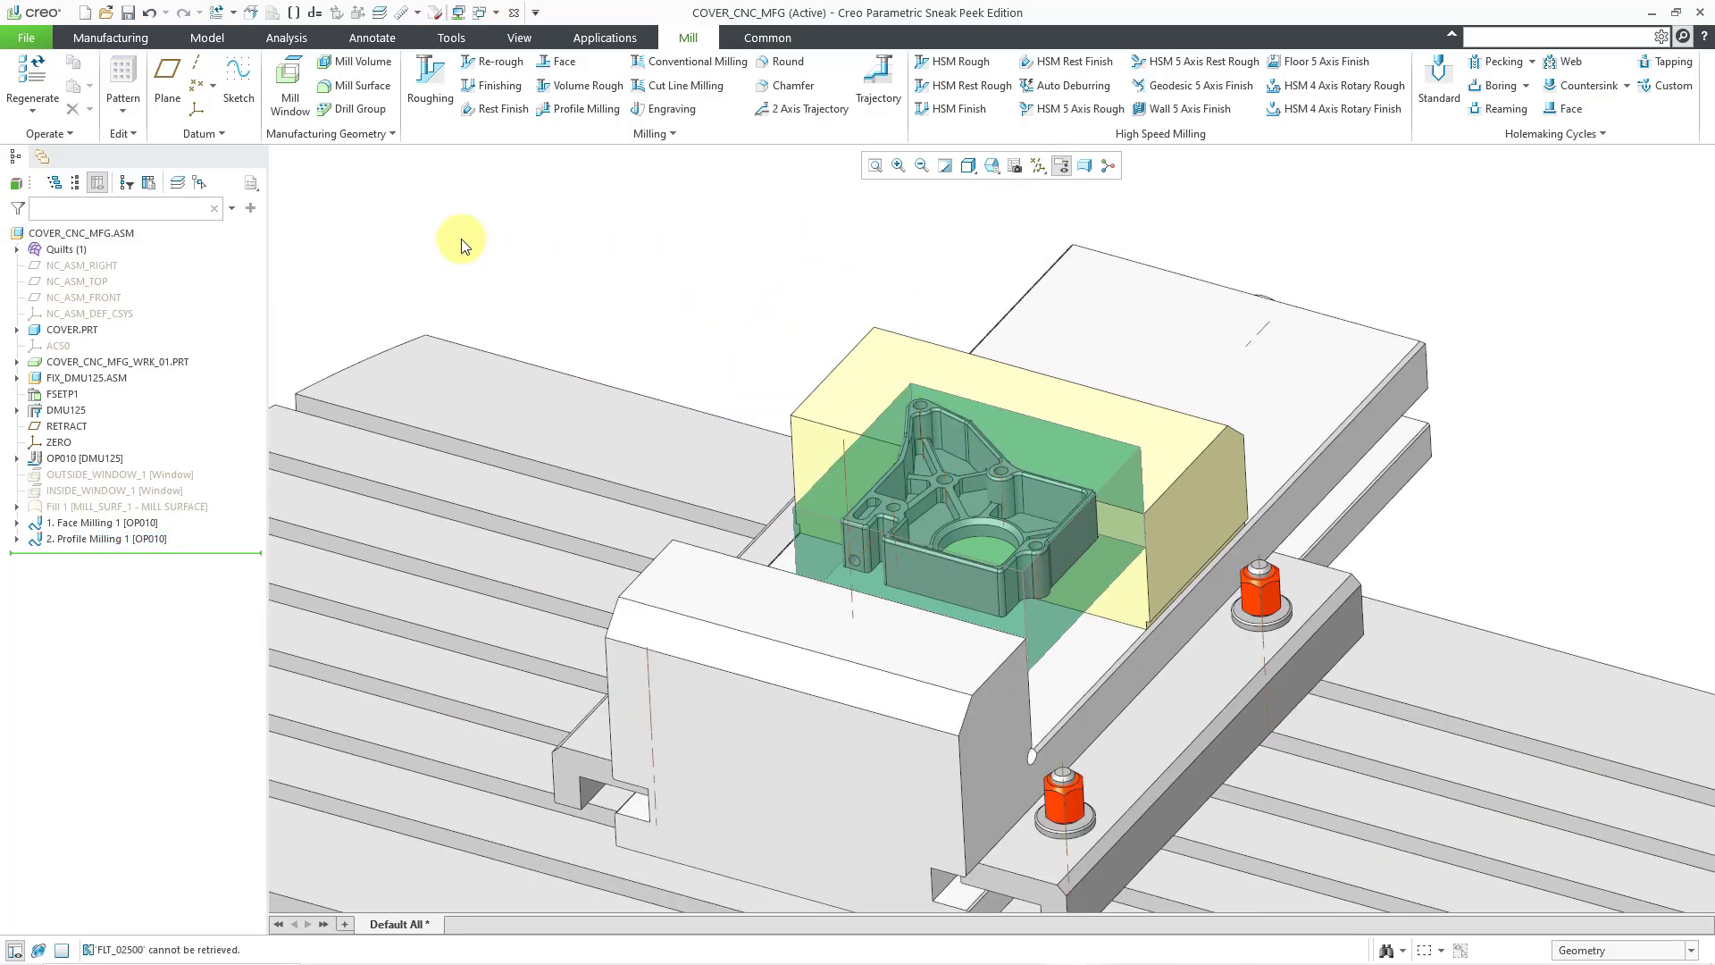
left_click(1038, 166)
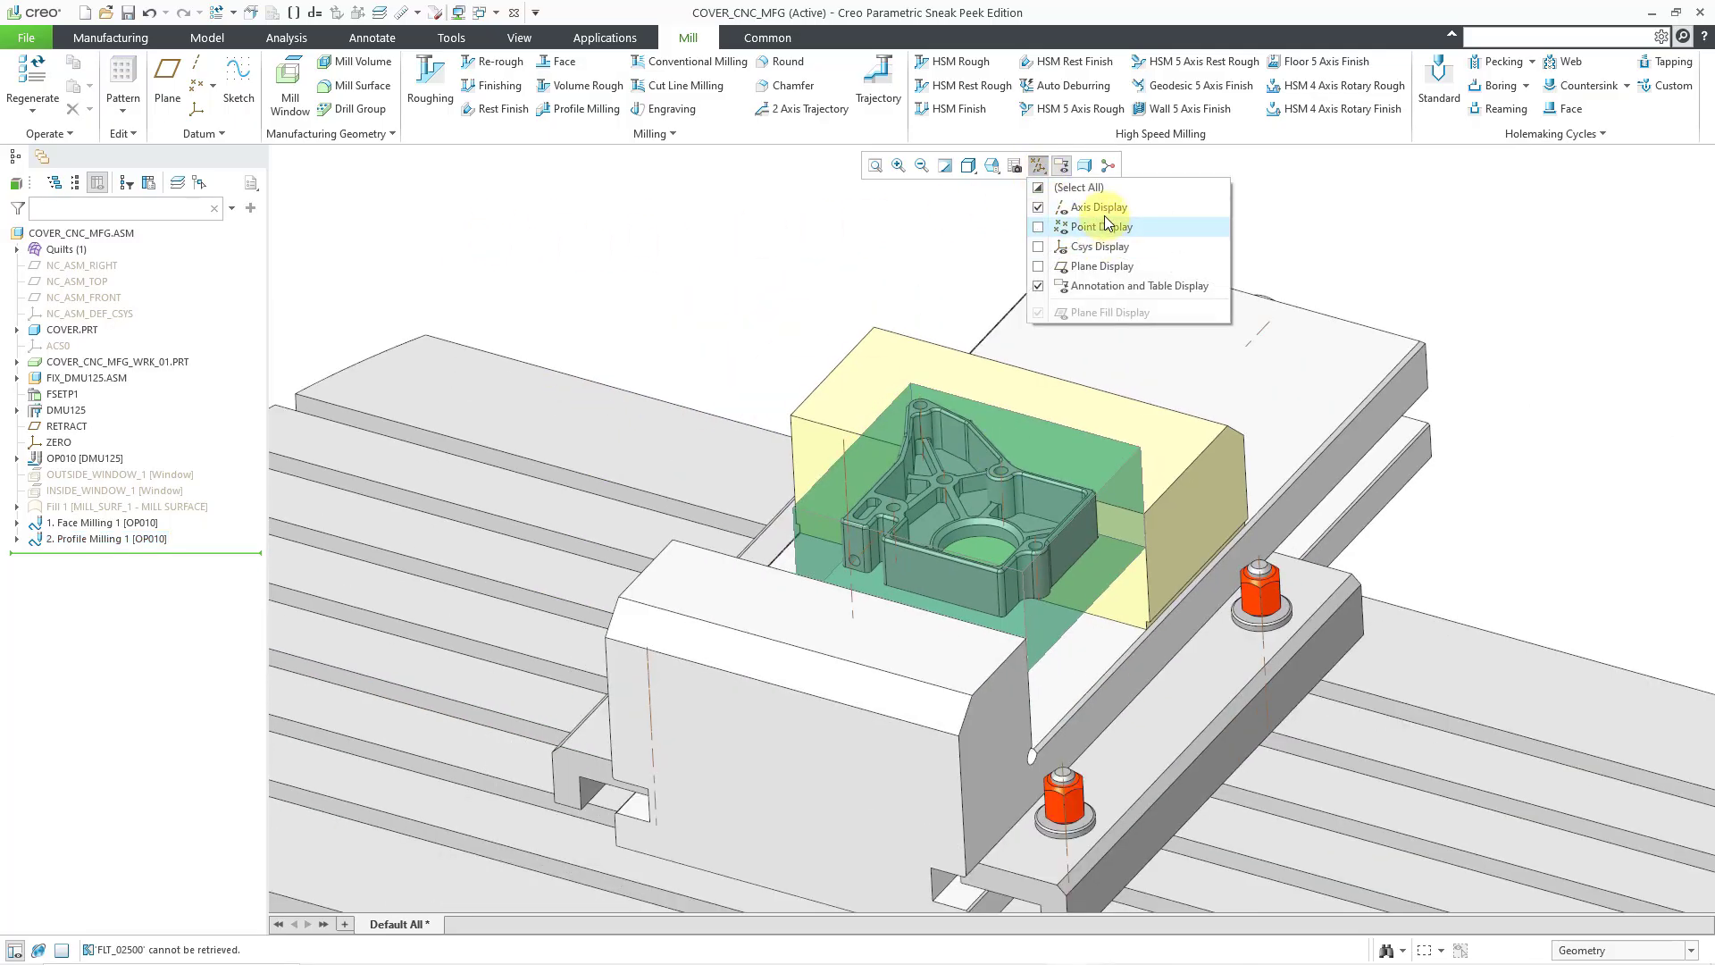
left_click(1098, 206)
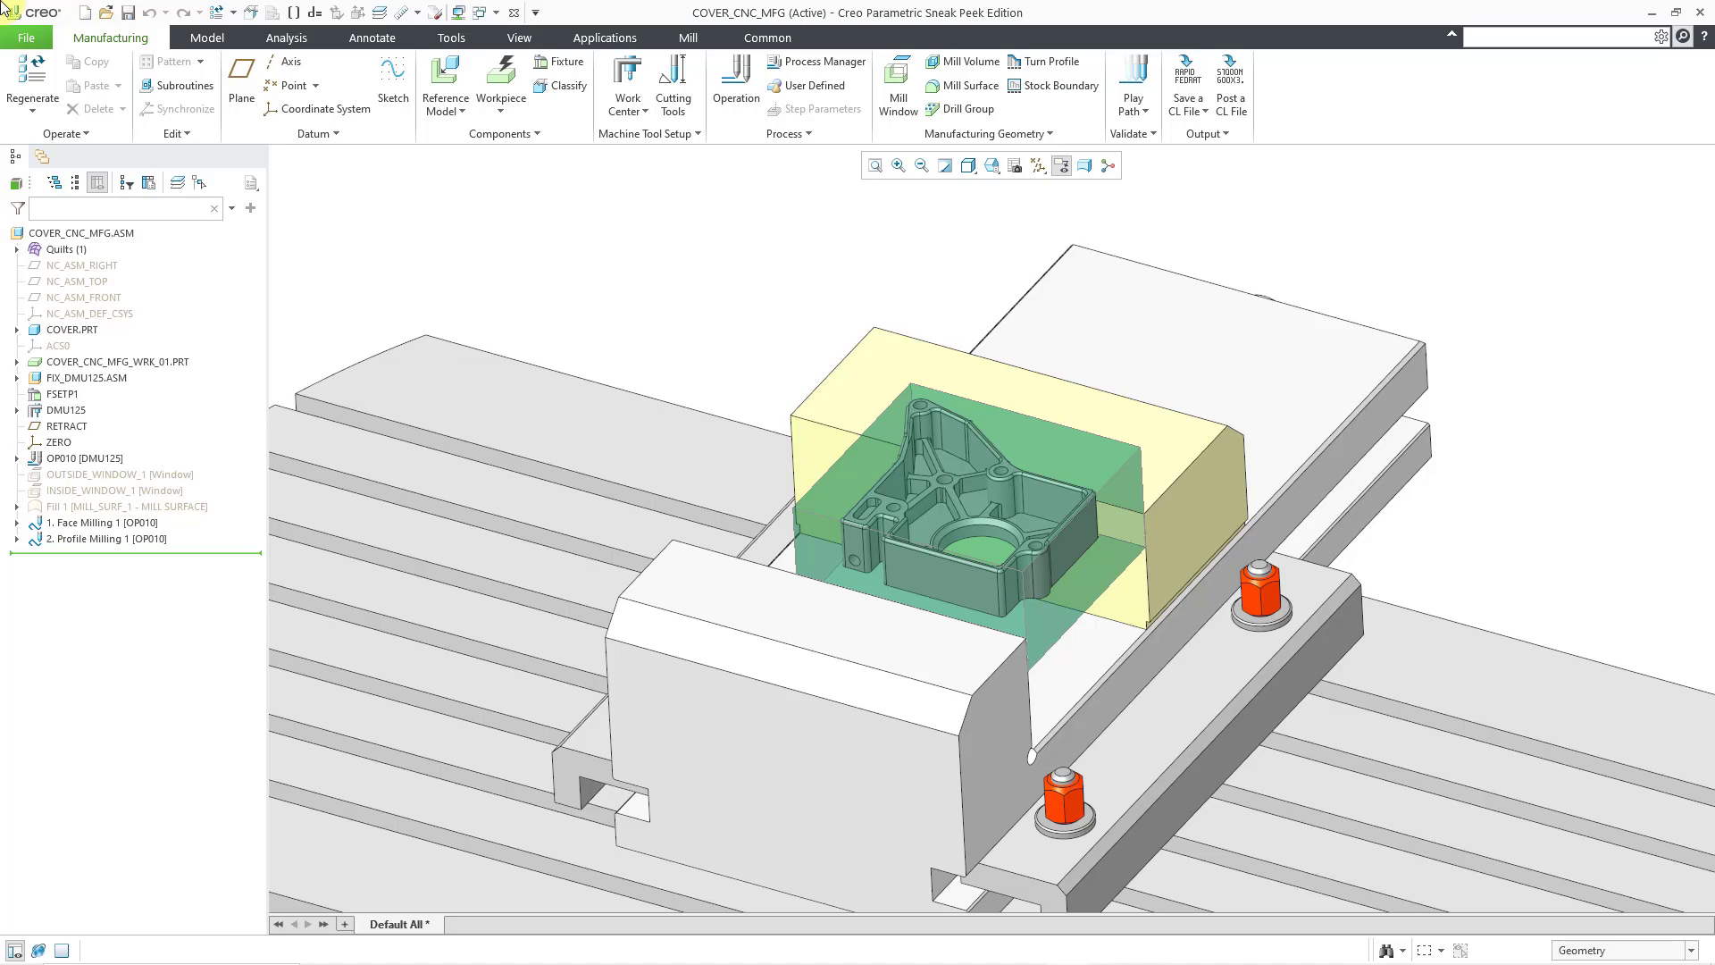
Step: Play Path on 2. Profile Milling 1 and run the playback forward around the cover
right_click(150, 547)
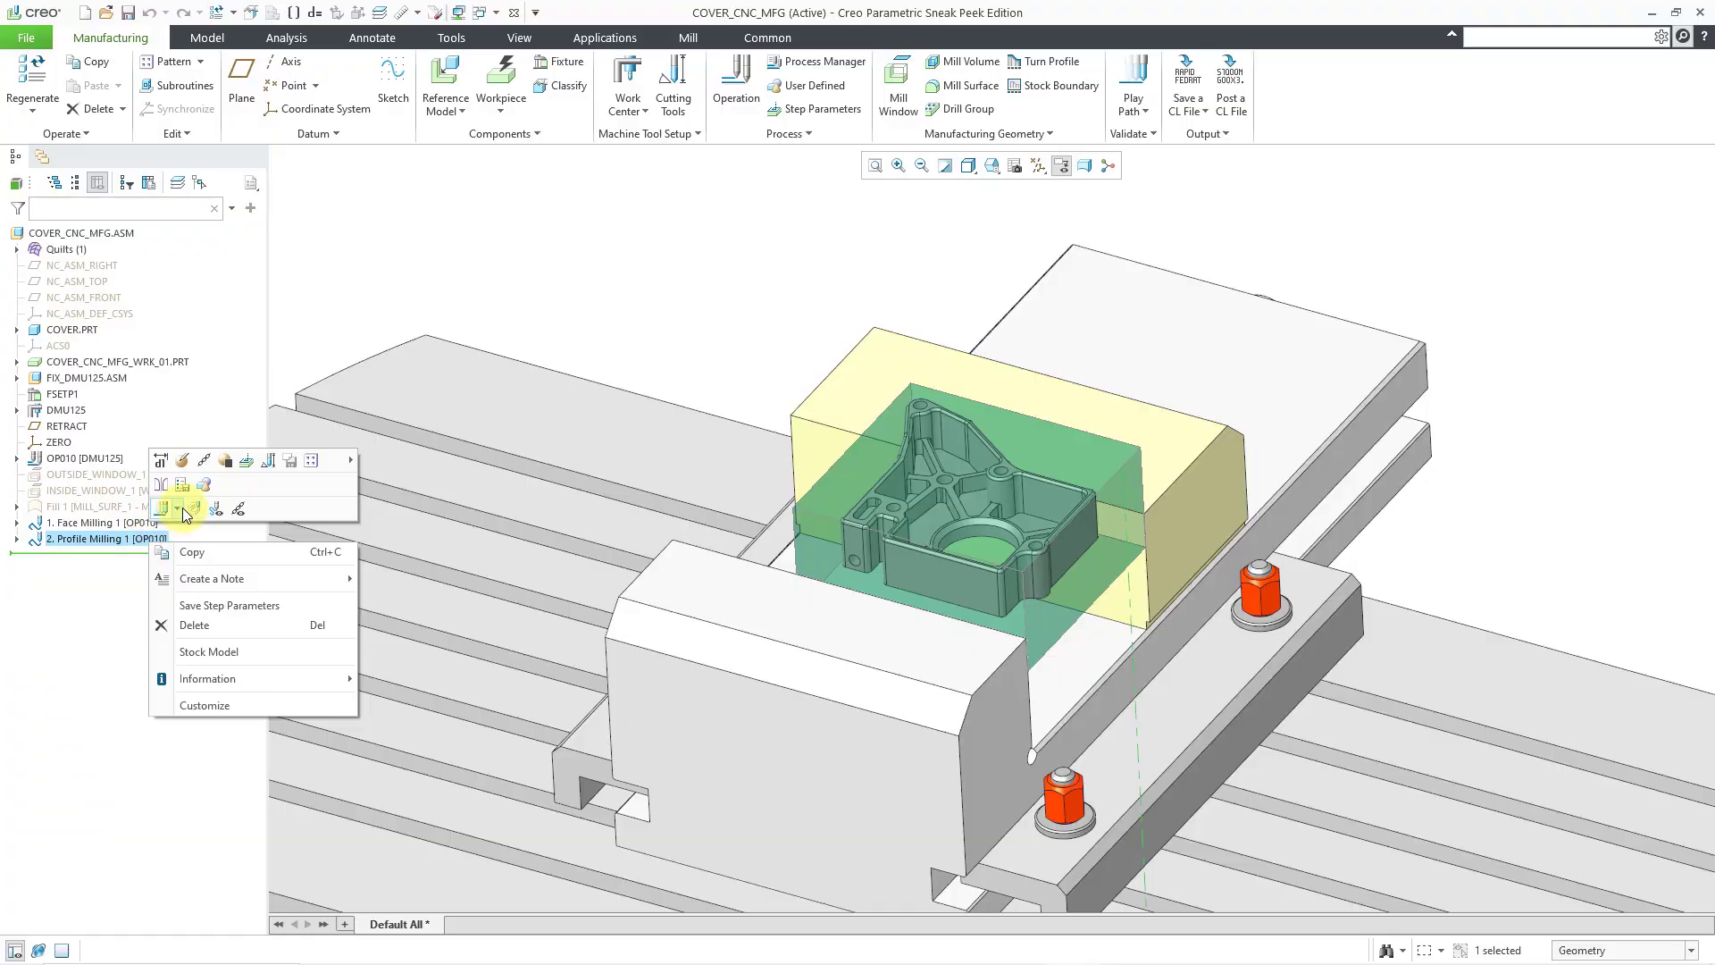
left_click(180, 508)
left_click(191, 532)
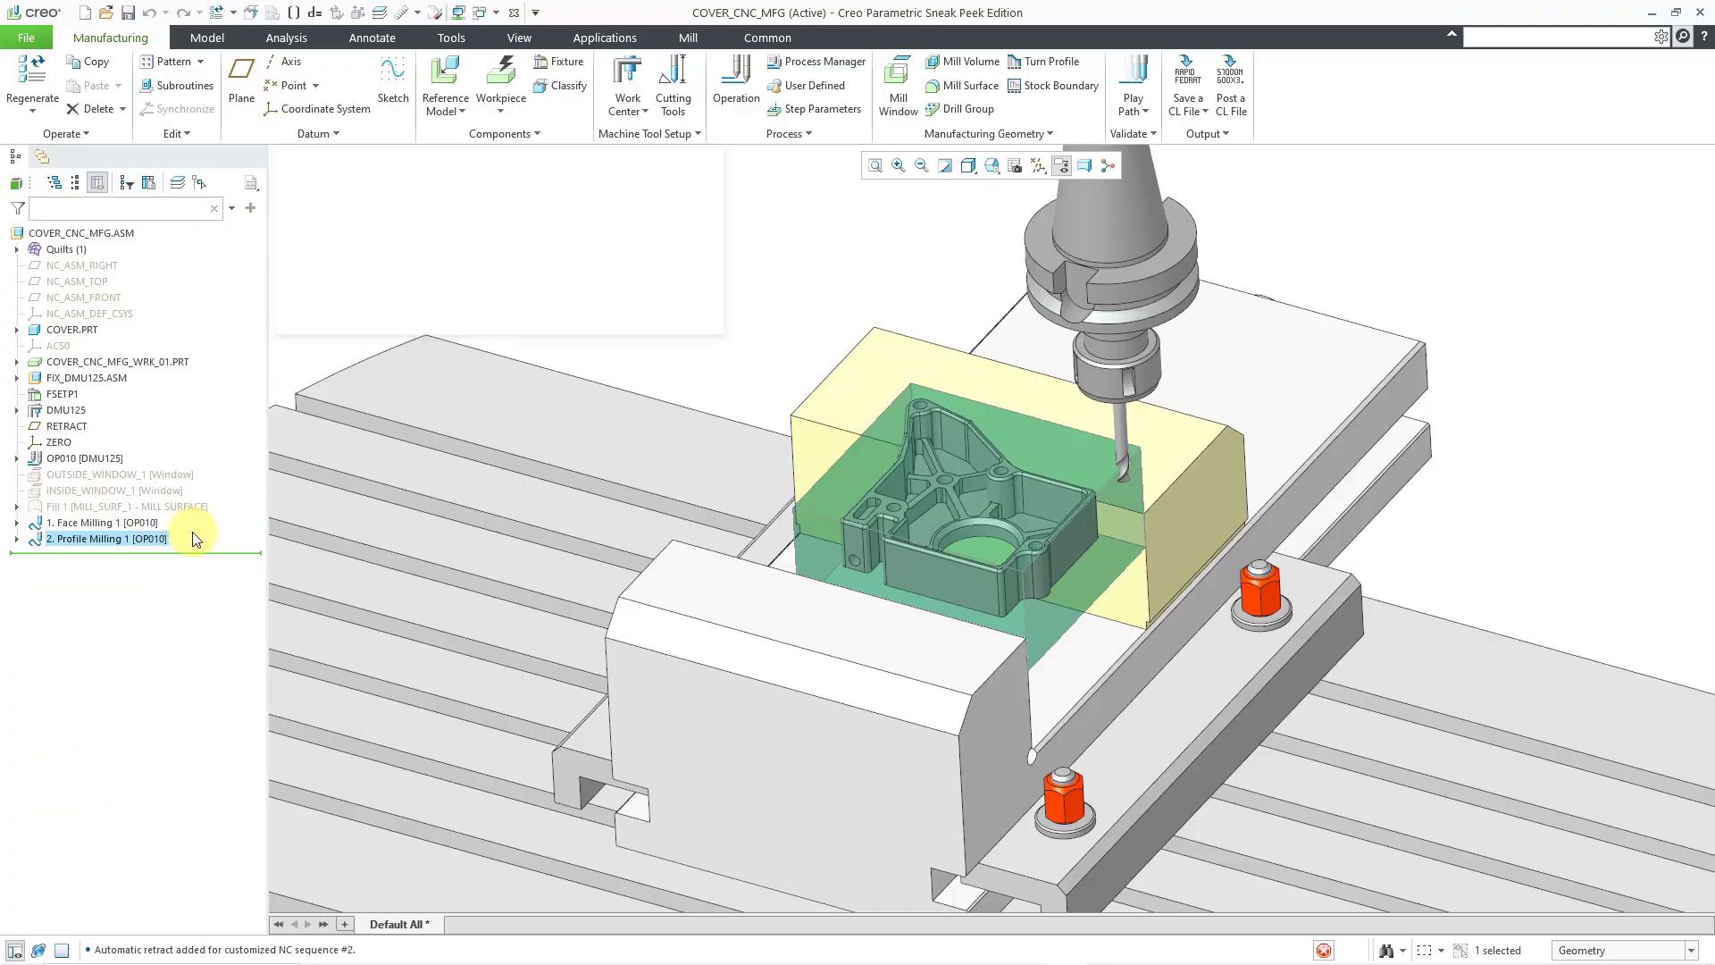
mouse_move(915, 479)
middle_mouse_down()
mouse_move(925, 453)
mouse_move(903, 447)
mouse_move(903, 468)
middle_mouse_up()
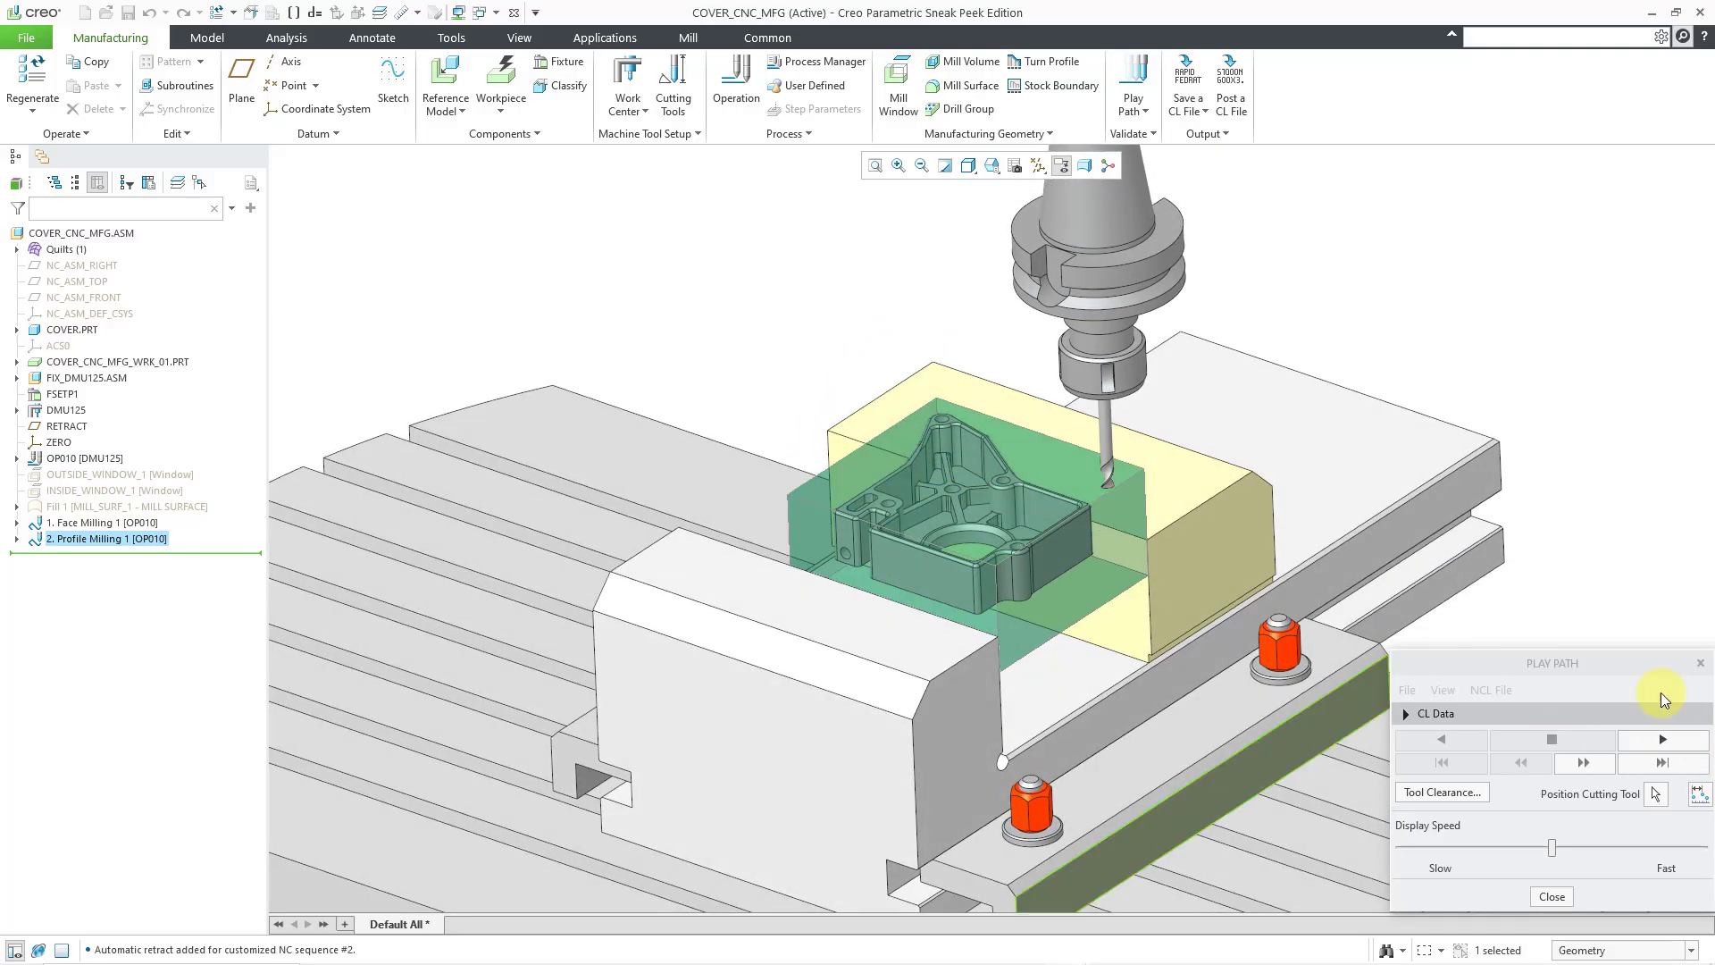
left_click(1663, 740)
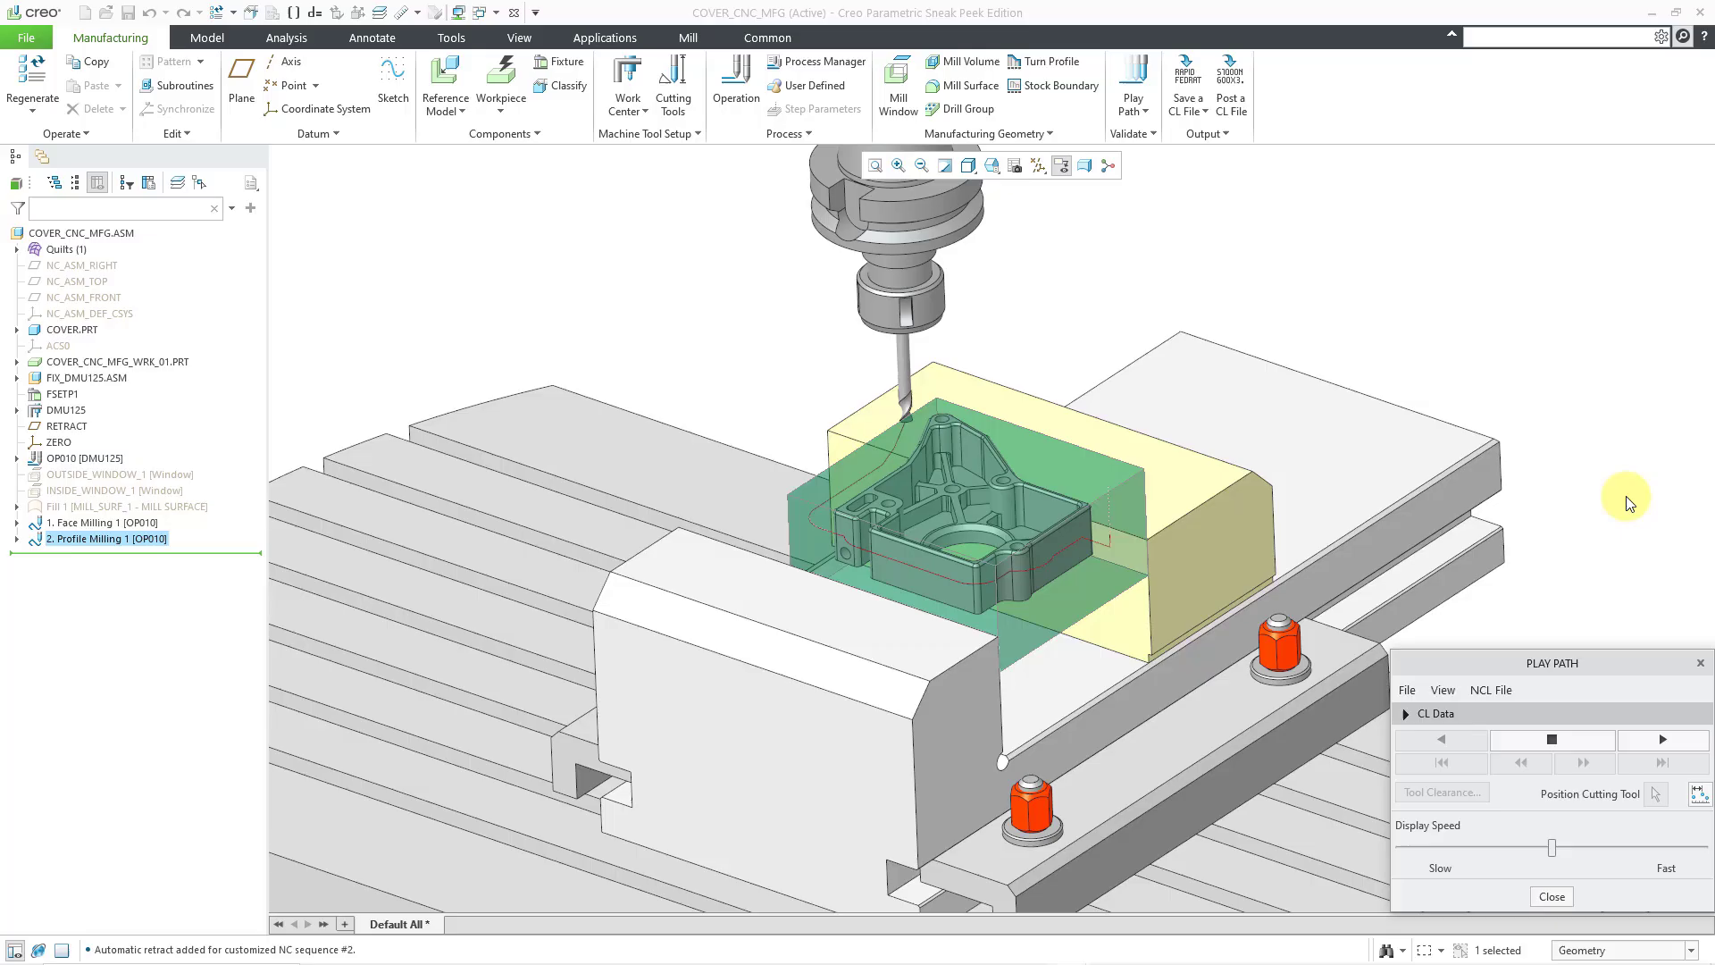